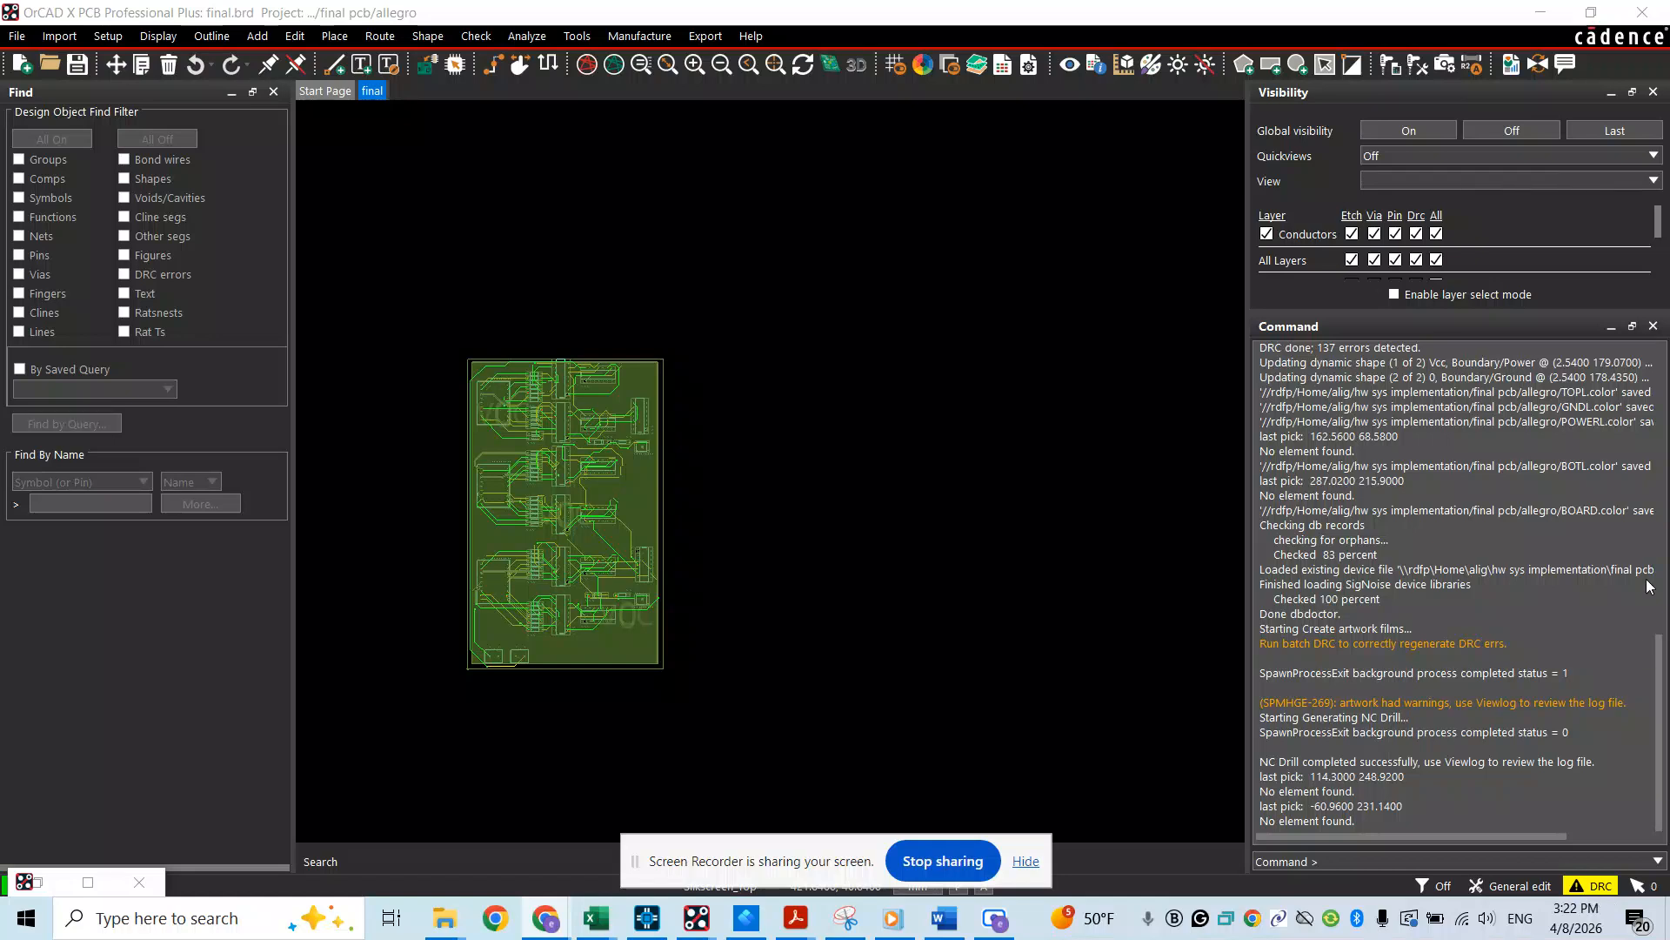
Turn off global visibility for all layers, then make all object types on the Top layer visible
{"action": "left_click", "coordinate": [920, 68]}
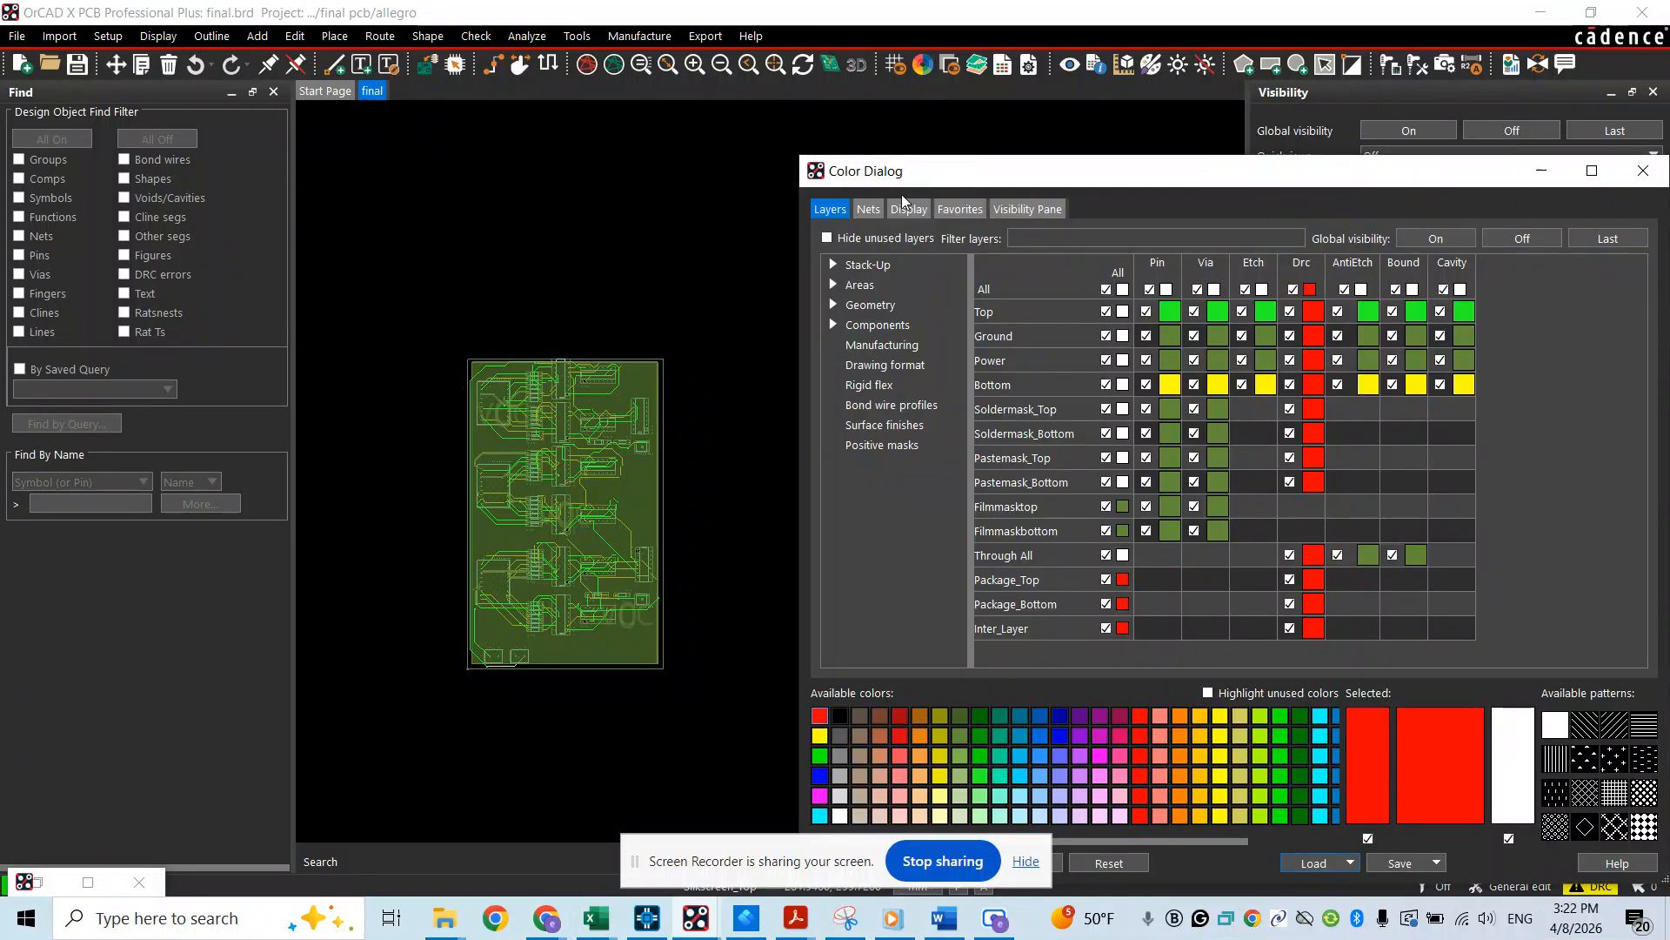
{"action": "left_click", "coordinate": [1508, 245]}
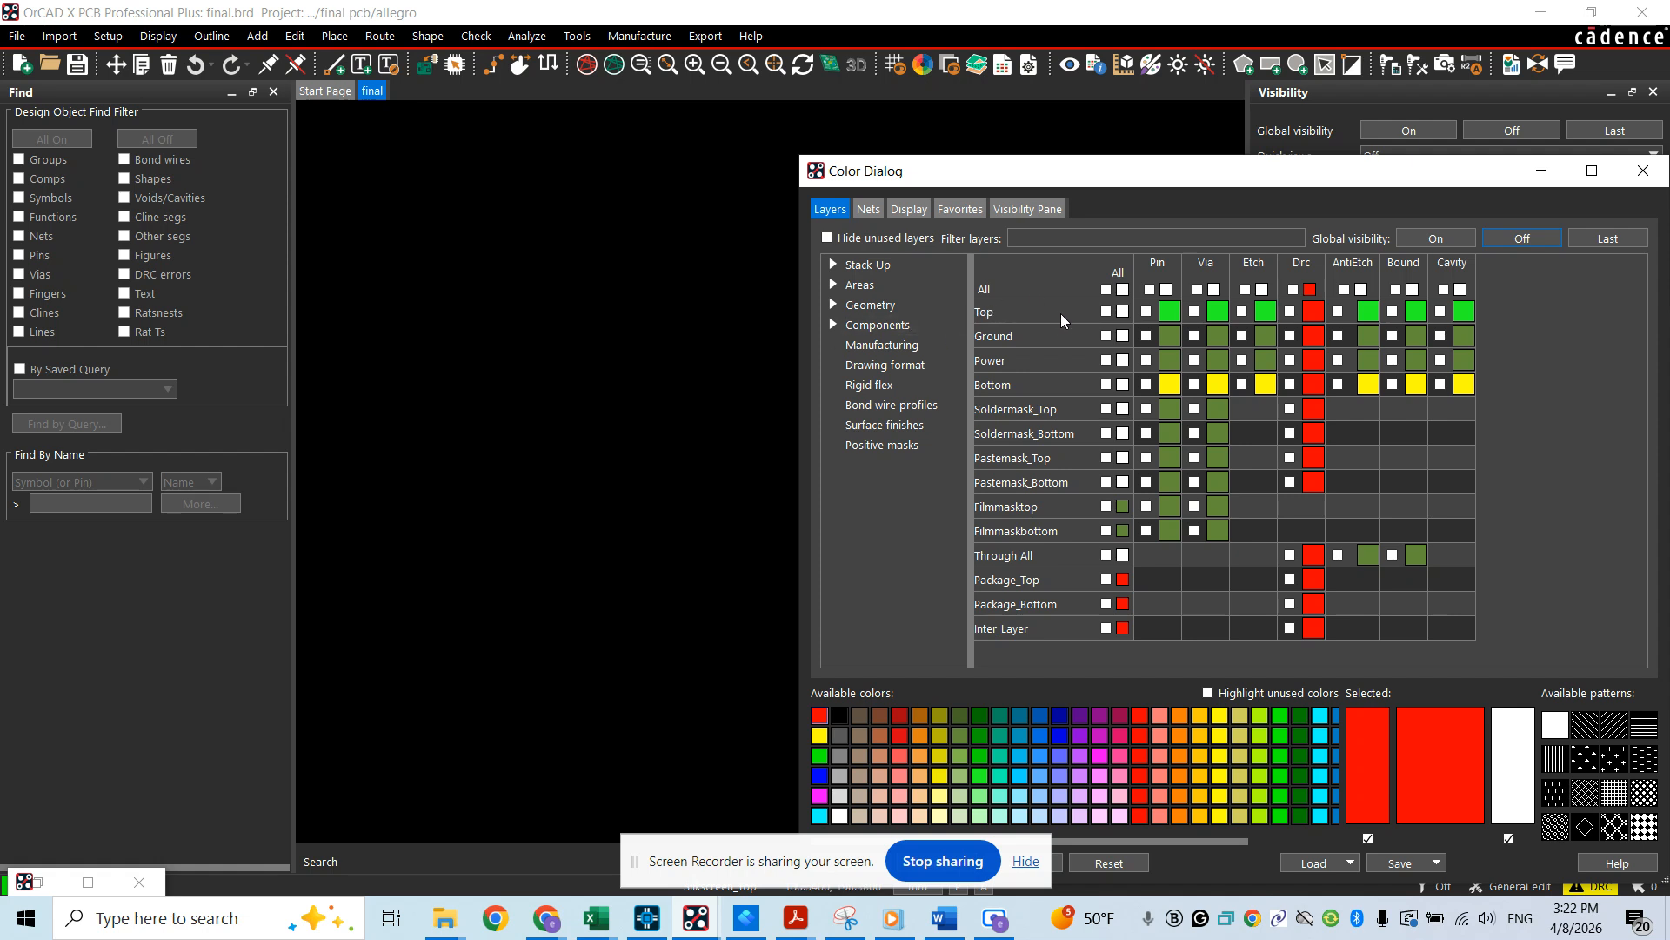
{"action": "left_click", "coordinate": [1107, 313]}
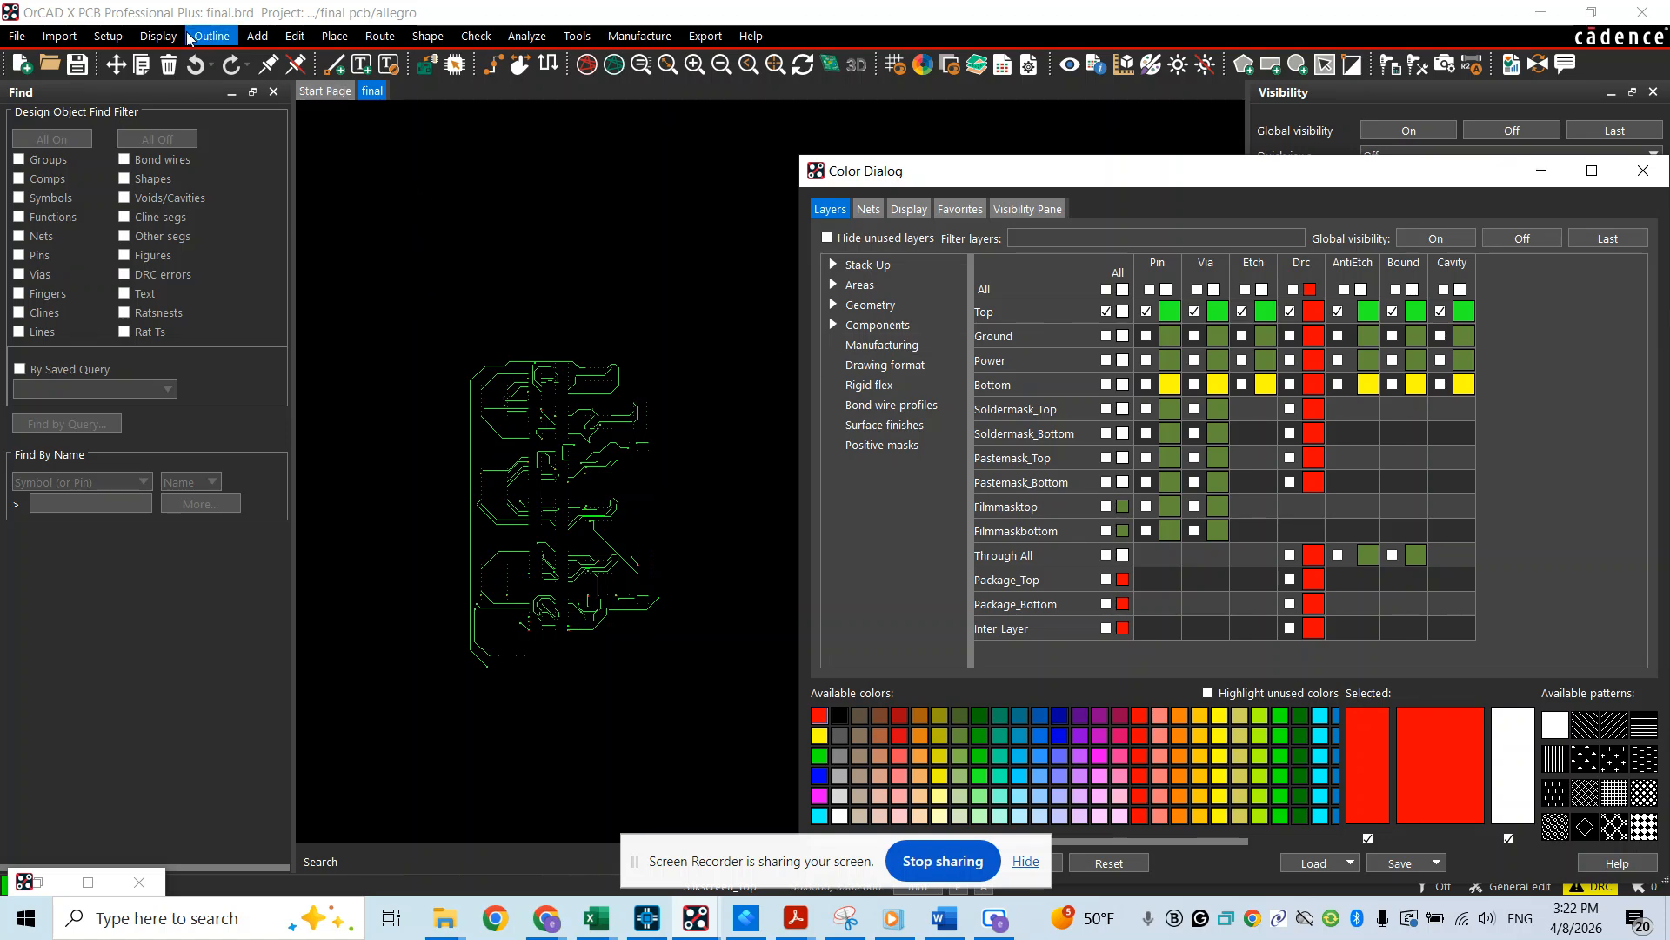
Save the current Top layer display as a color view named TOPL
{"action": "left_click", "coordinate": [155, 37]}
{"action": "mouse_move", "coordinate": [169, 87]}
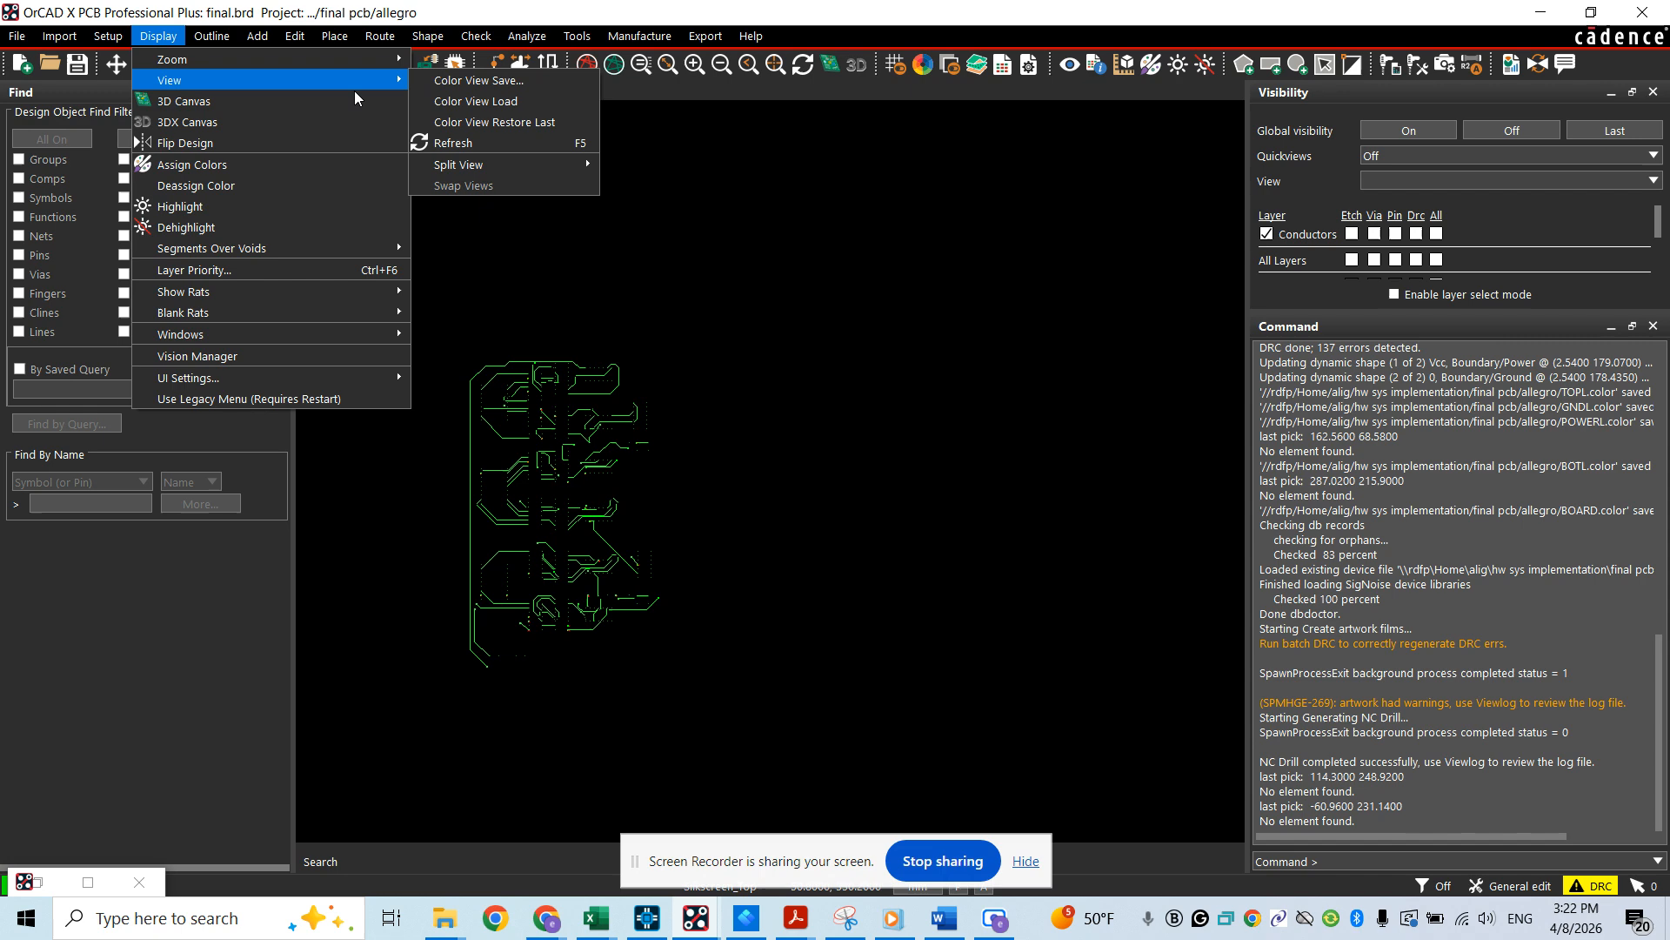
{"action": "left_click", "coordinate": [472, 80]}
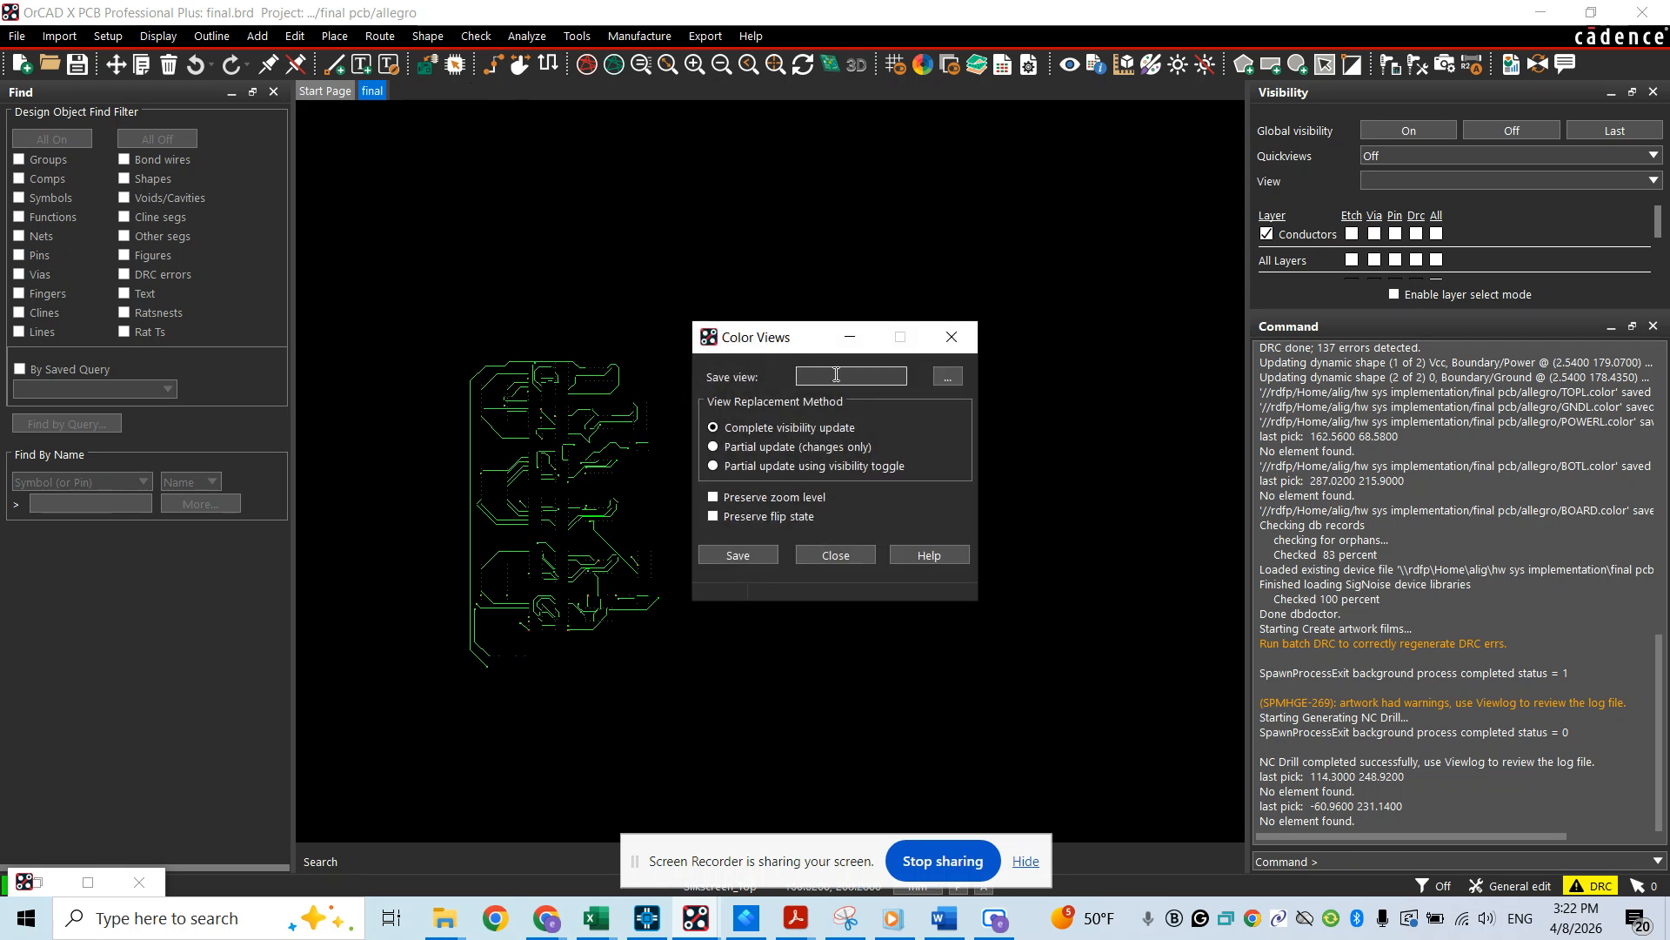
{"action": "type", "text": "TOPL"}
{"action": "left_click", "coordinate": [738, 555]}
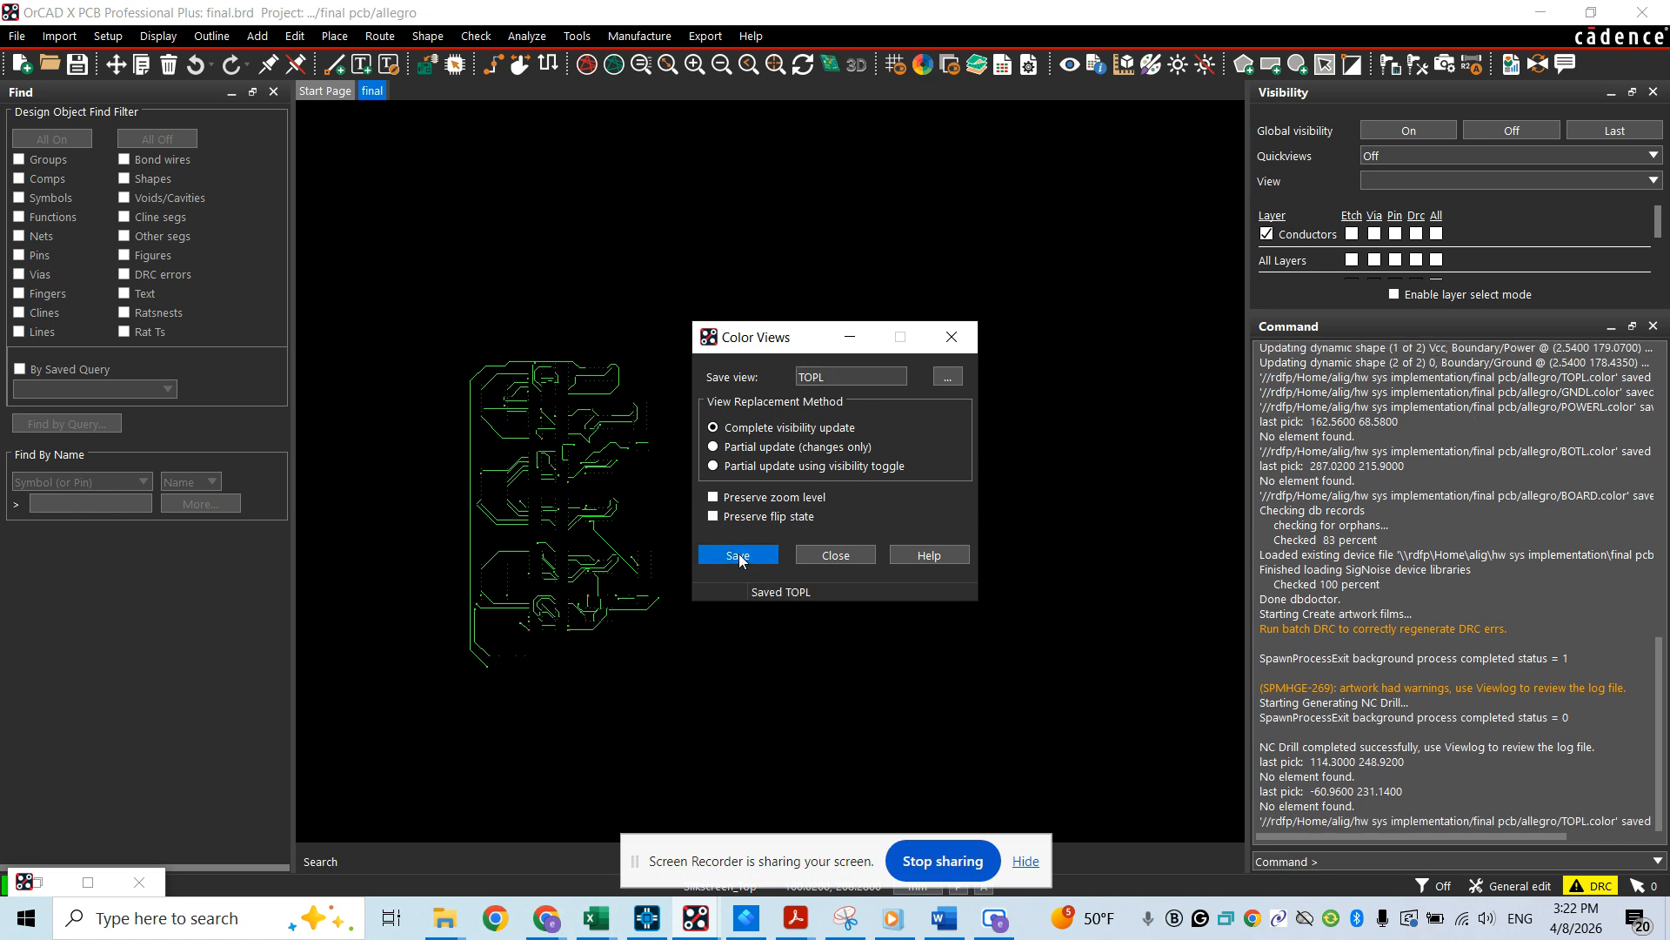
{"action": "left_click", "coordinate": [831, 555]}
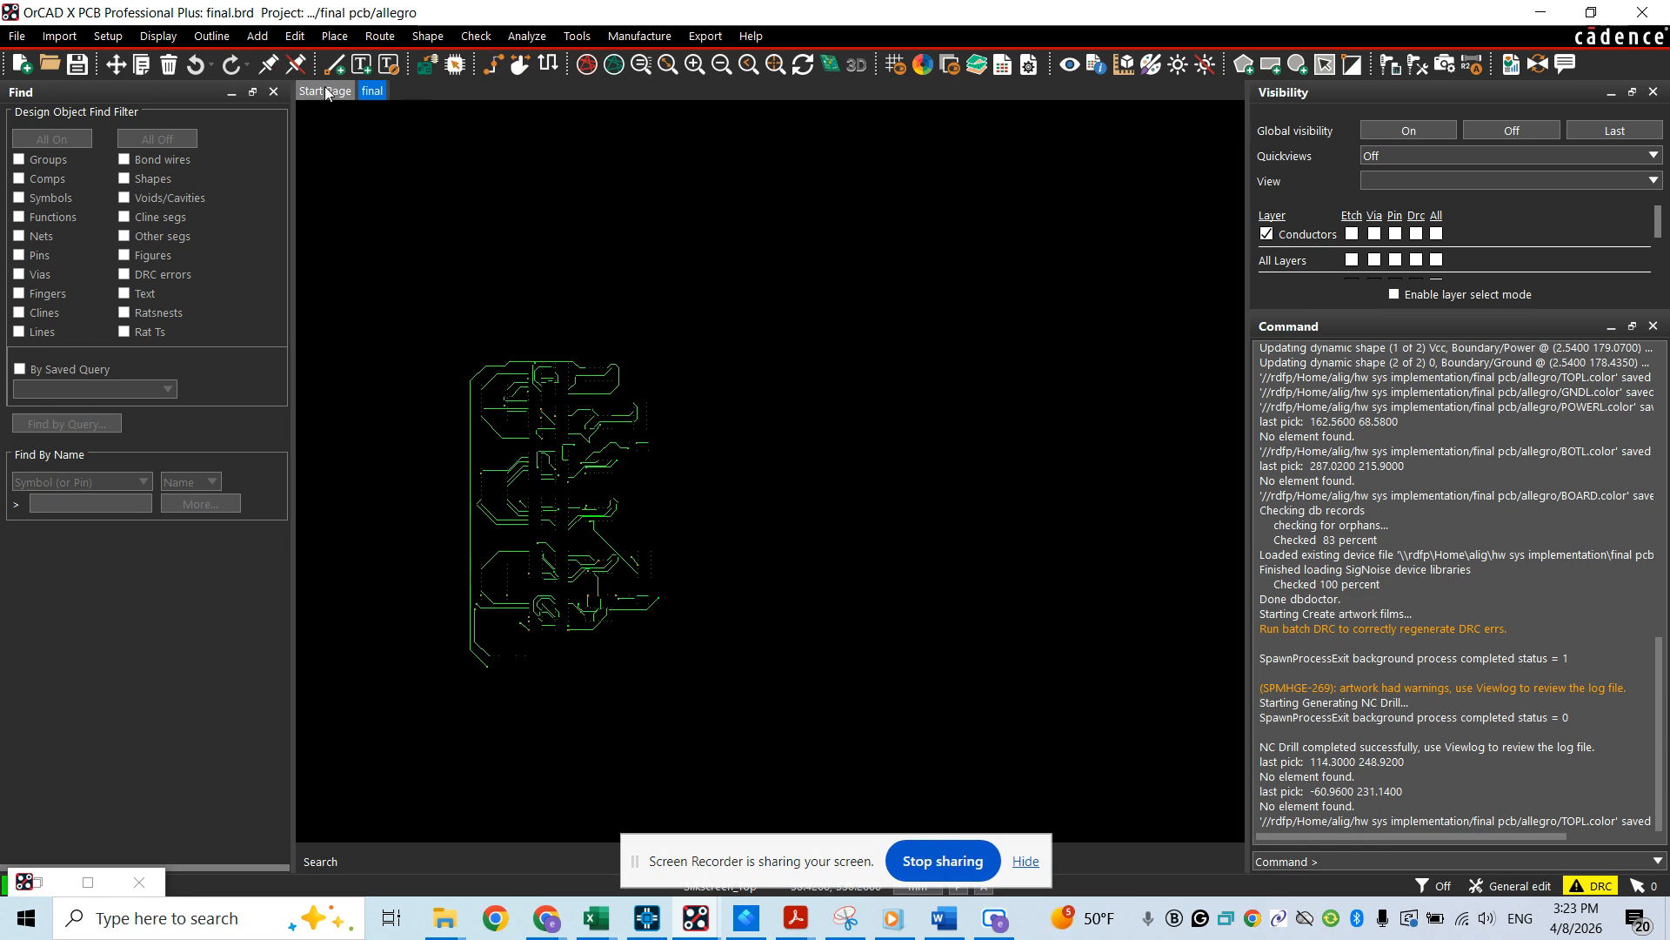
Hide the Top layer and make all object types on the Ground layer visible
{"action": "left_click", "coordinate": [917, 70]}
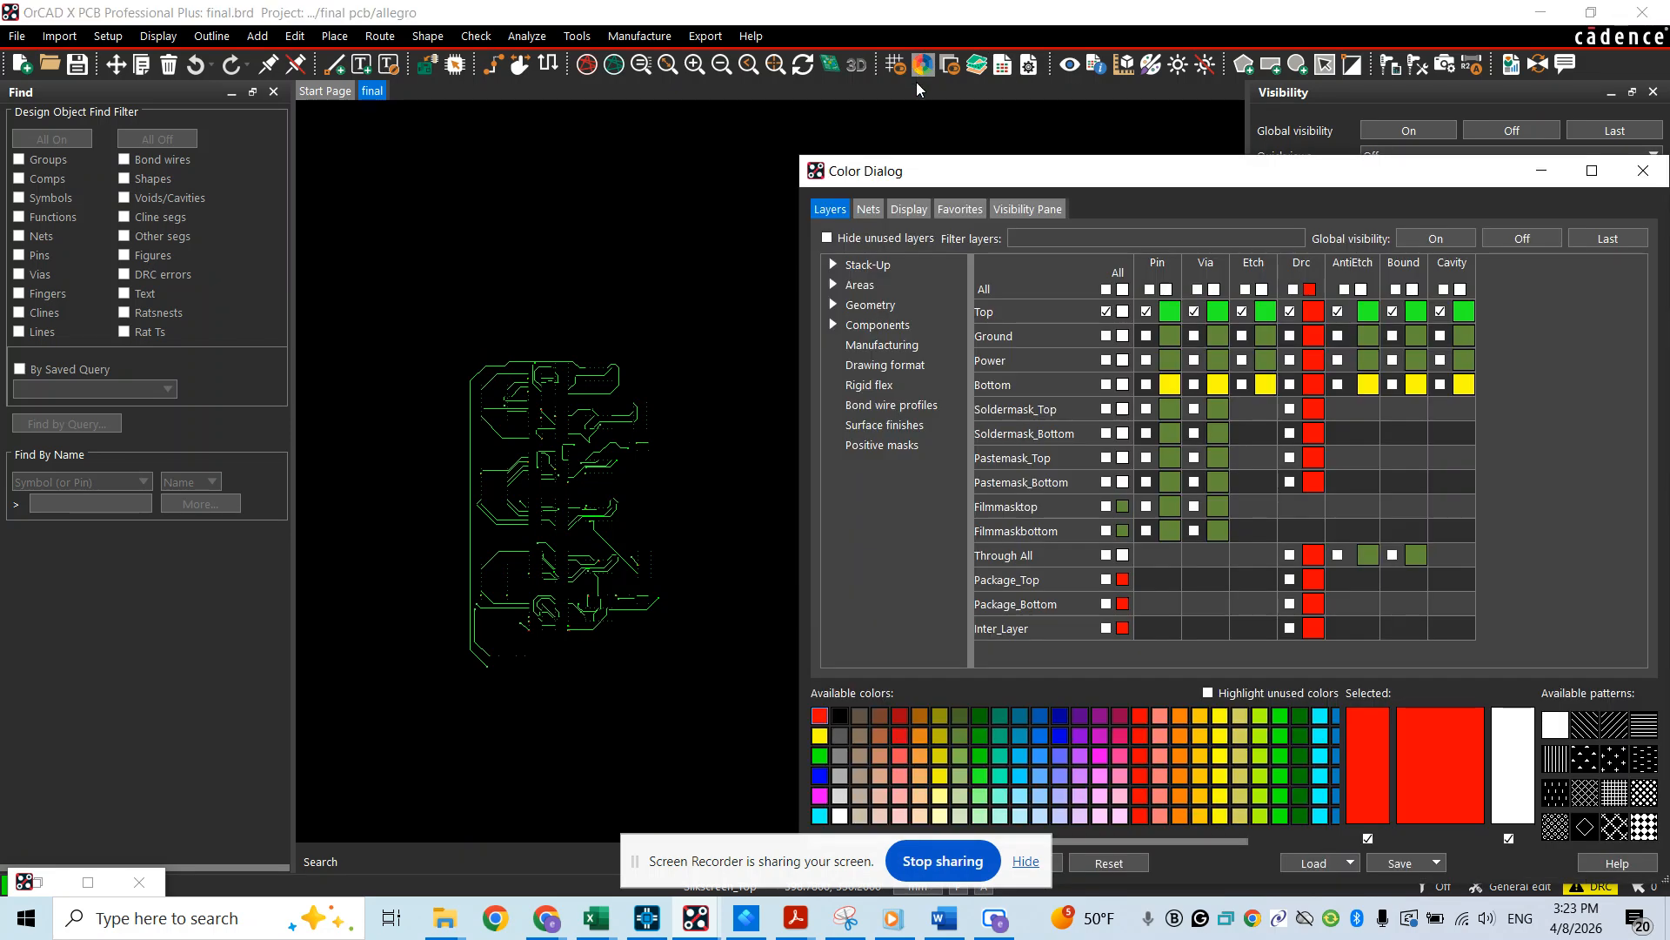
{"action": "left_click", "coordinate": [1106, 311]}
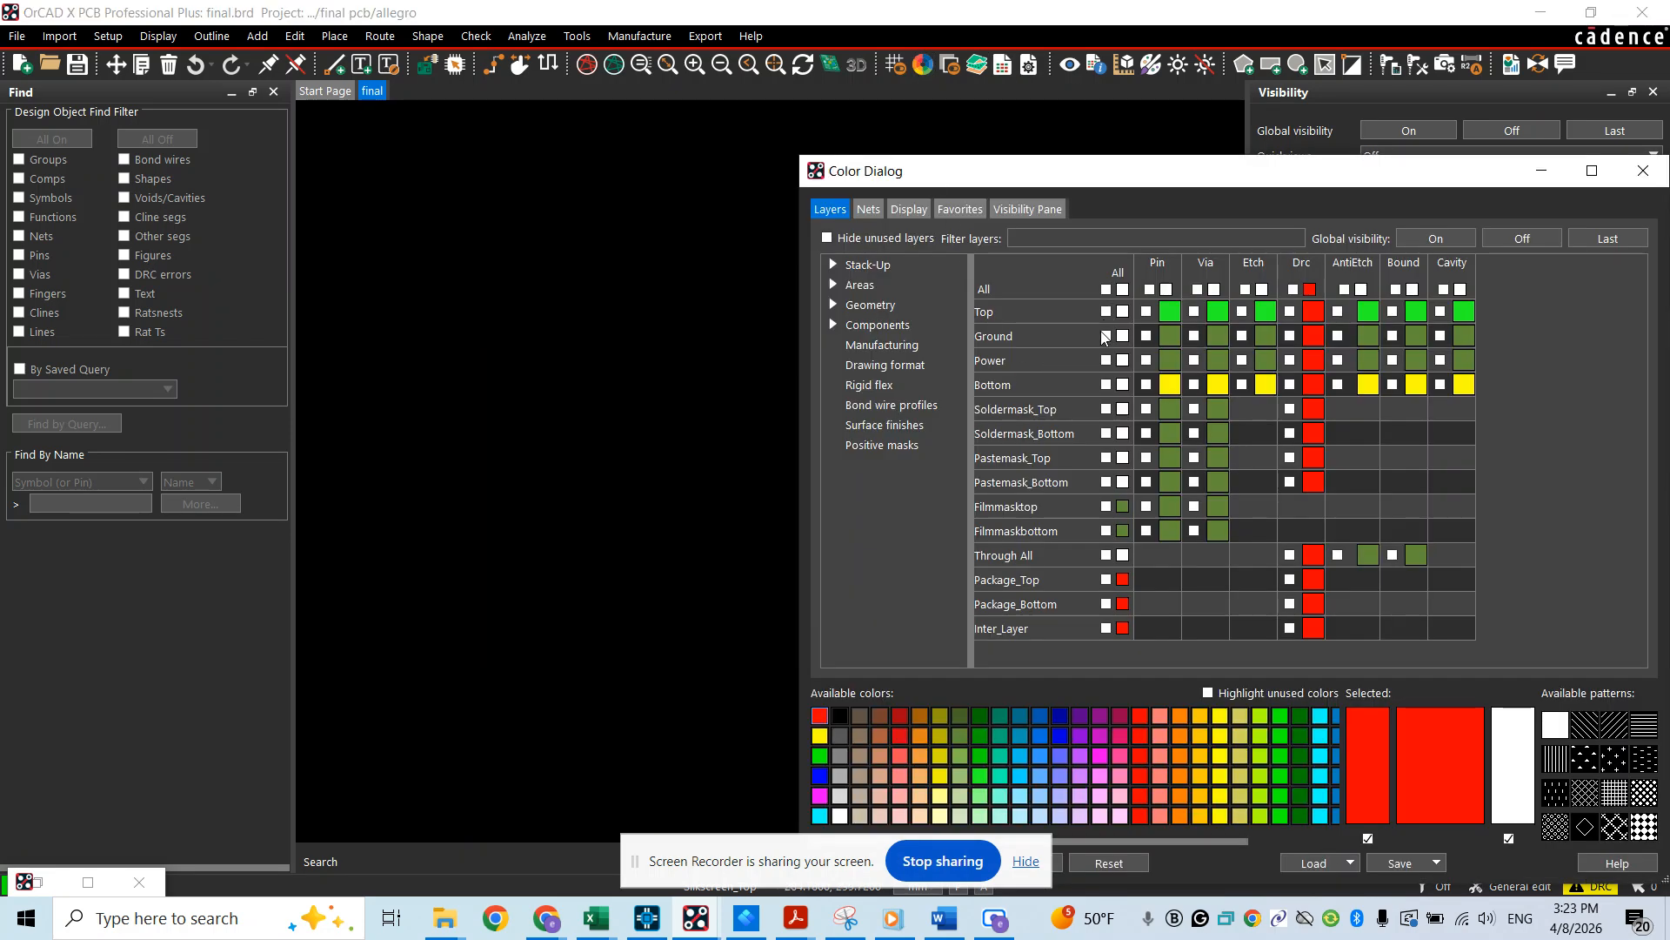
{"action": "left_click", "coordinate": [1106, 336]}
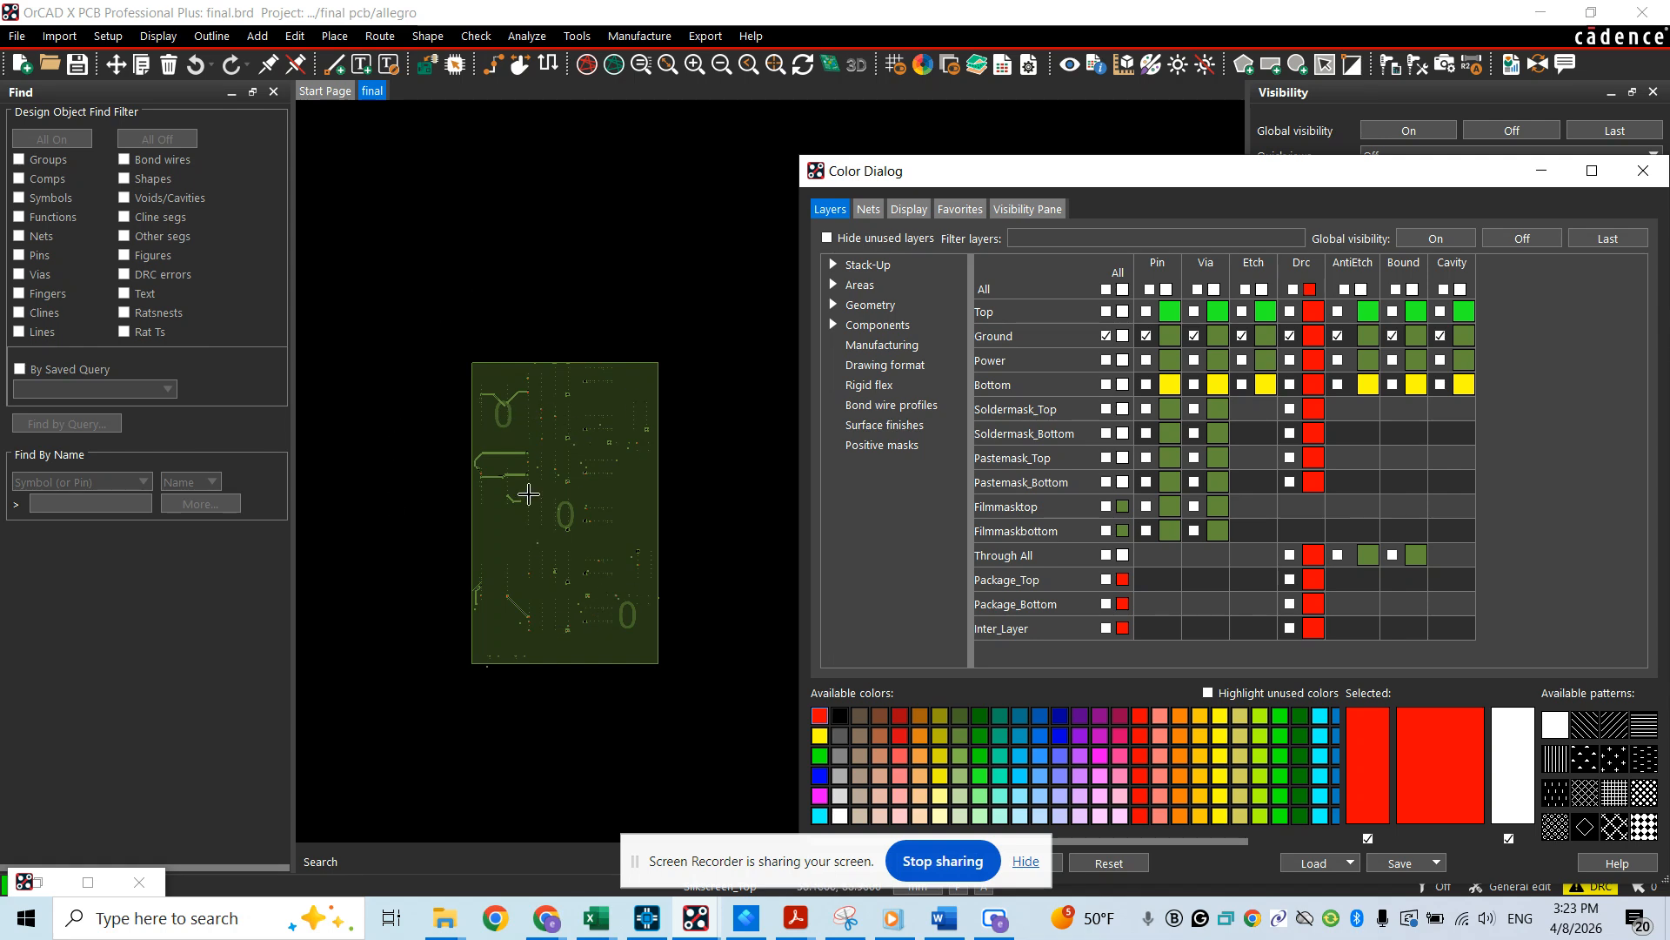
Save the current Ground layer display as a color view named GNDL
{"action": "left_click", "coordinate": [158, 35]}
{"action": "mouse_move", "coordinate": [171, 83]}
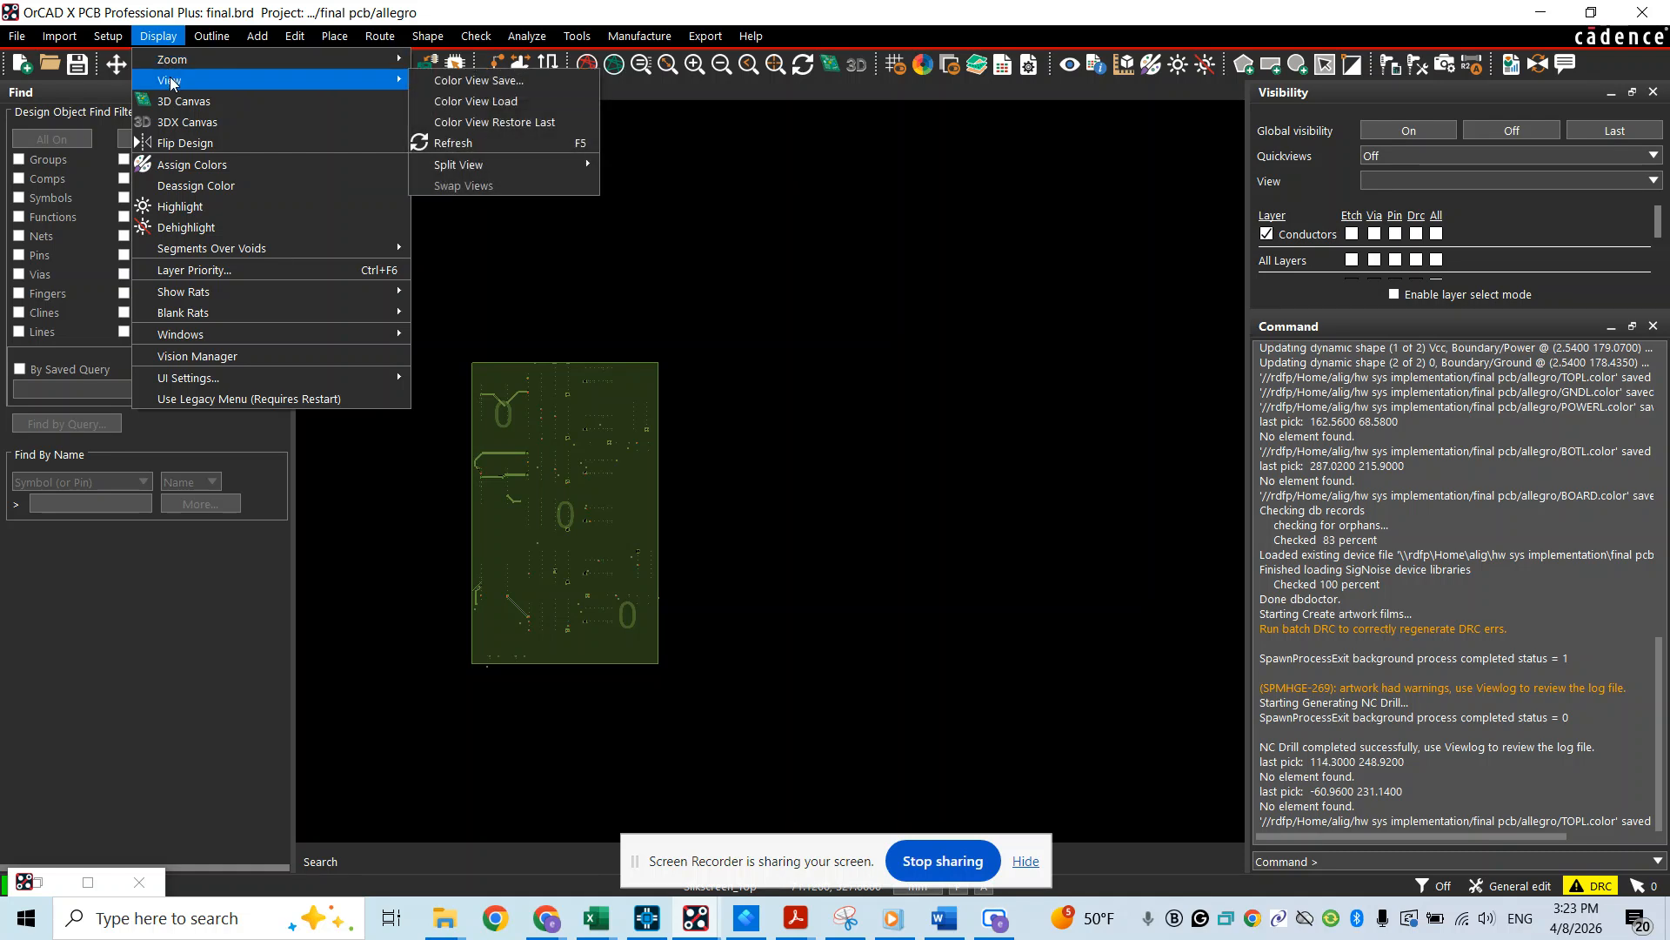
{"action": "left_click", "coordinate": [515, 83]}
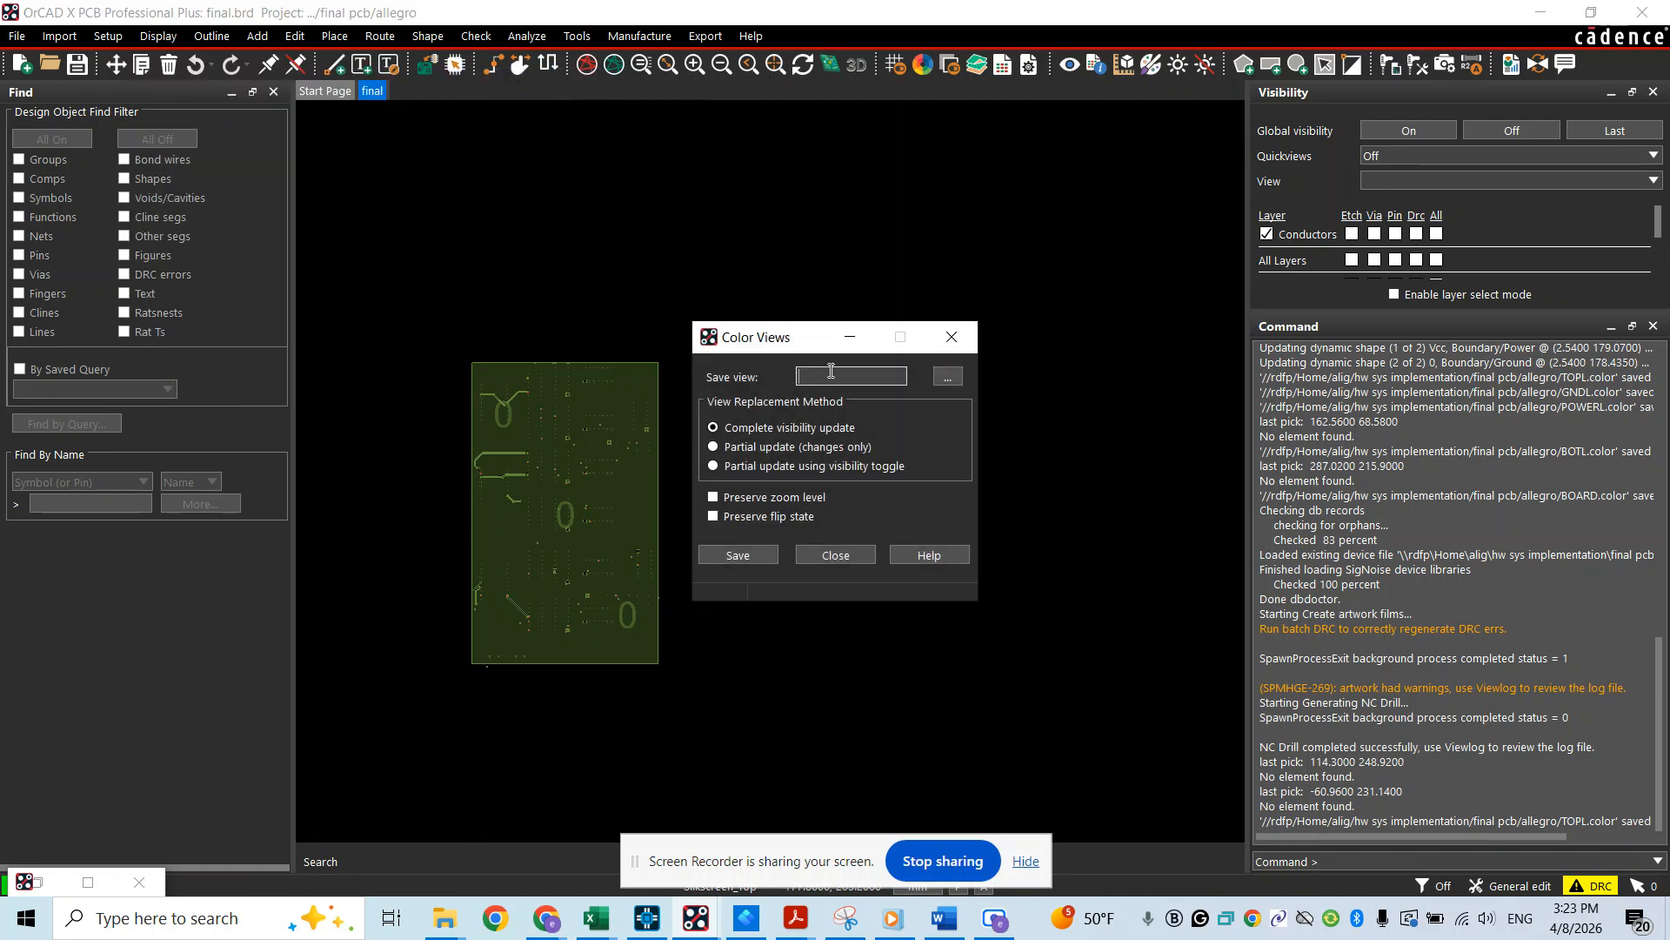
{"action": "type", "text": "GNDL"}
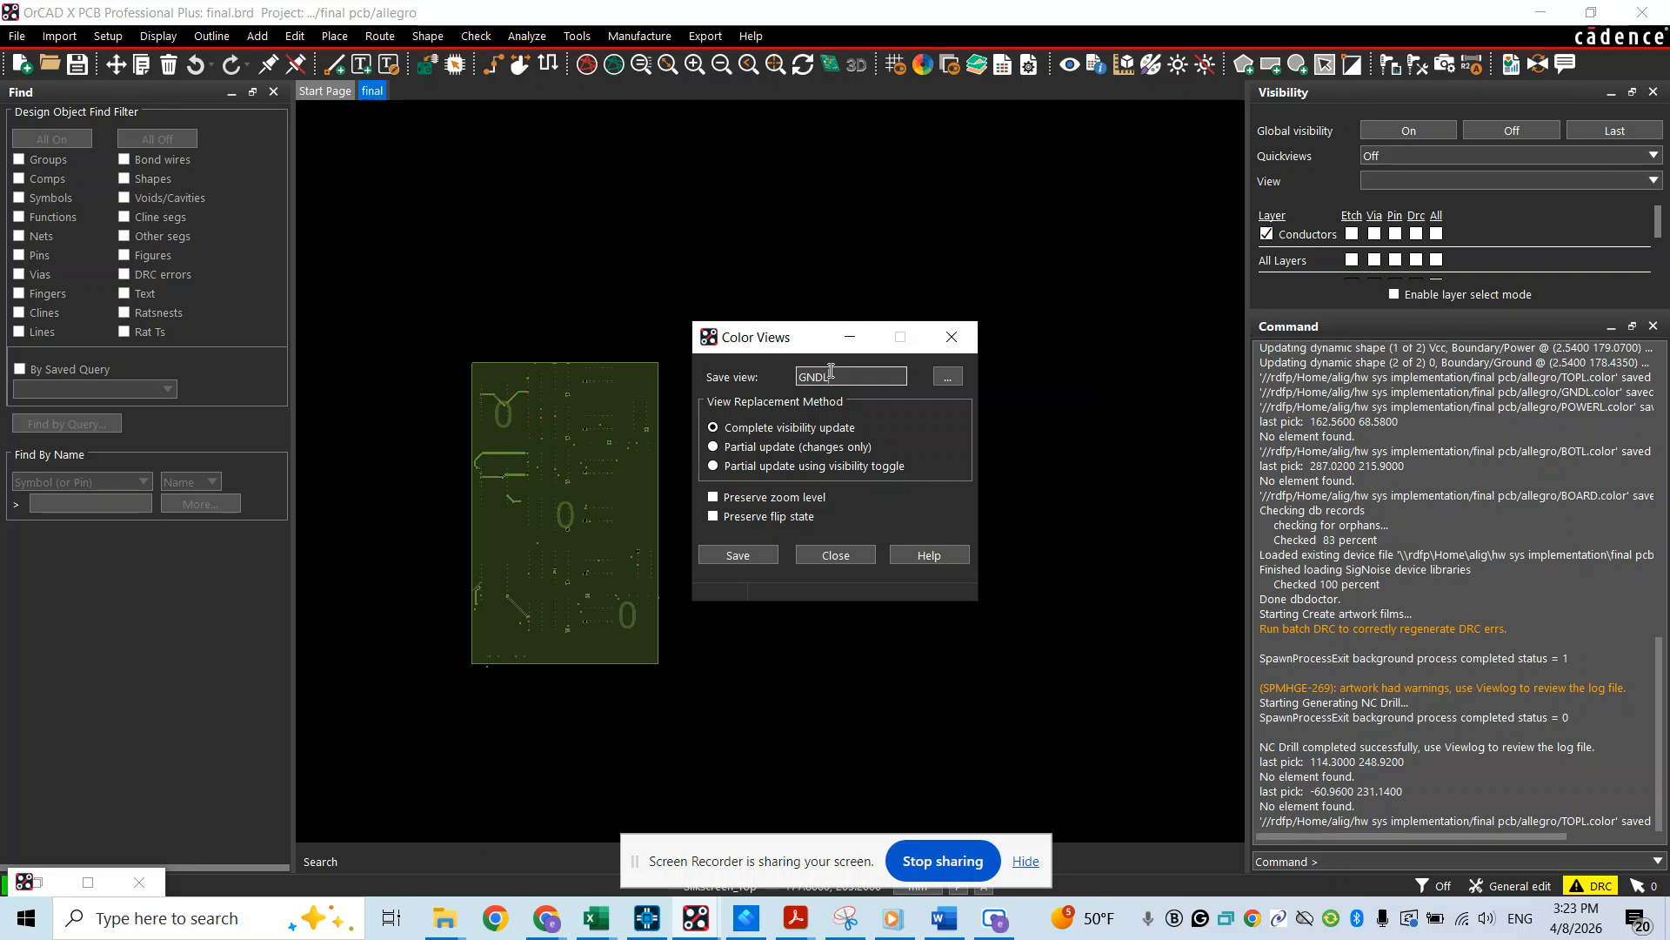
{"action": "left_click", "coordinate": [740, 561]}
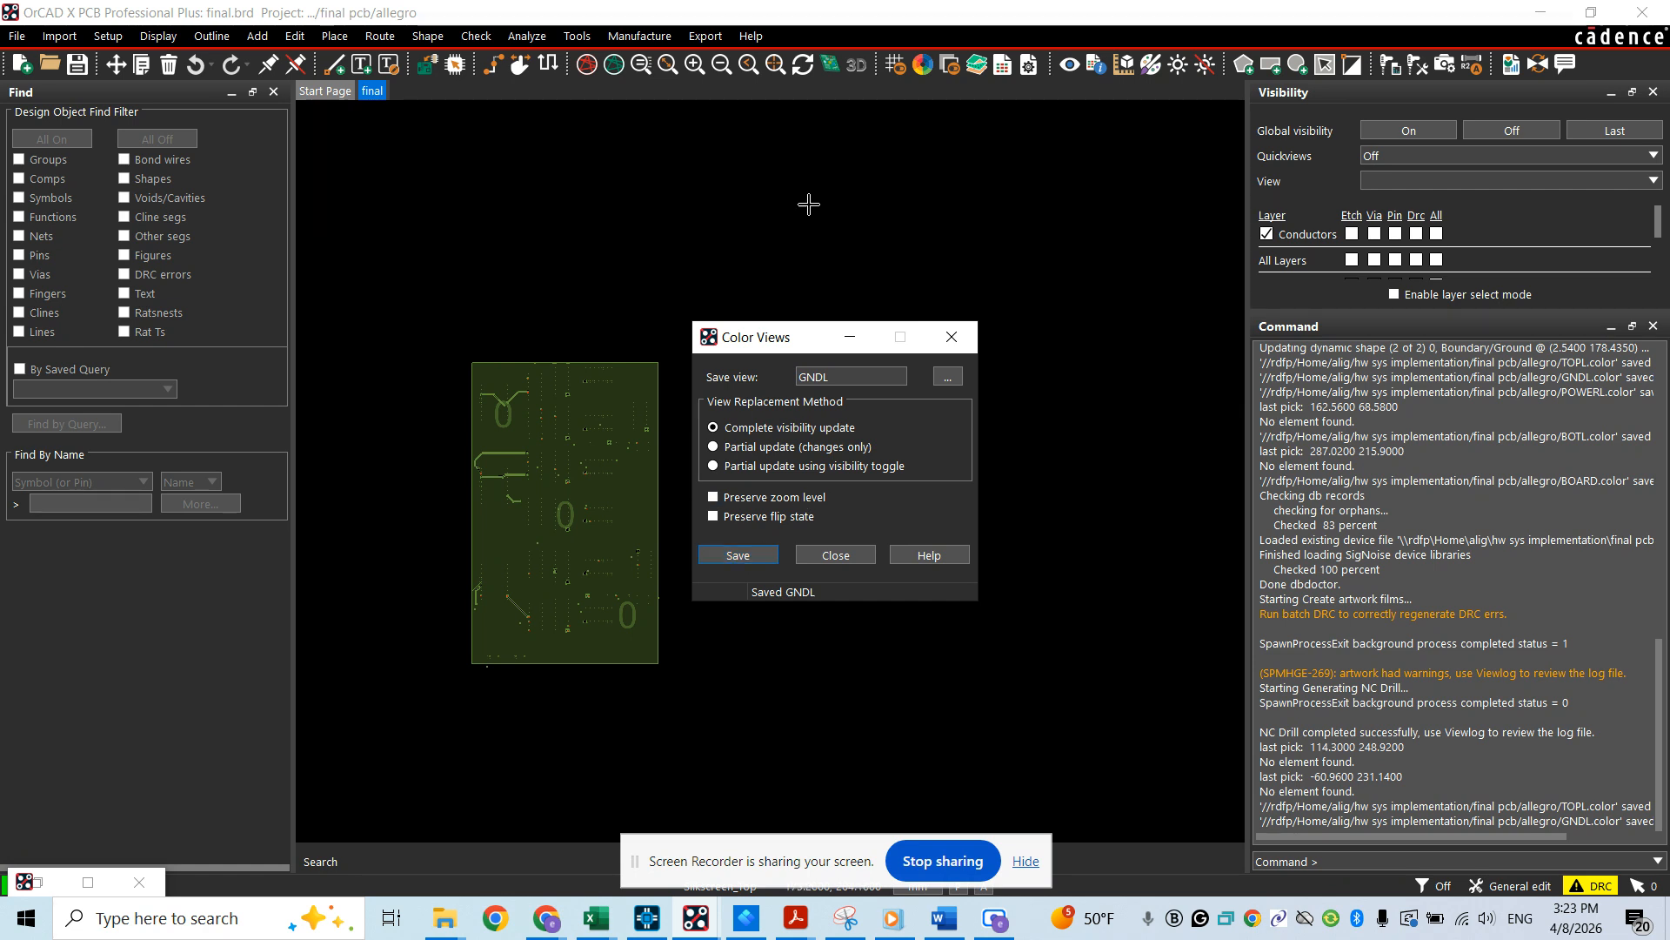
Hide the Ground layer and make all object types on the Power layer visible
{"action": "left_click", "coordinate": [923, 65]}
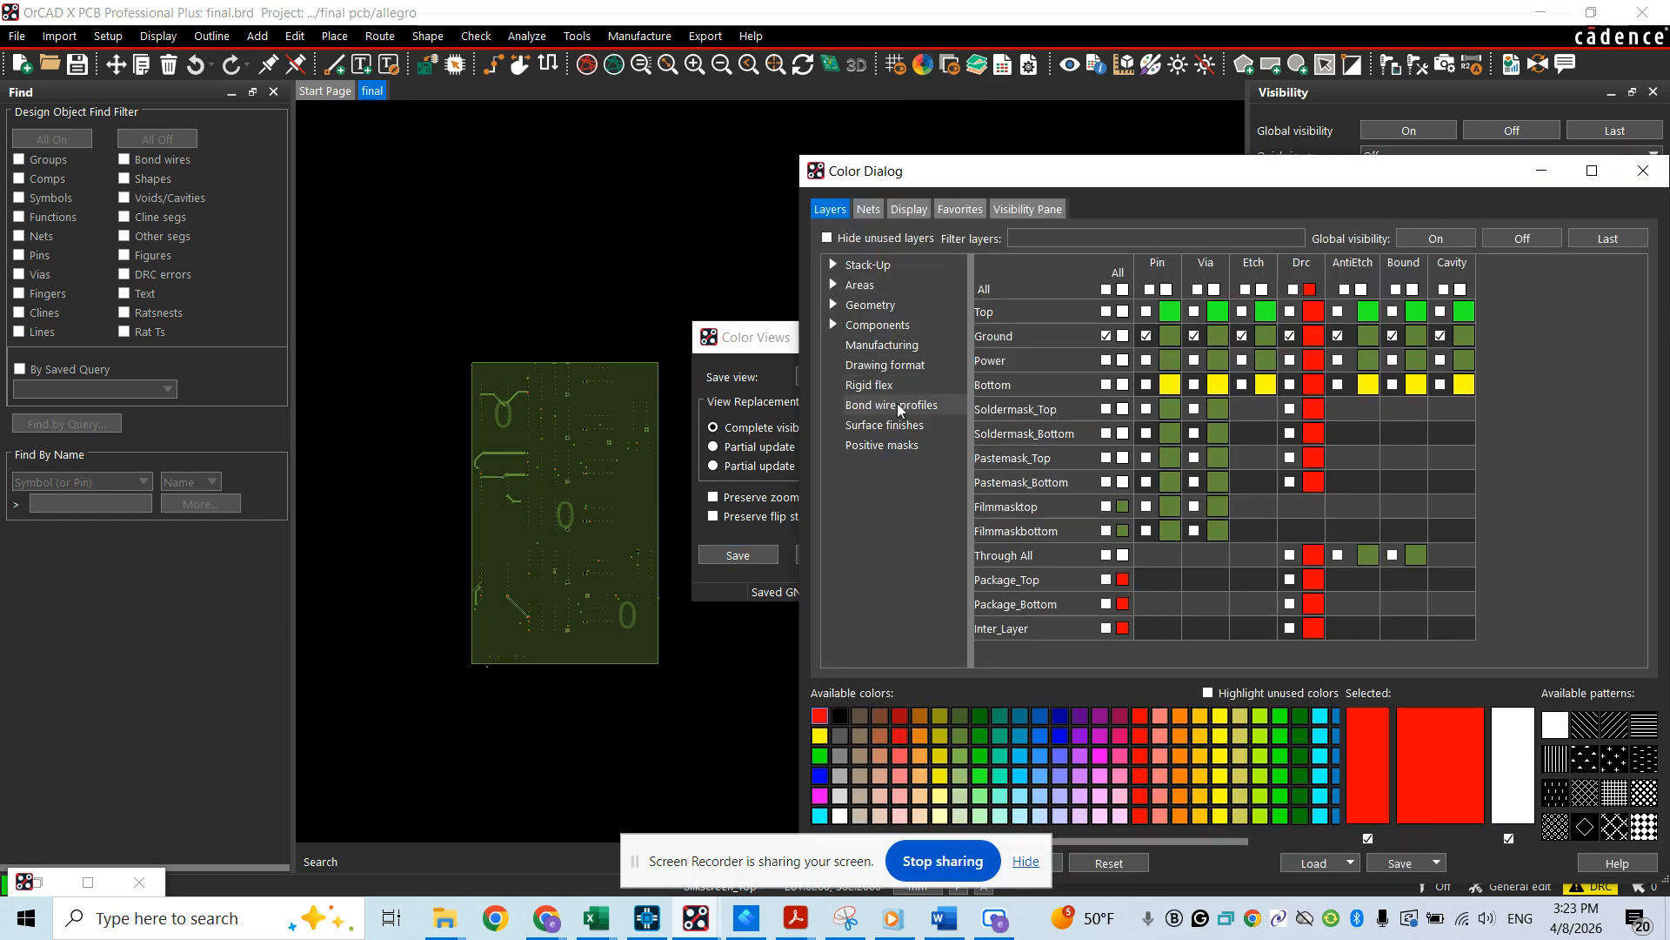
{"action": "left_click", "coordinate": [1107, 337]}
{"action": "left_click", "coordinate": [1107, 336]}
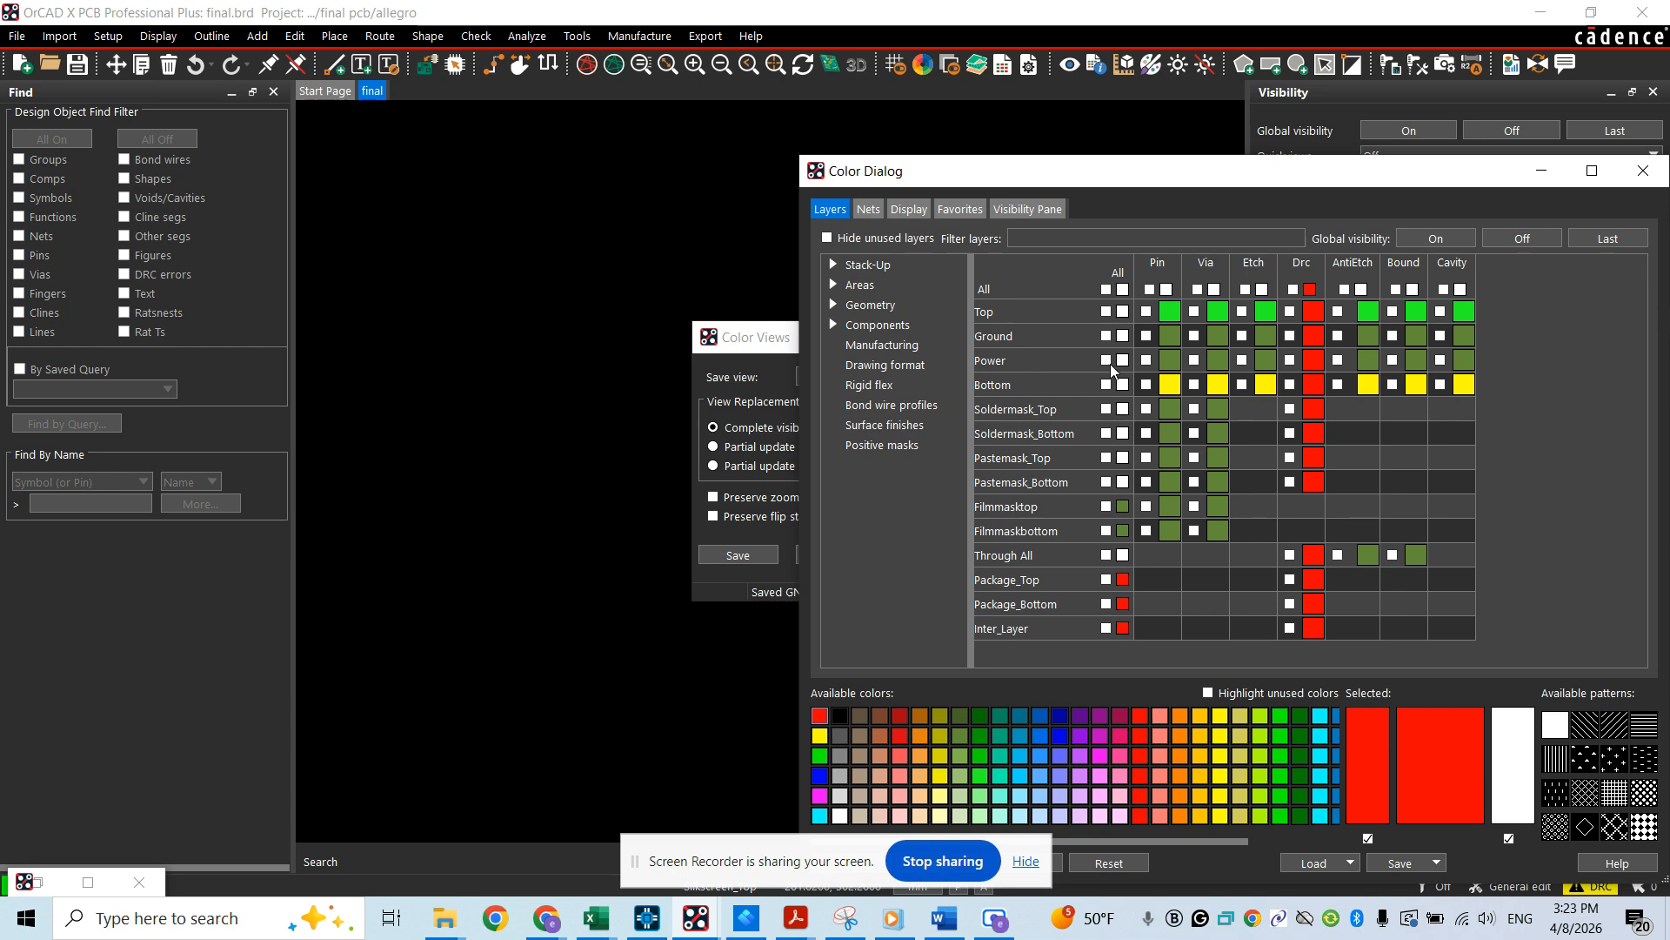
{"action": "left_click", "coordinate": [1106, 361]}
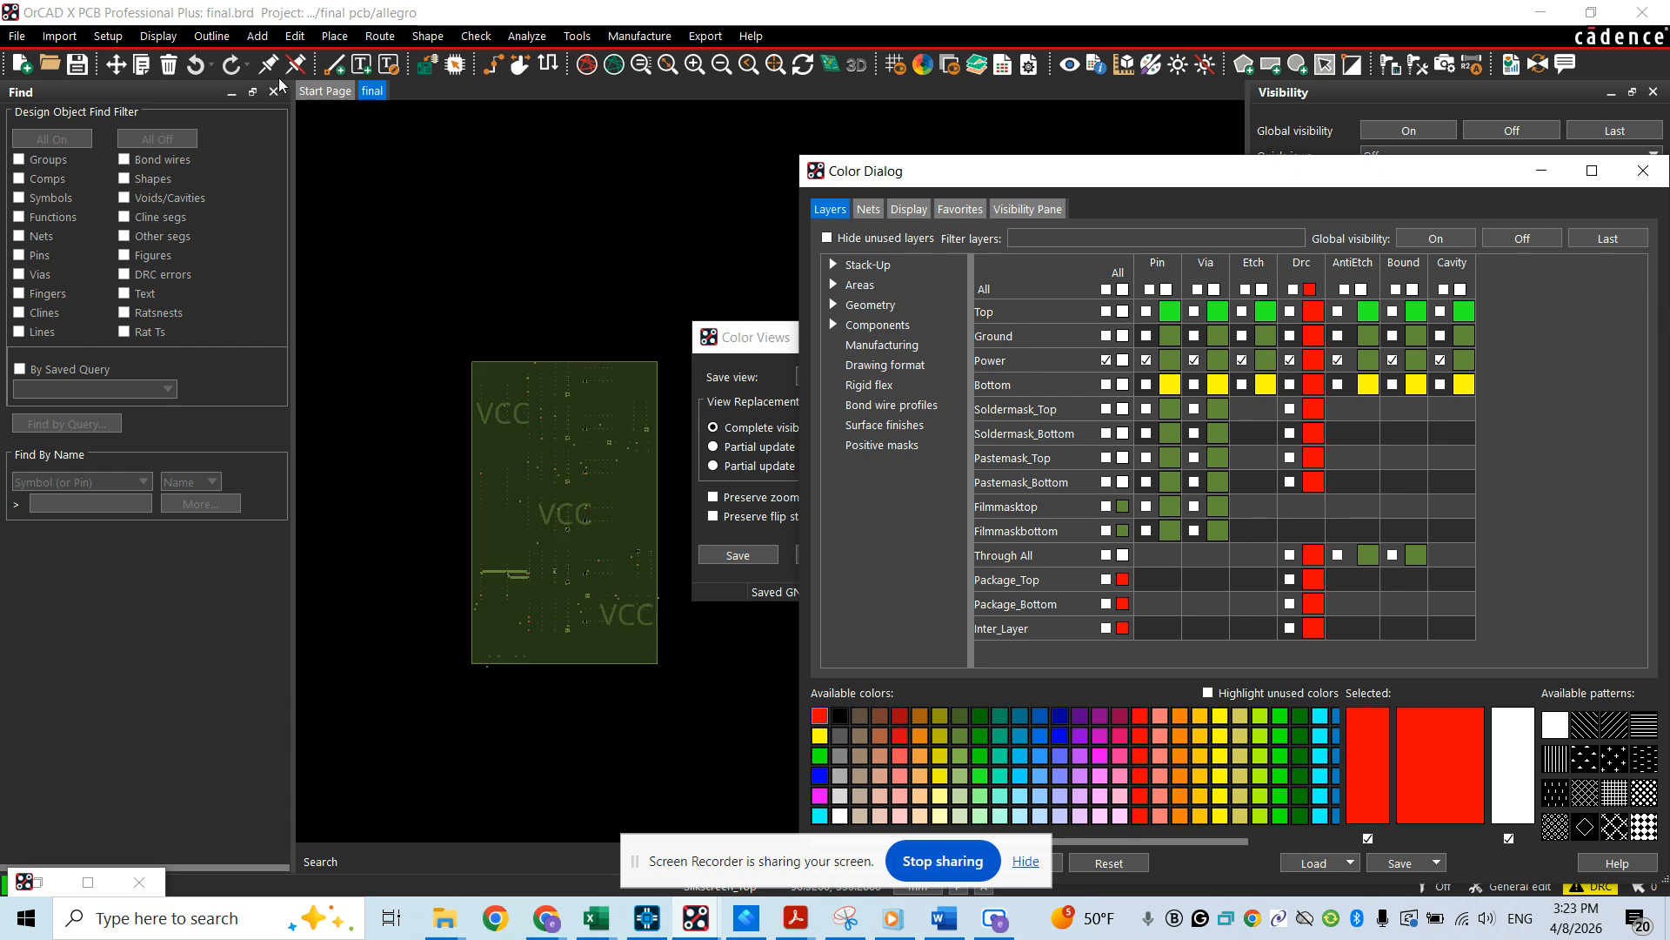
Save the current Power layer display as a color view named POWERL, overwriting the existing view file
{"action": "left_click", "coordinate": [154, 37]}
{"action": "mouse_move", "coordinate": [180, 78]}
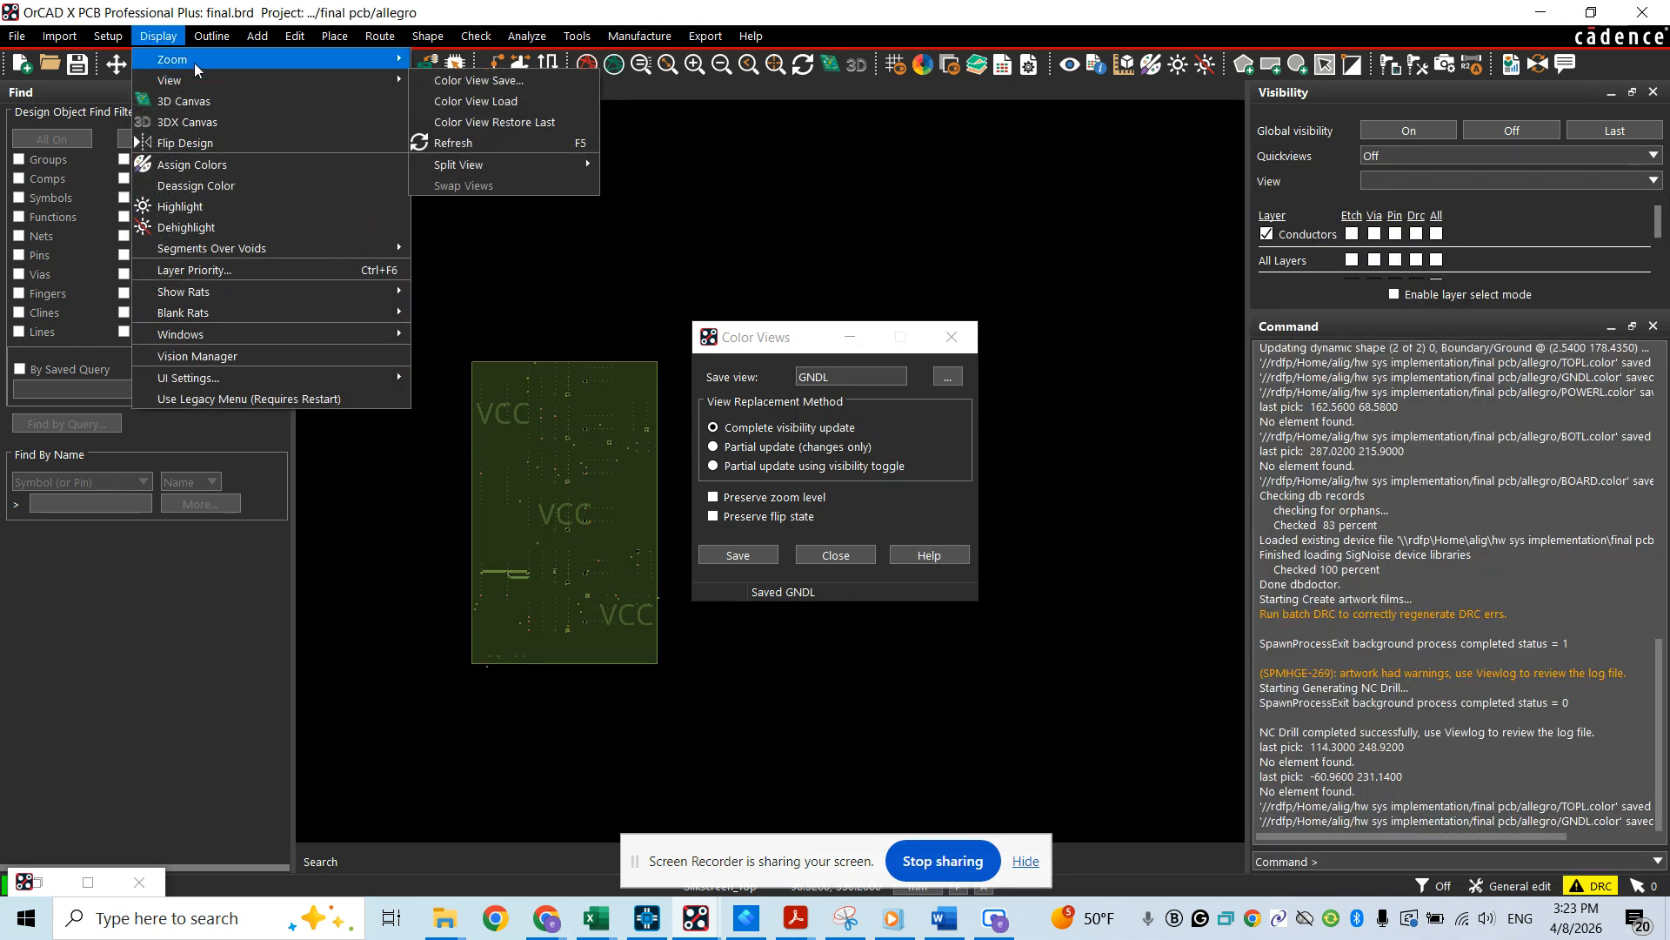
{"action": "left_click", "coordinate": [534, 85]}
{"action": "double_click", "coordinate": [835, 383]}
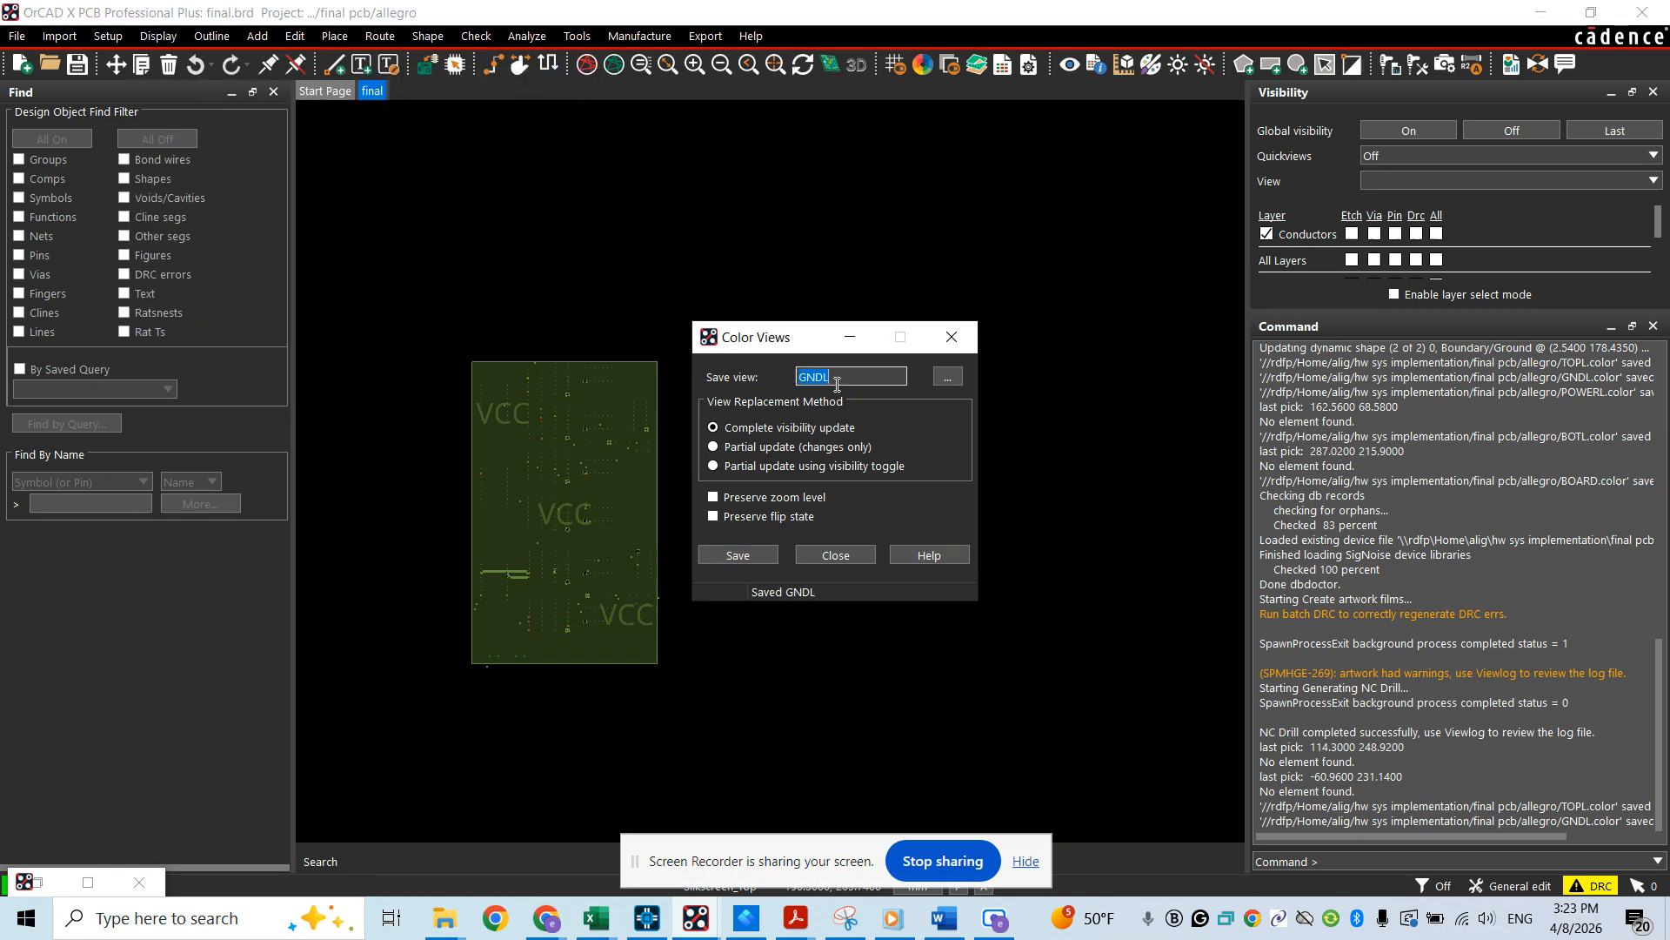
{"action": "type", "text": "POWERL"}
{"action": "left_click", "coordinate": [755, 555]}
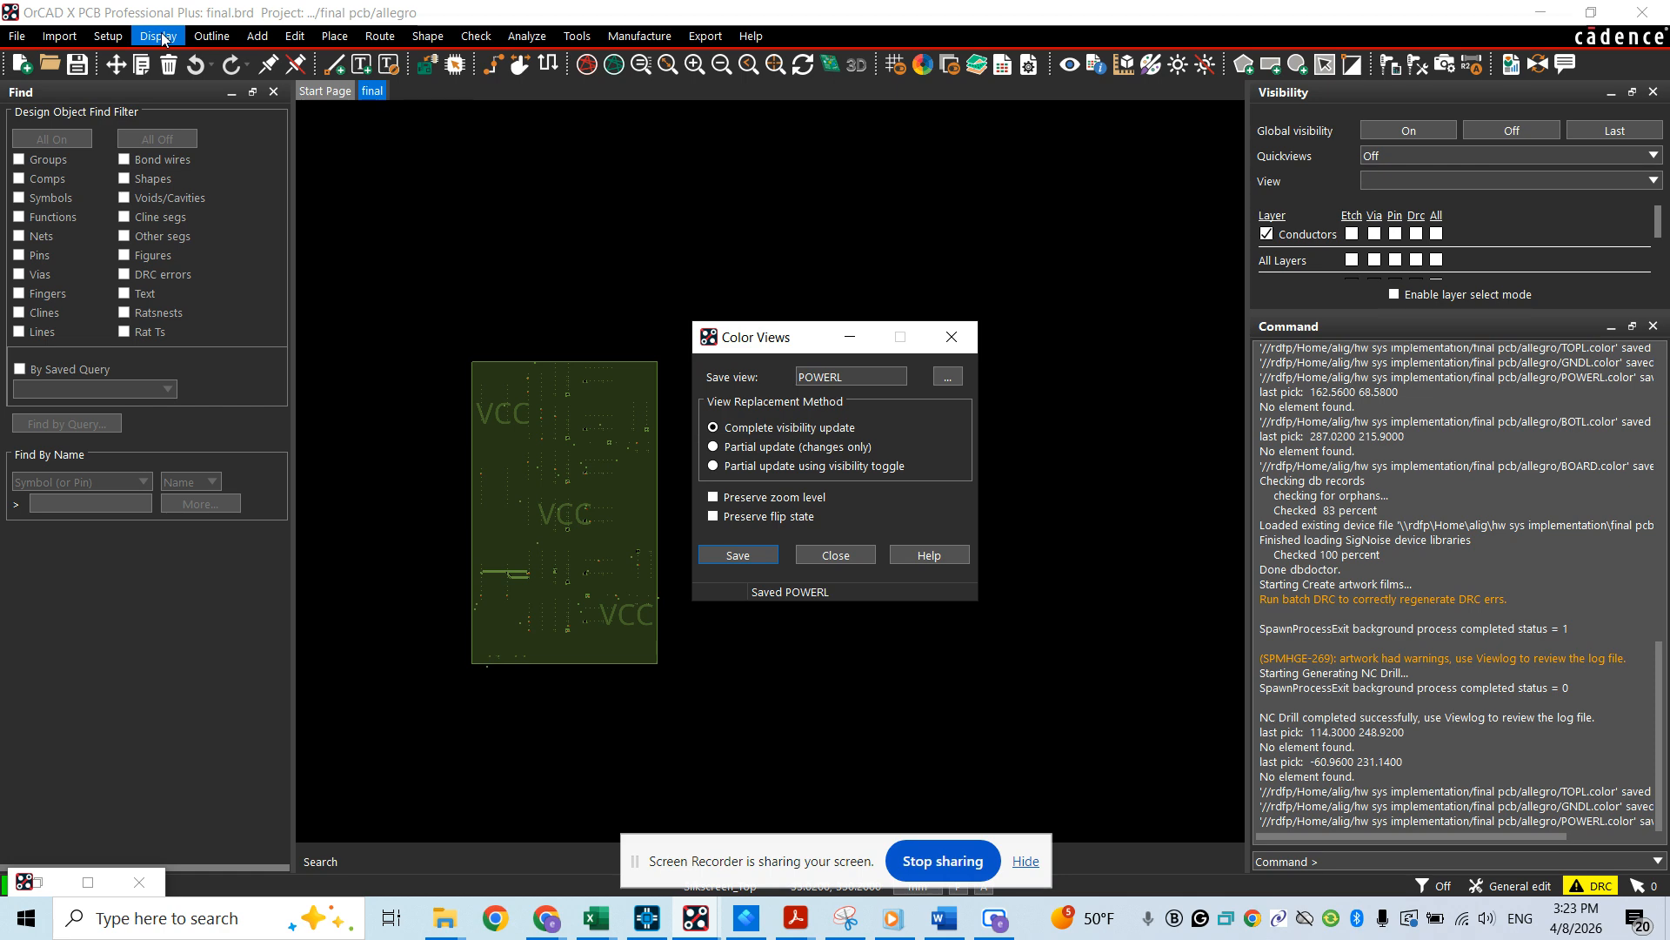
{"action": "left_click", "coordinate": [731, 559]}
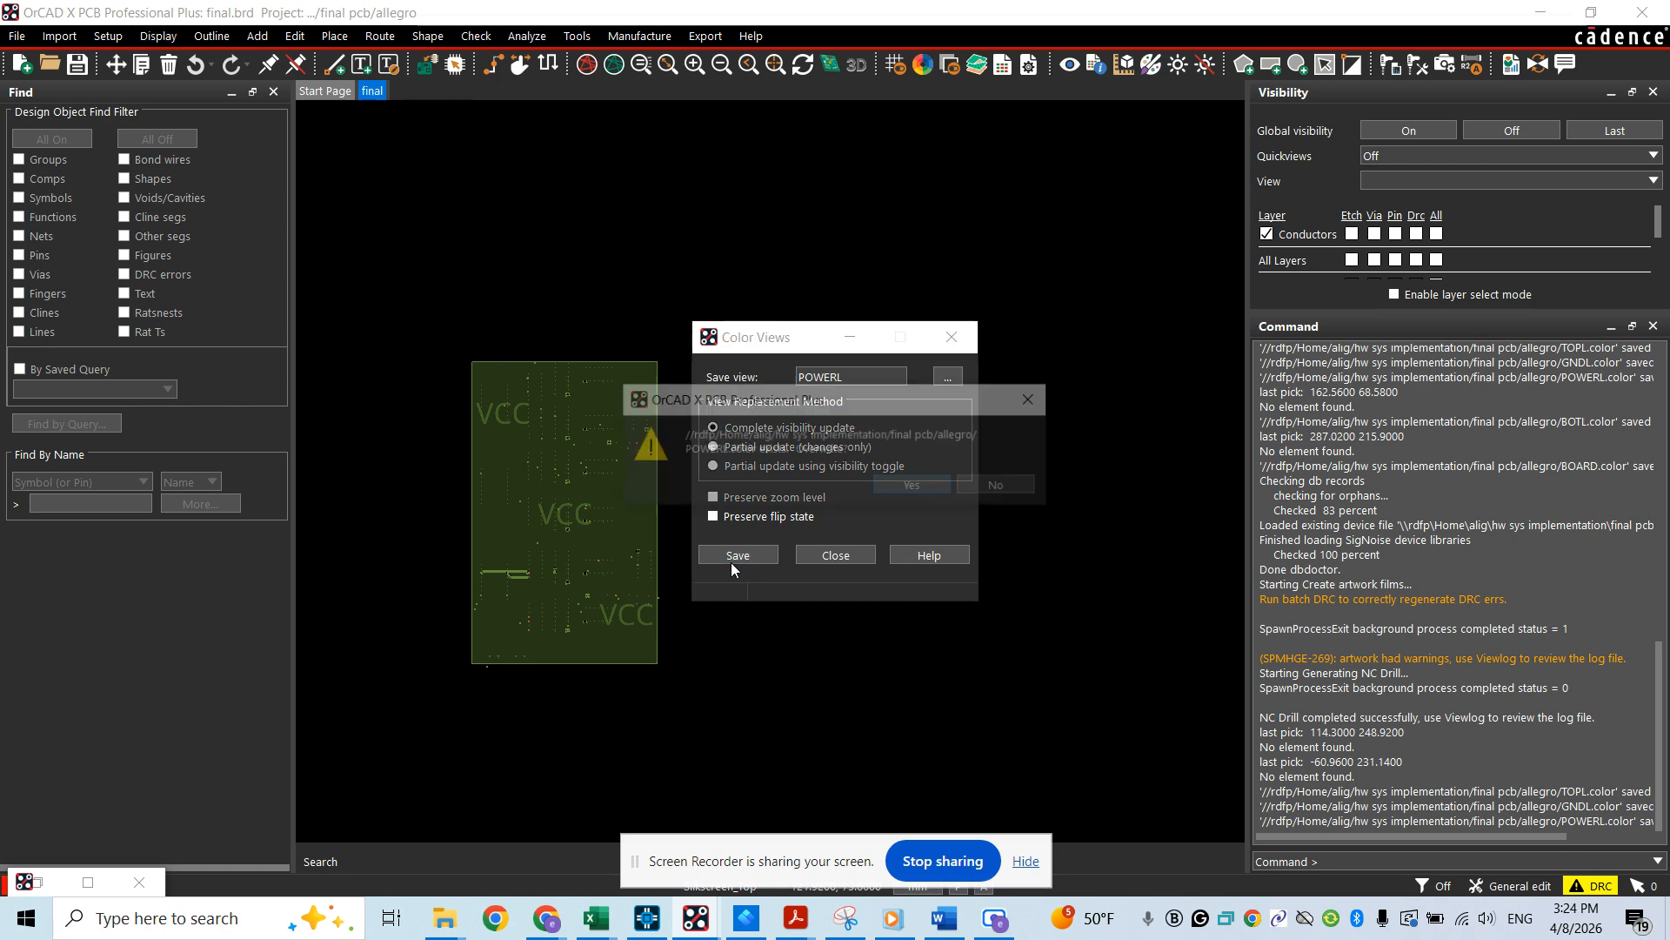
{"action": "left_click", "coordinate": [926, 481]}
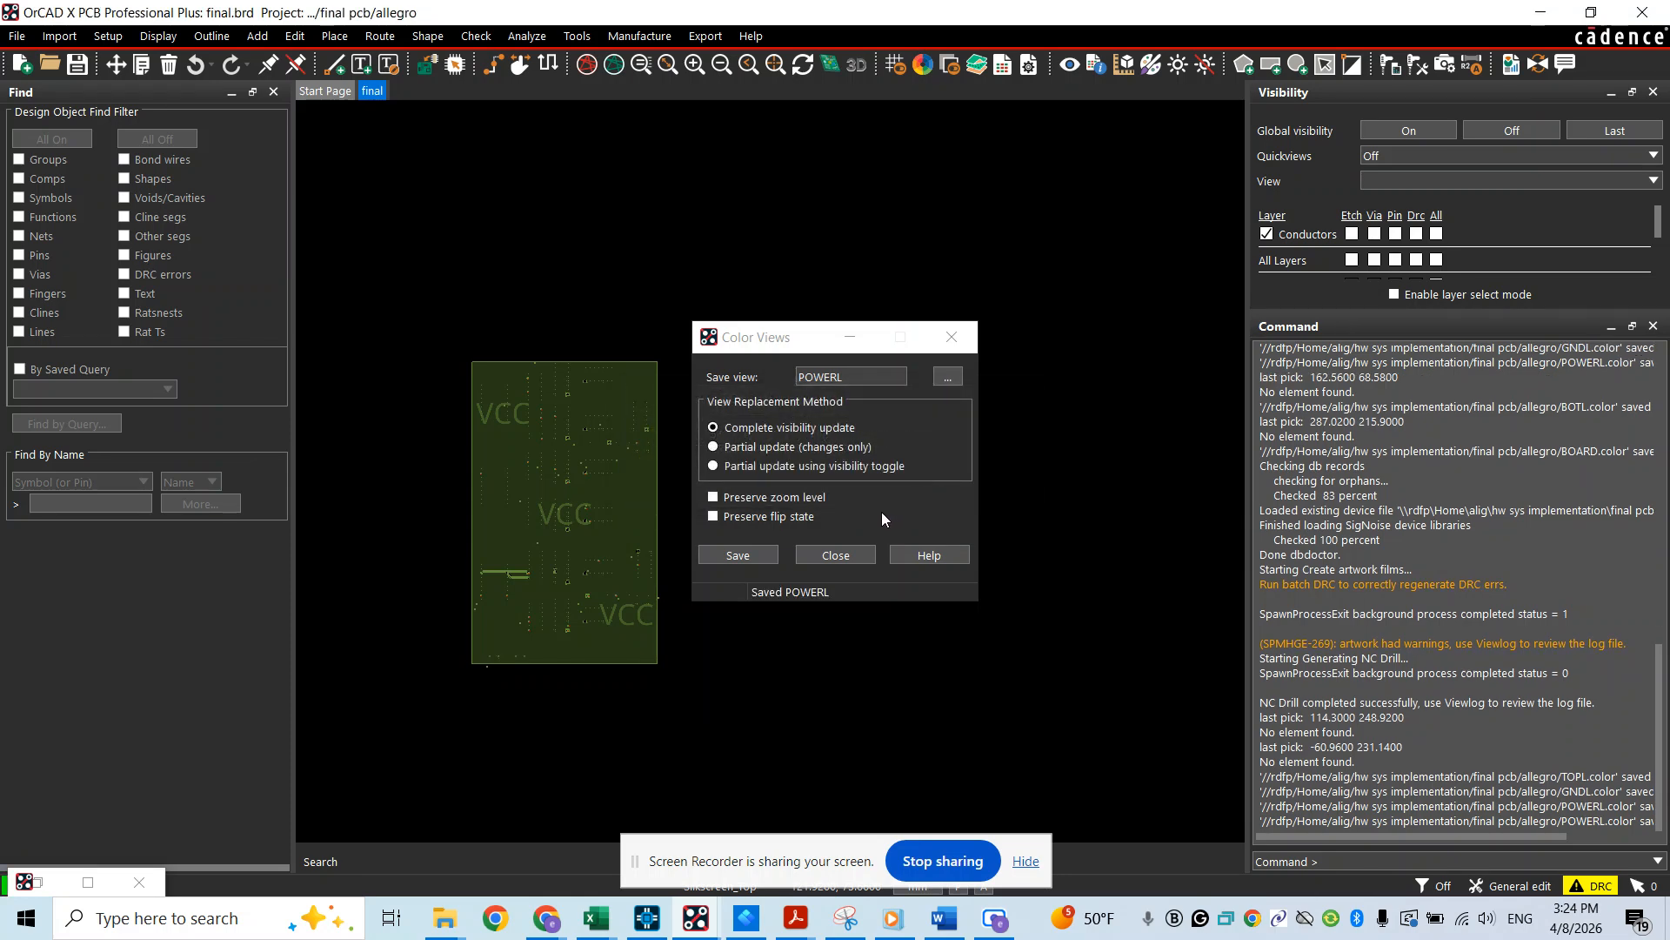
{"action": "left_click", "coordinate": [842, 556]}
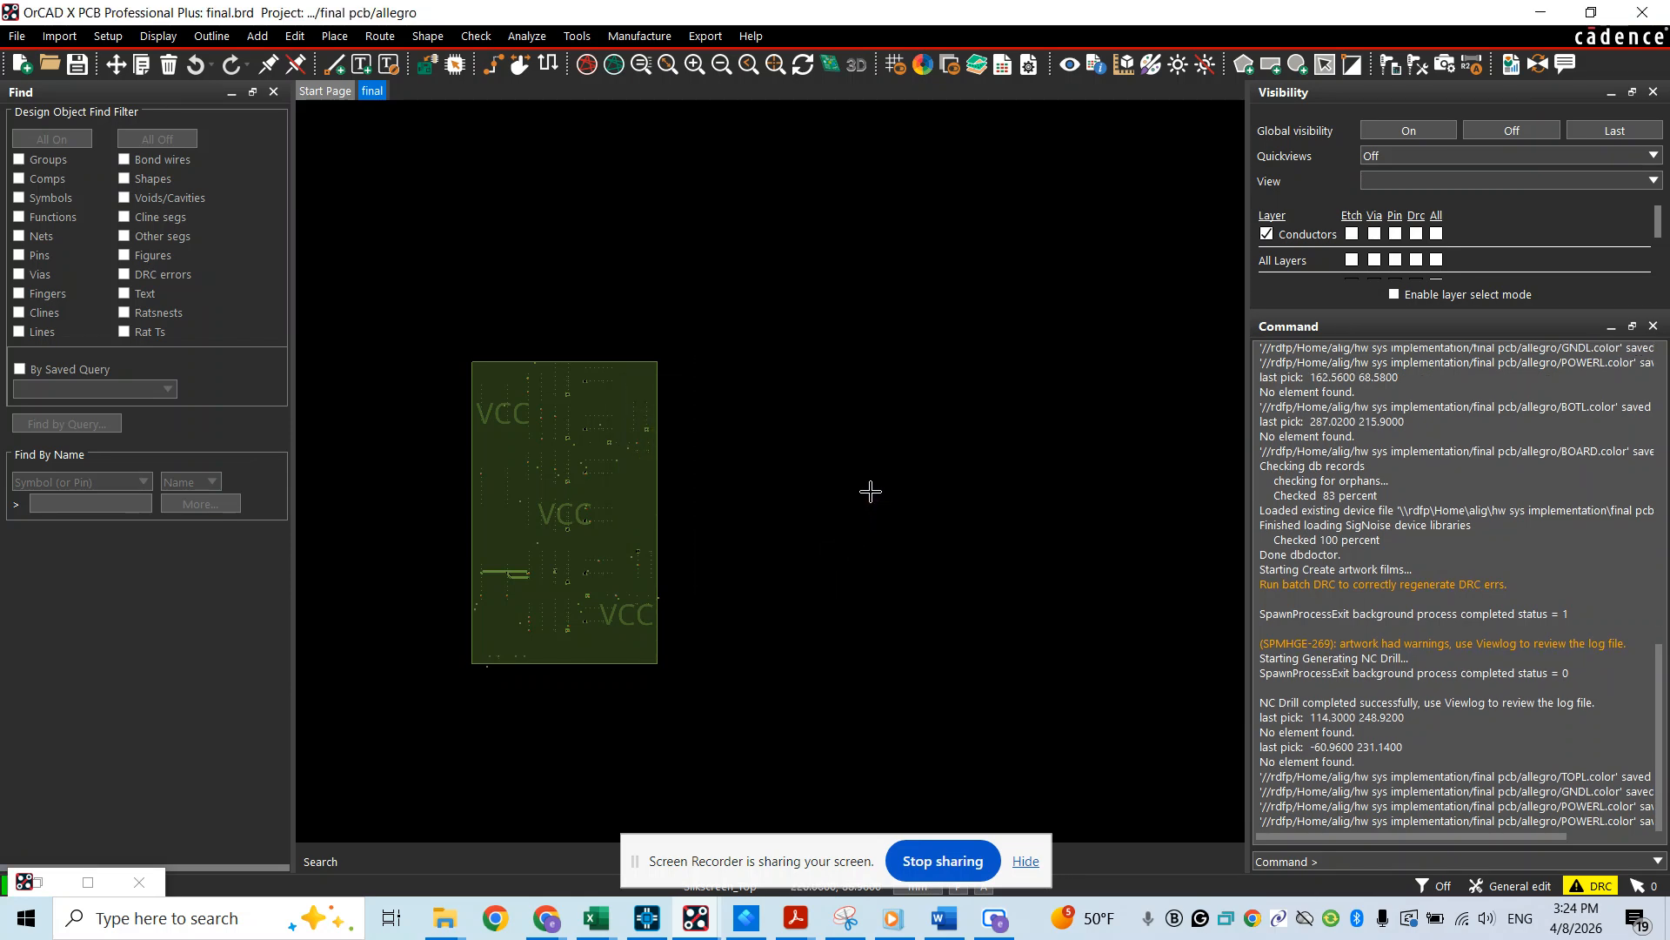
Hide the Power layer and make all object types on the Bottom layer visible
{"action": "left_click", "coordinate": [923, 64]}
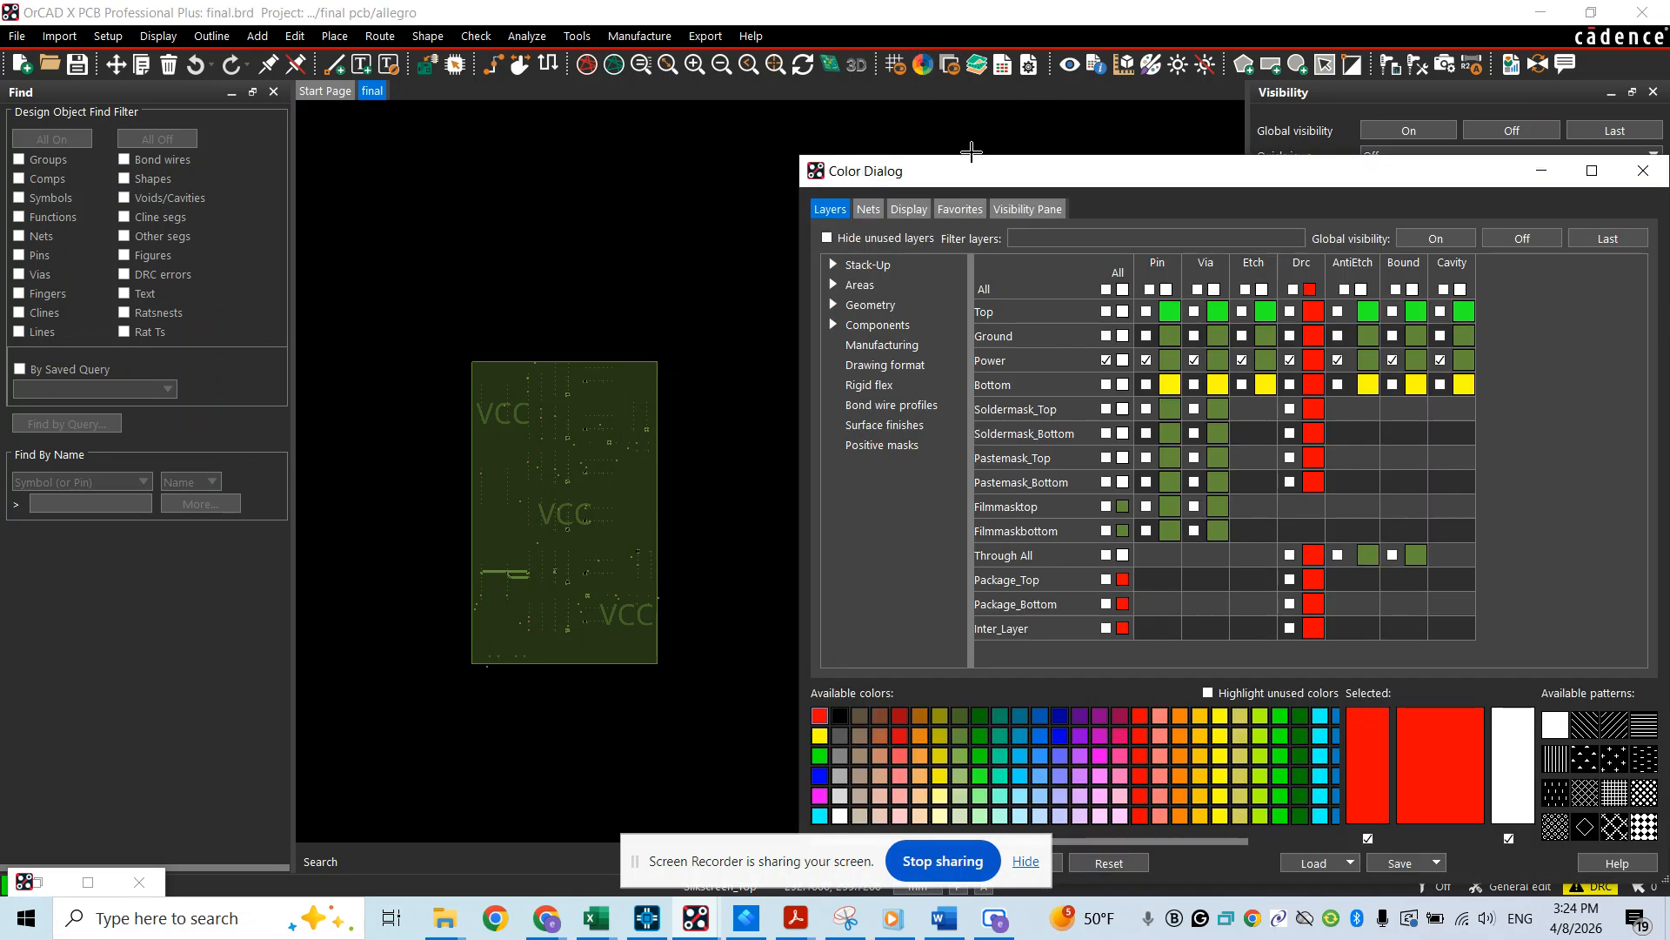
{"action": "left_click", "coordinate": [1106, 360]}
{"action": "left_click", "coordinate": [1105, 384]}
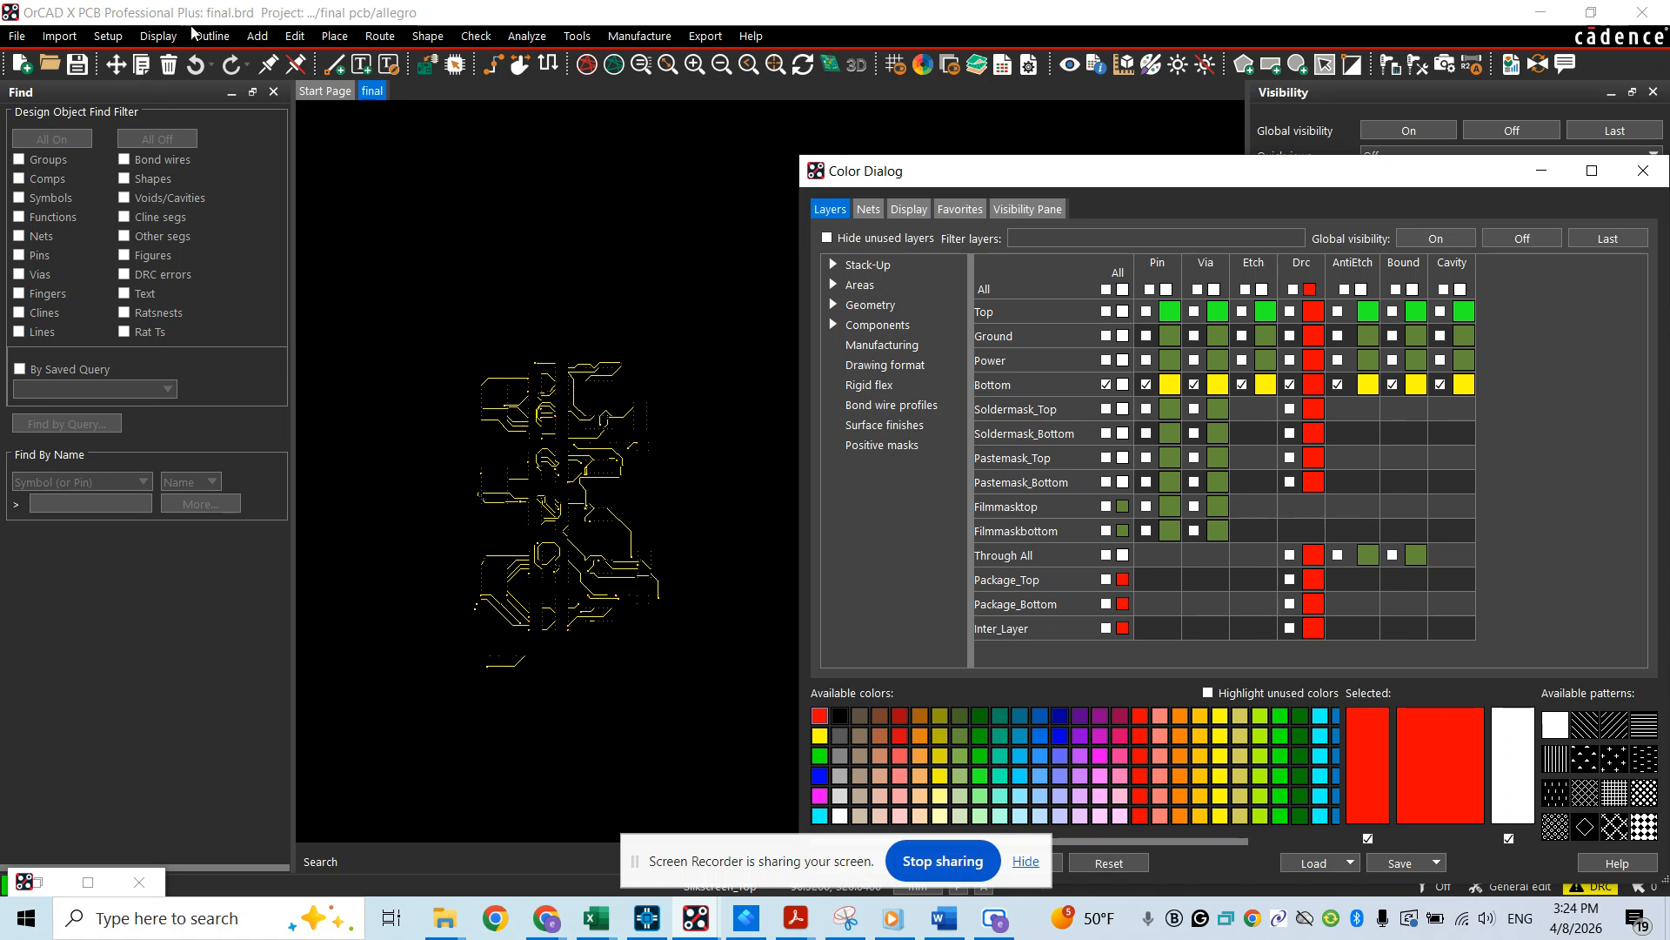
Try to save the Bottom layer display as a color view and check the list of available views for it
{"action": "left_click", "coordinate": [160, 37]}
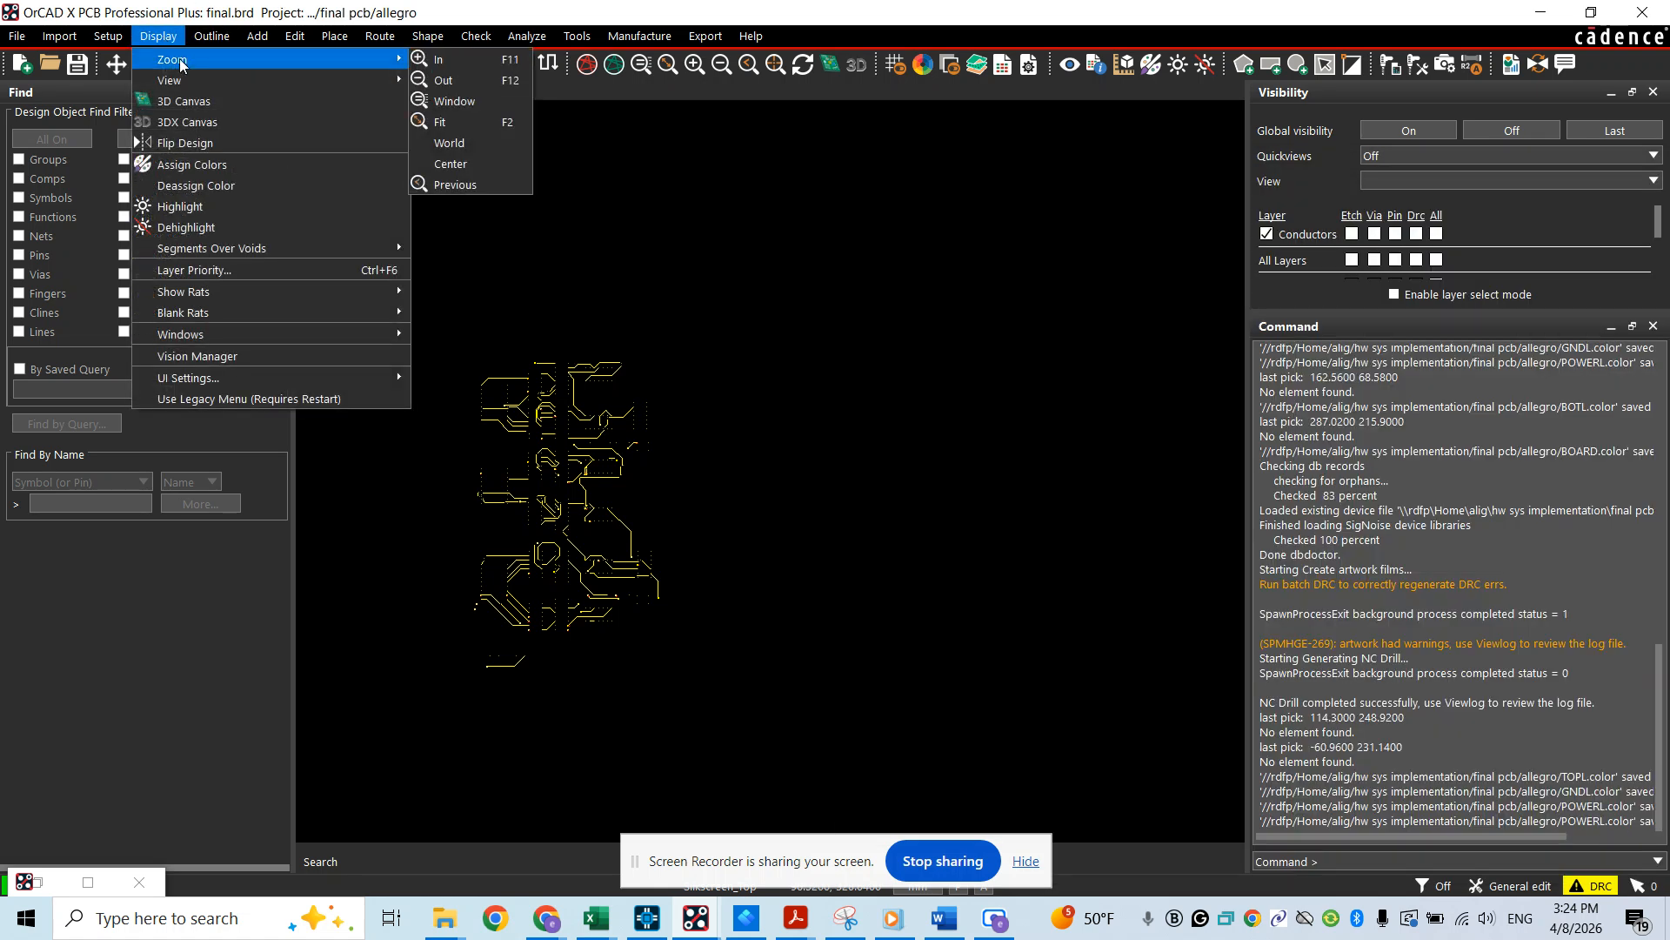
{"action": "mouse_move", "coordinate": [185, 81]}
{"action": "left_click", "coordinate": [509, 82]}
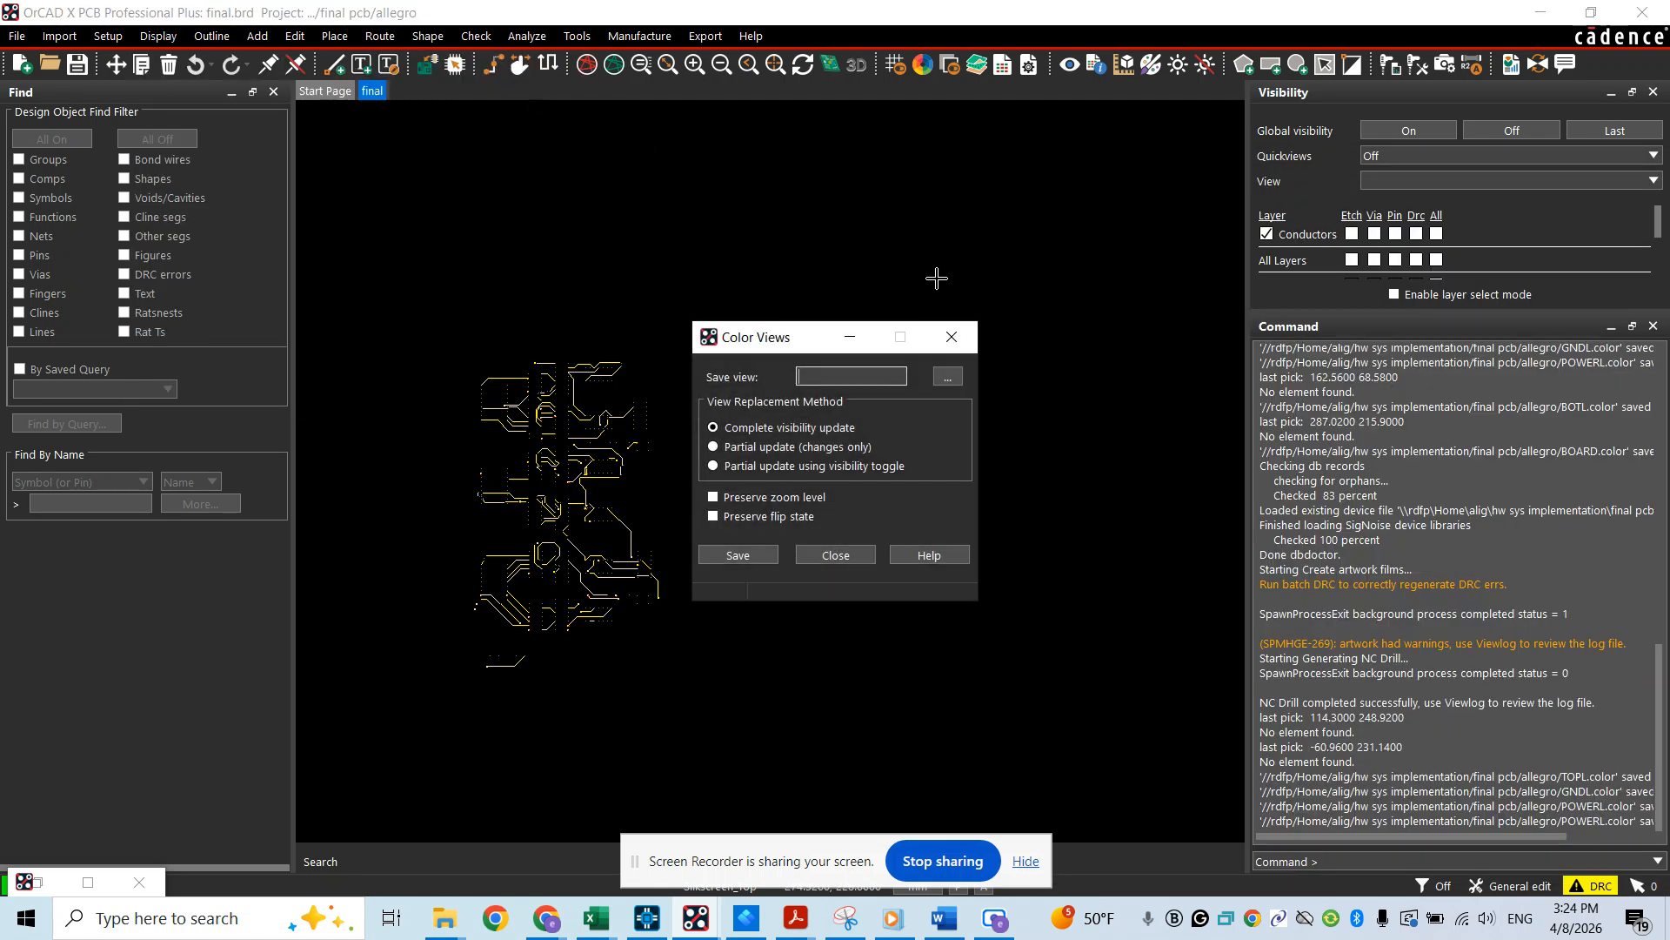
{"action": "type", "text": "BOTTOML"}
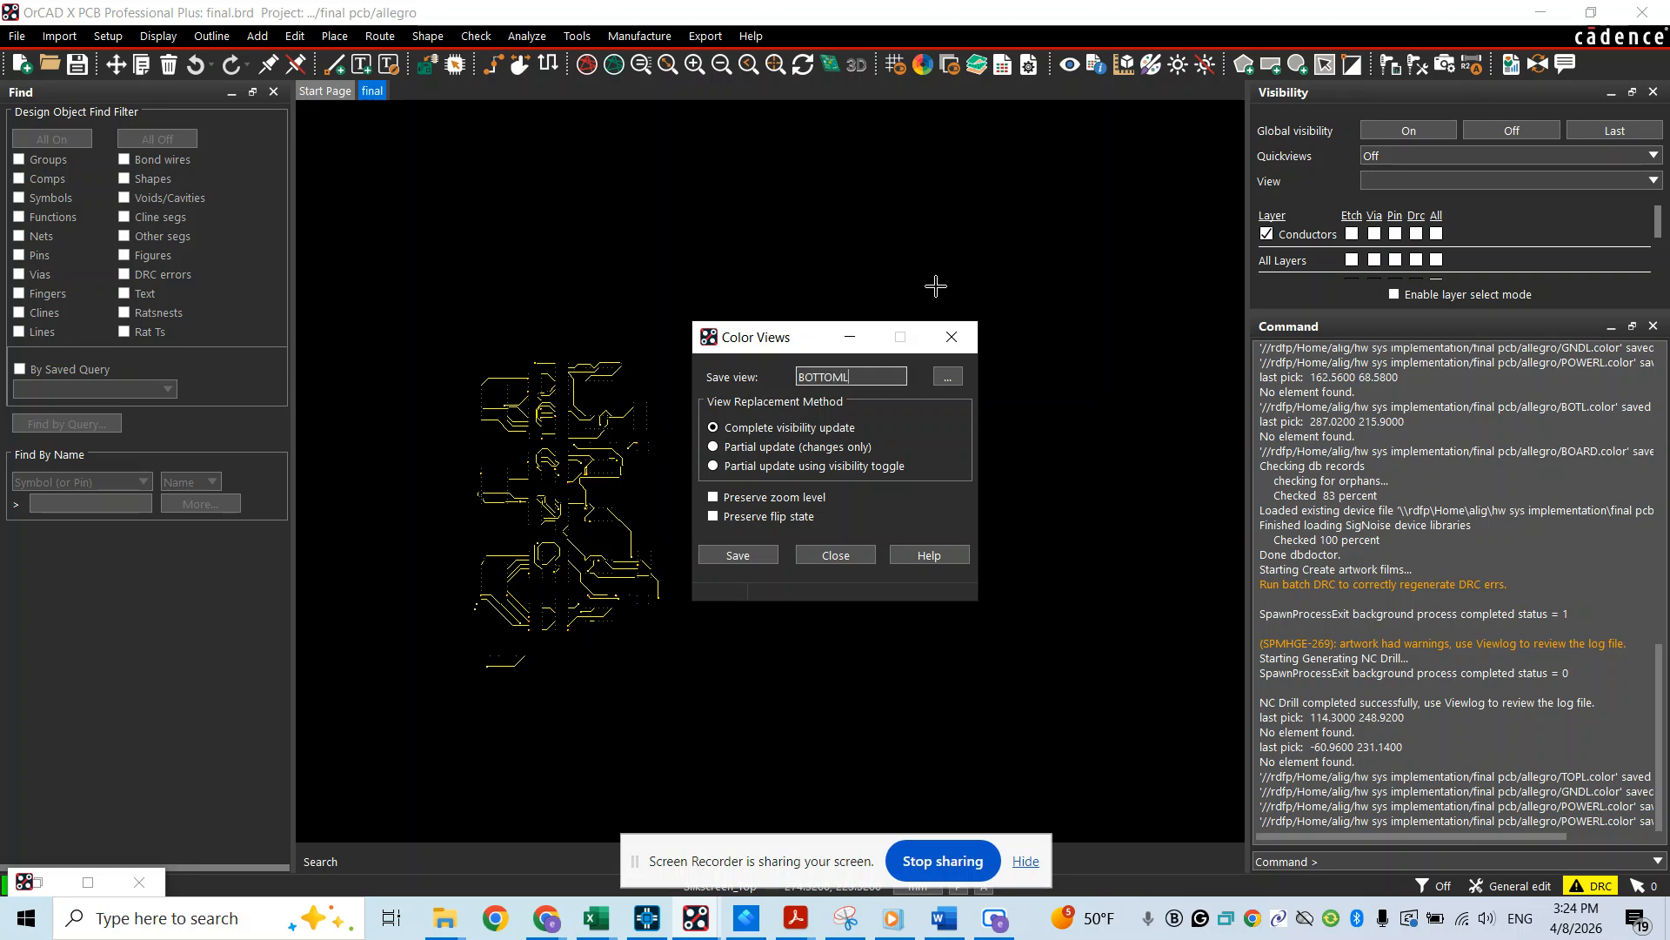
{"action": "key", "text": "BackSpace"}
{"action": "key", "text": "BackSpace"}
{"action": "key", "text": "BackSpace"}
{"action": "key", "text": "Return"}
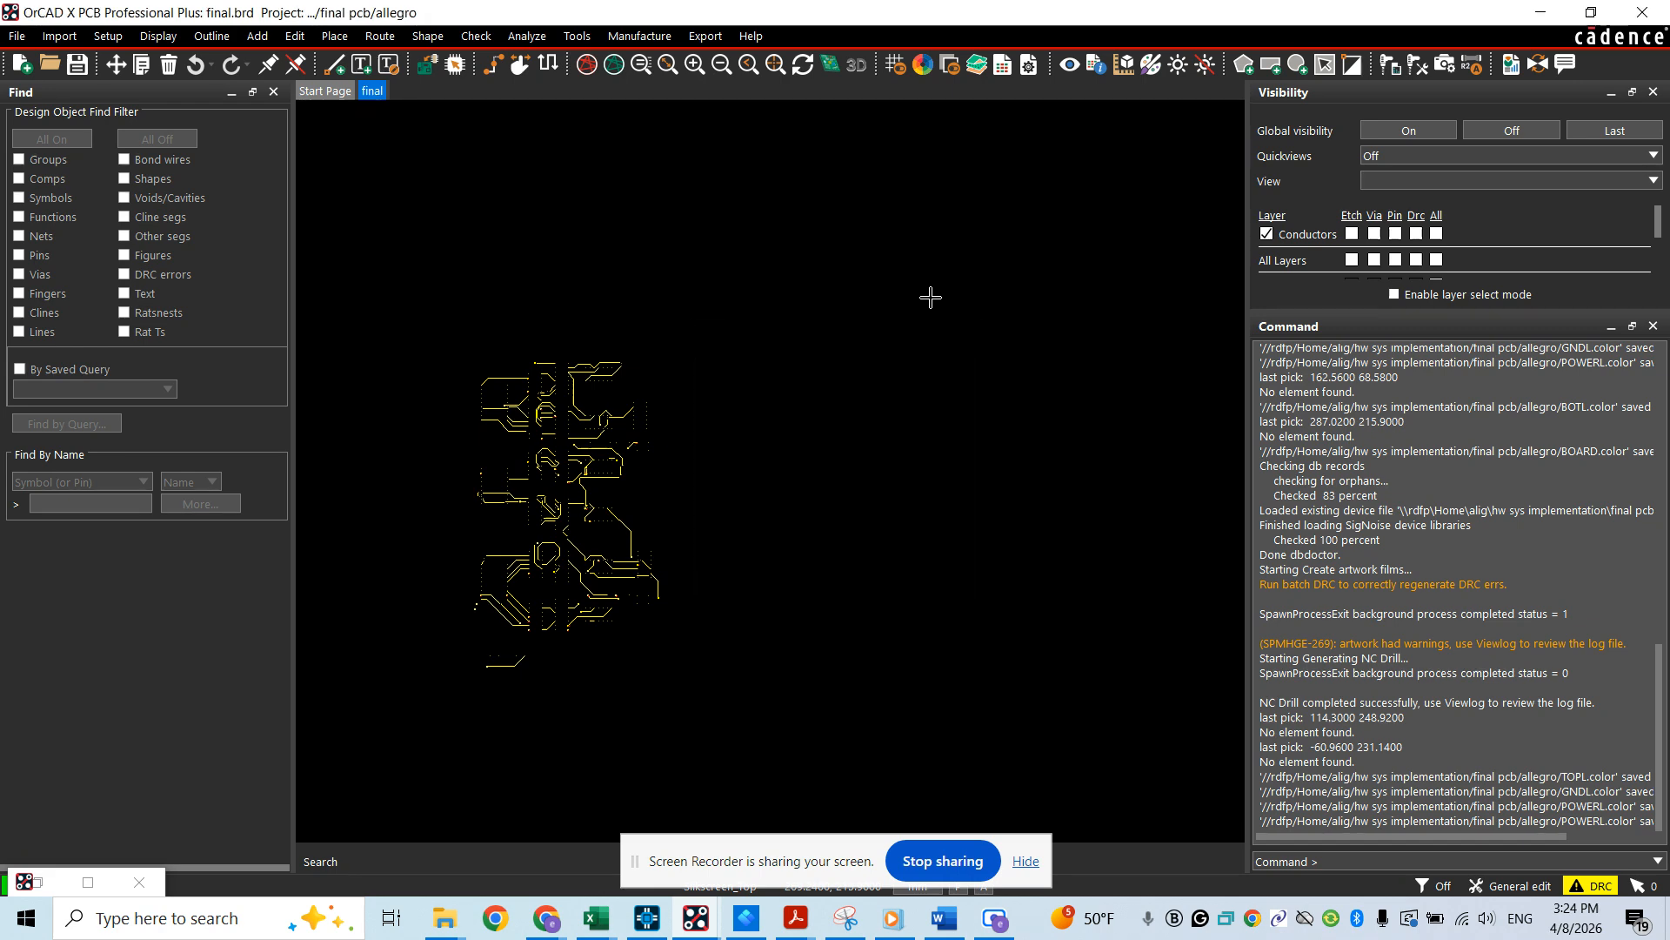
{"action": "left_click", "coordinate": [1369, 177]}
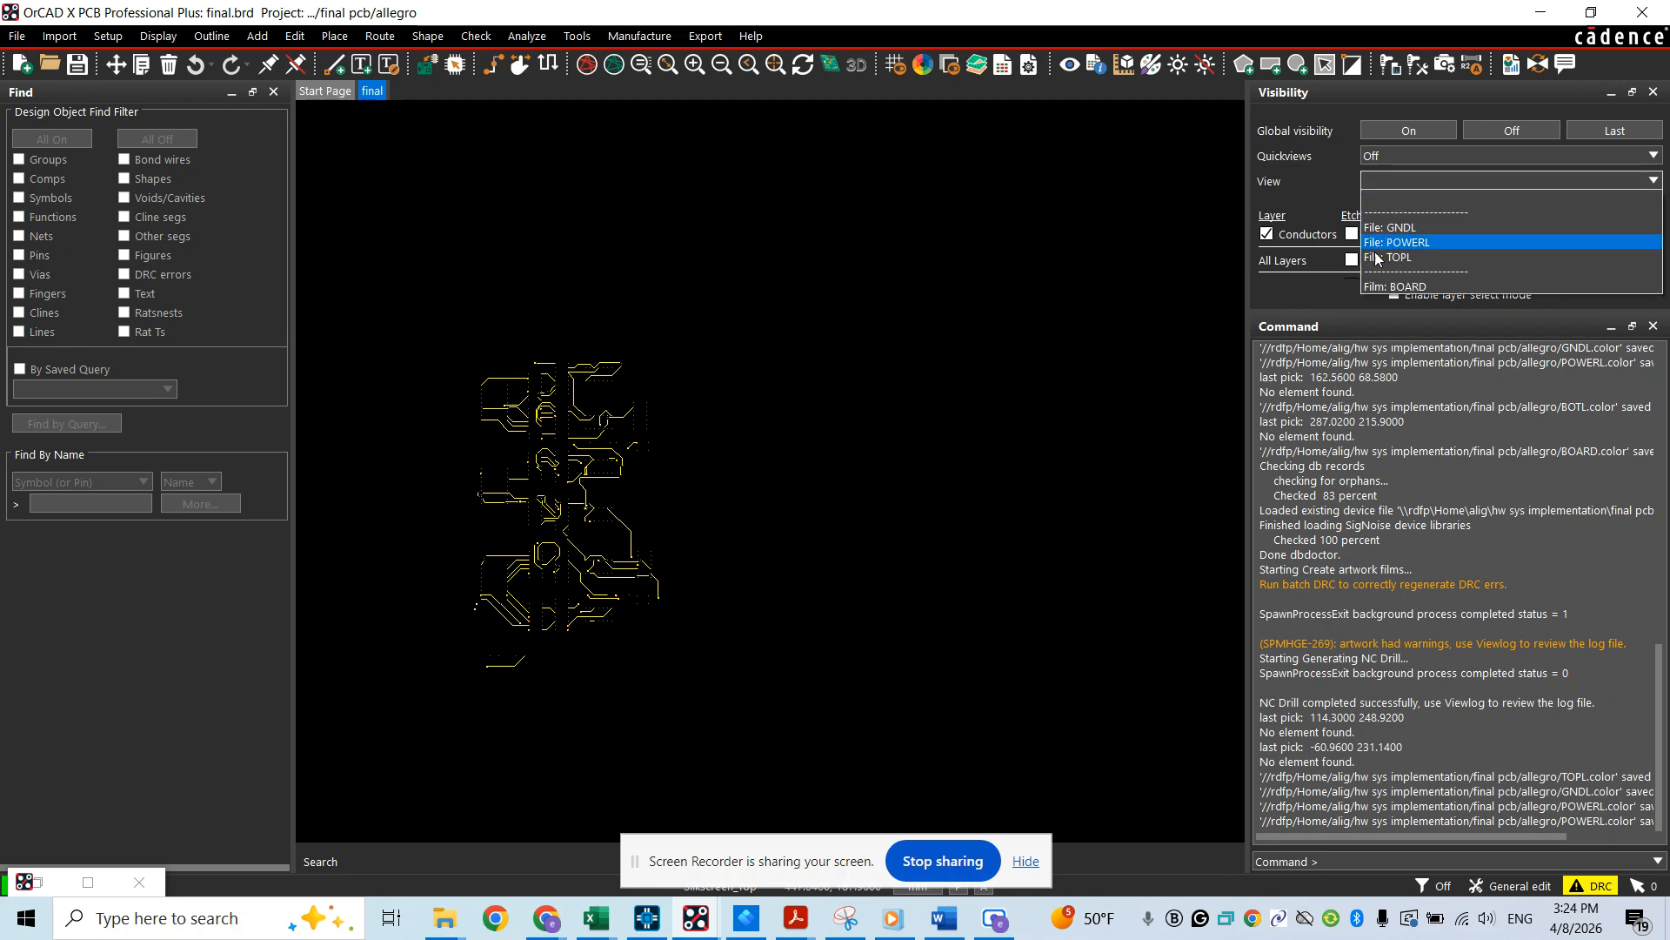
Save the current Bottom layer display as a color view named BOTL
{"action": "left_click", "coordinate": [158, 36]}
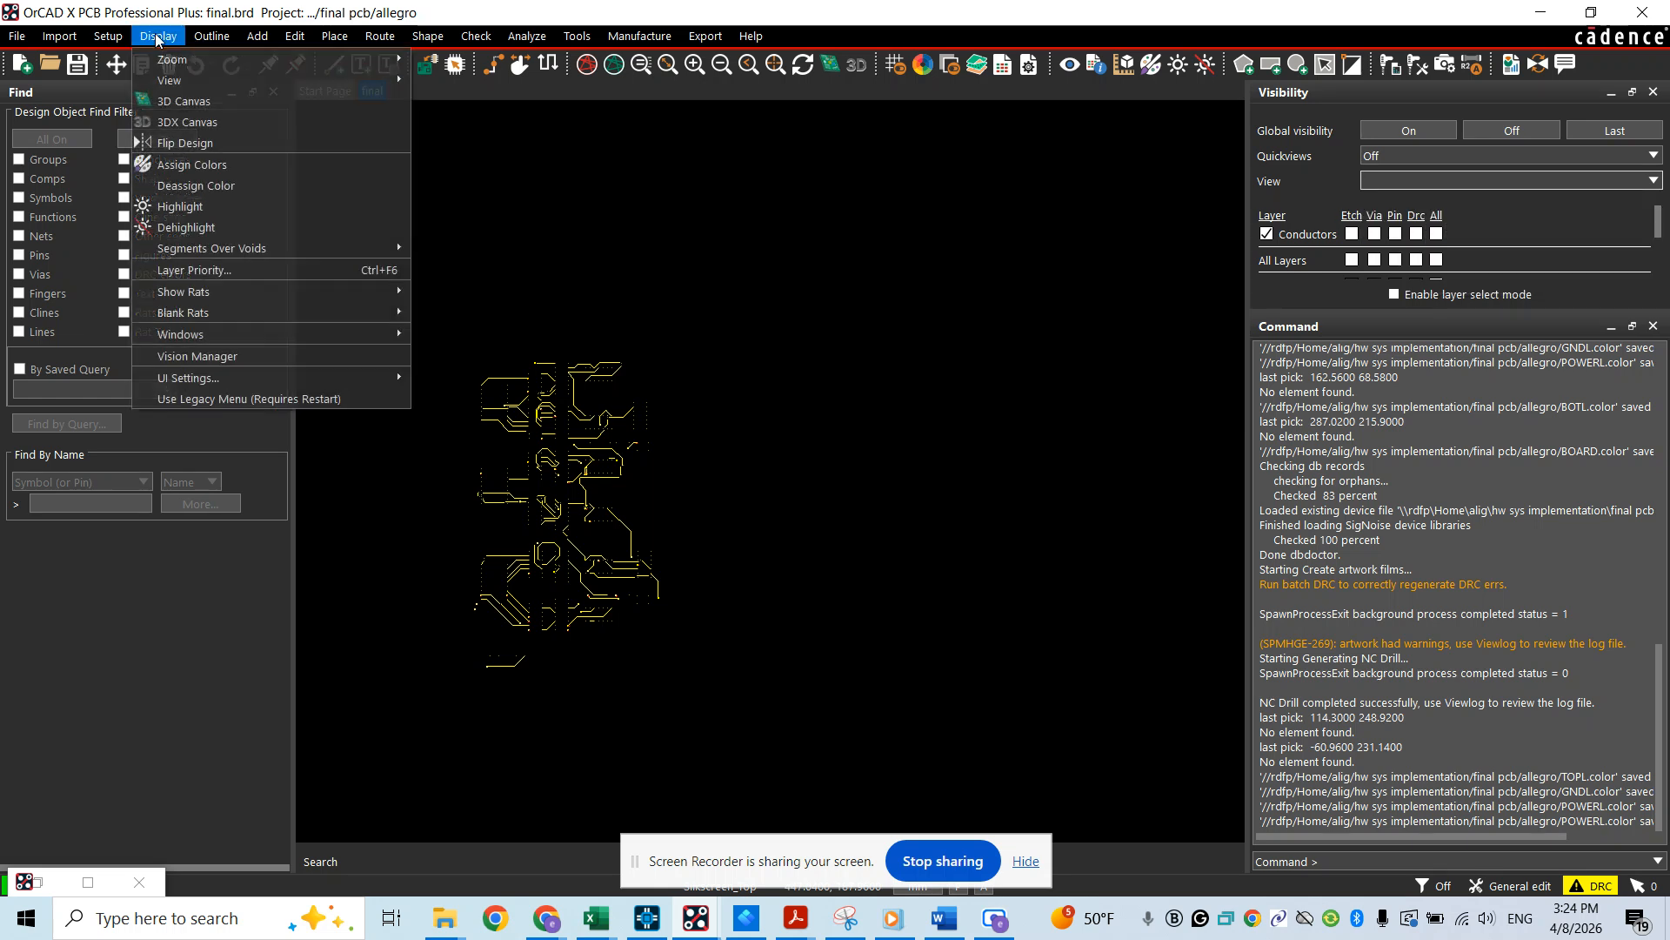
{"action": "mouse_move", "coordinate": [185, 76]}
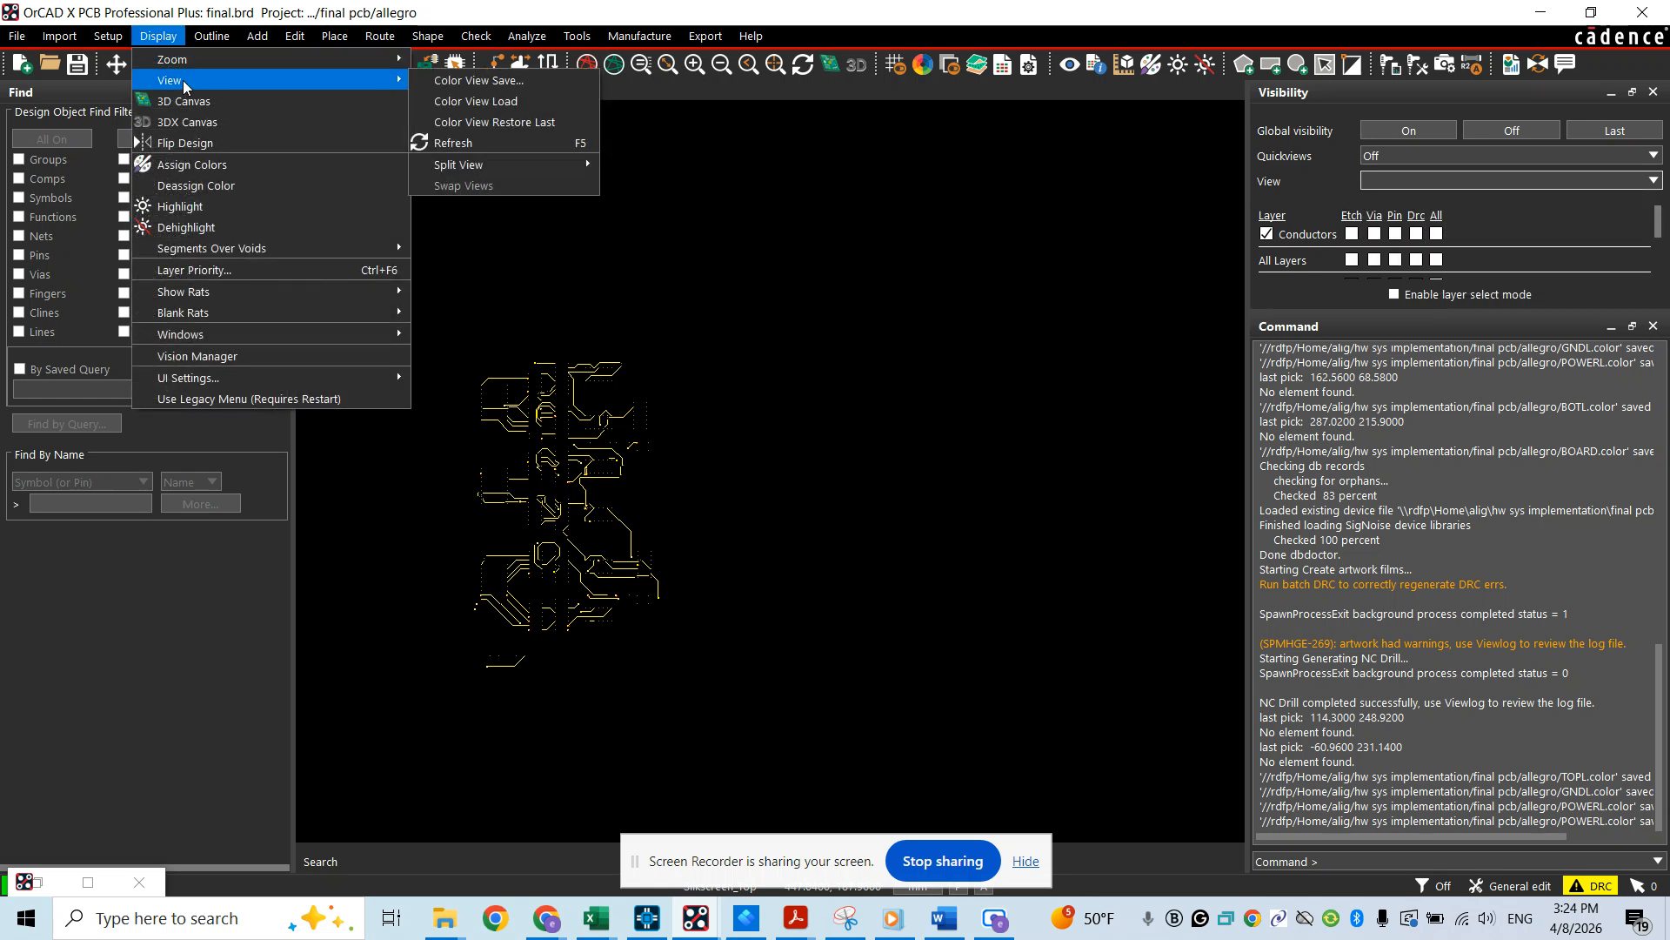
{"action": "left_click", "coordinate": [477, 80]}
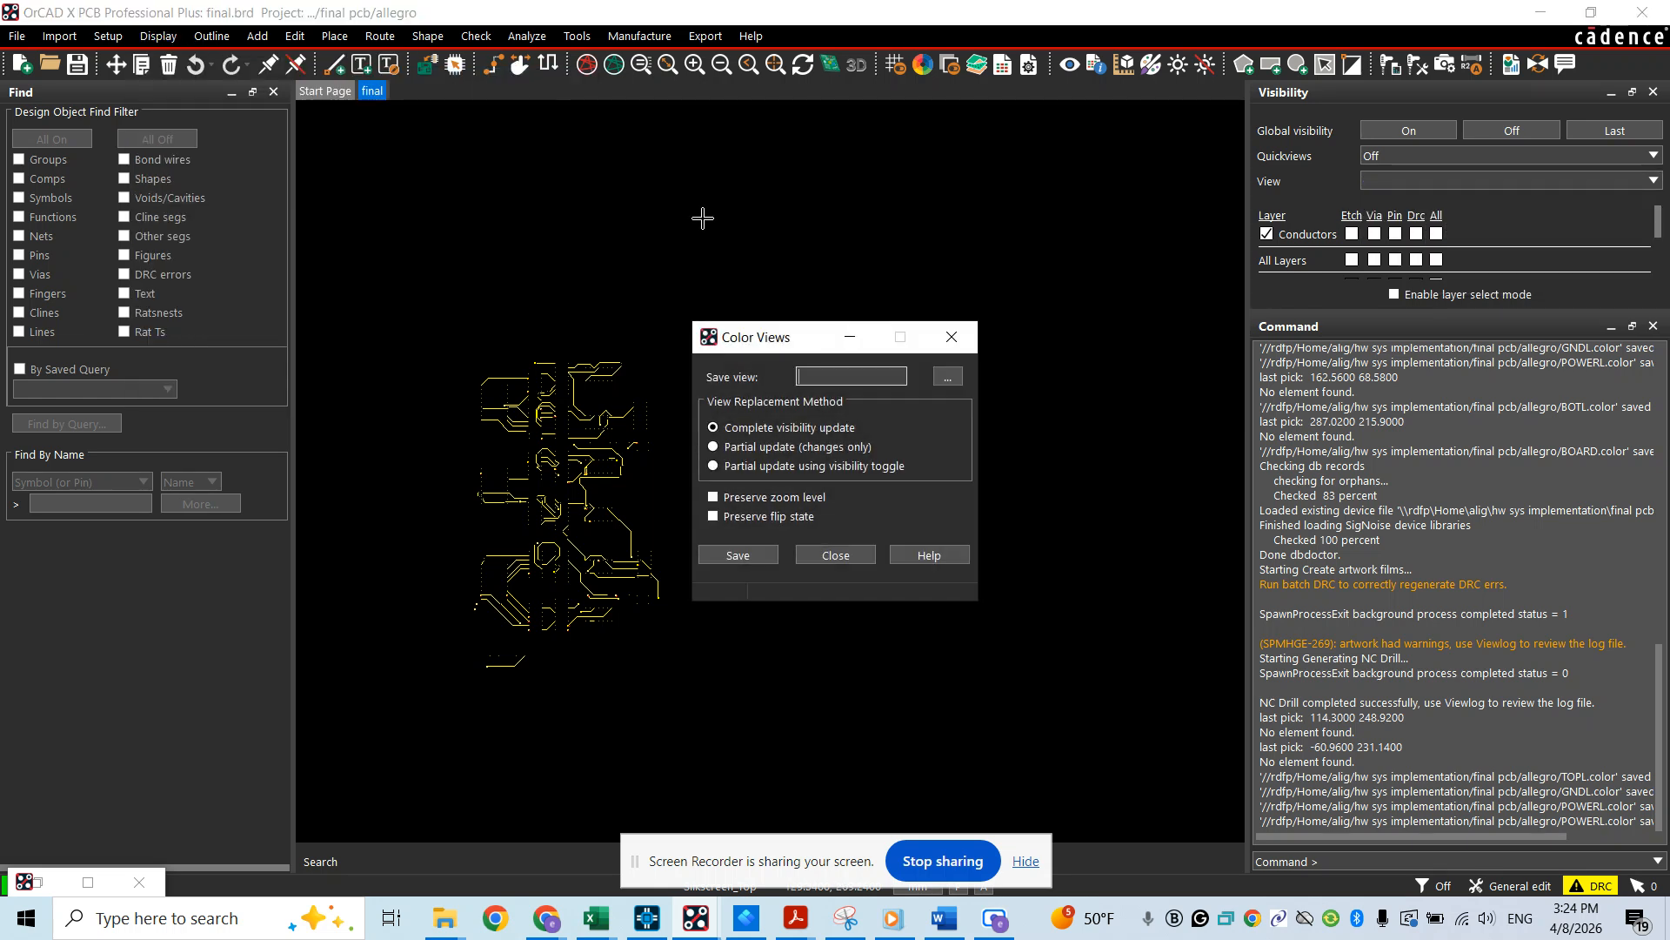
{"action": "type", "text": "BOTL"}
{"action": "left_click", "coordinate": [718, 556]}
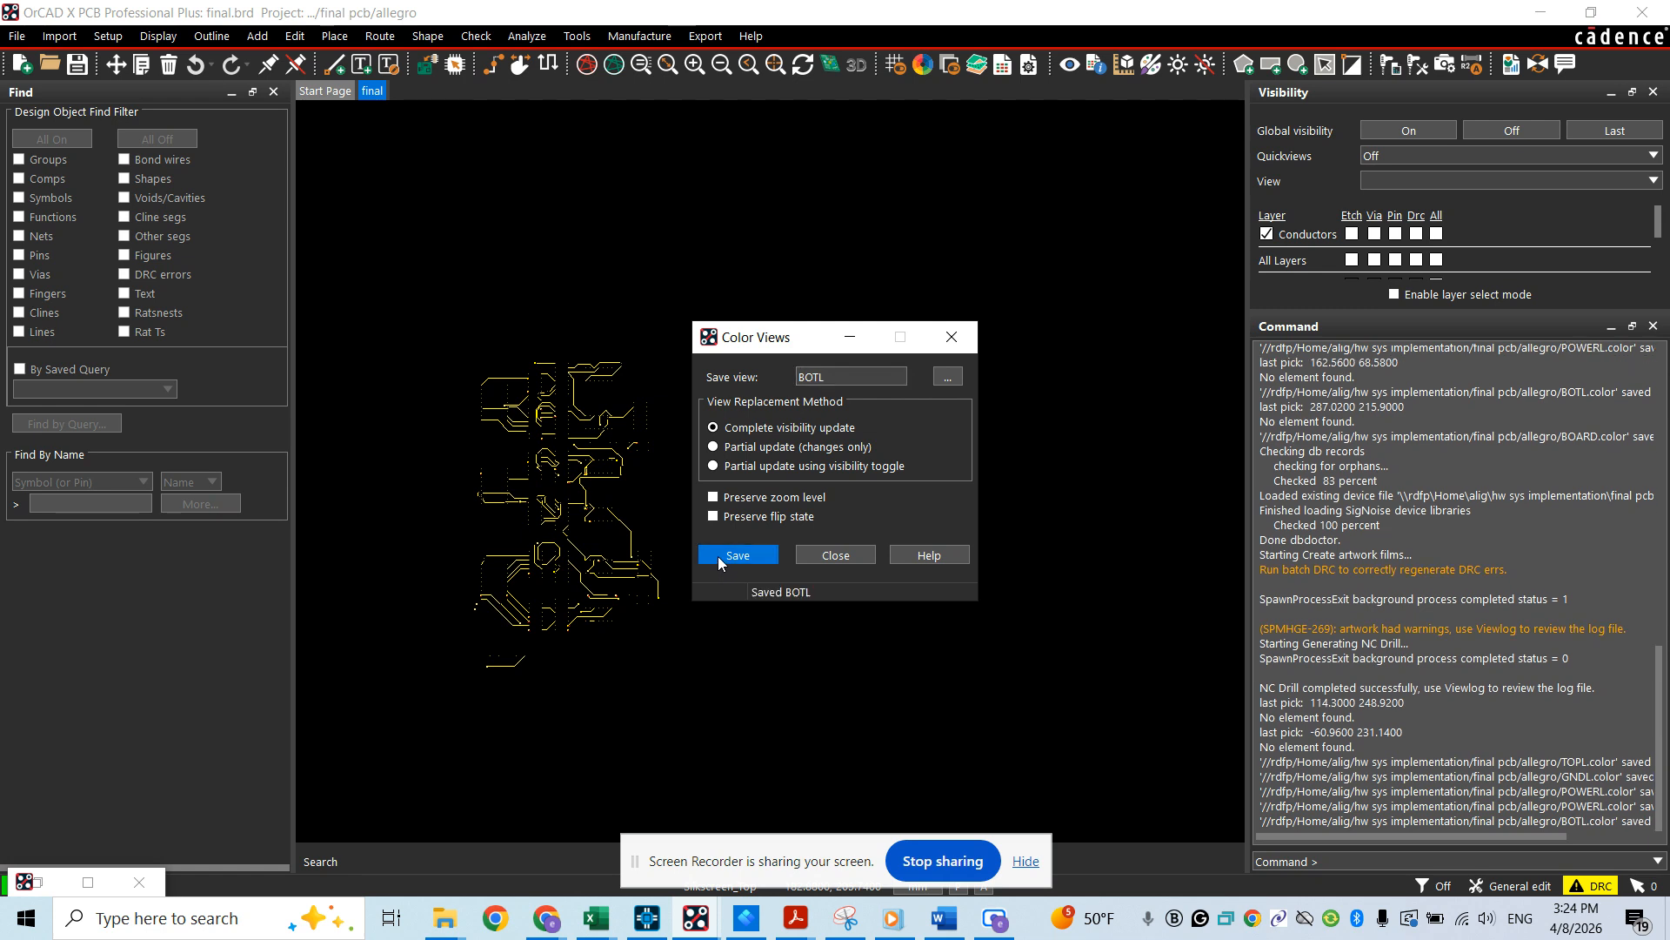
Make the board geometry's Design_Outline visible and hide all object types on the Bottom layer
{"action": "left_click", "coordinate": [814, 557]}
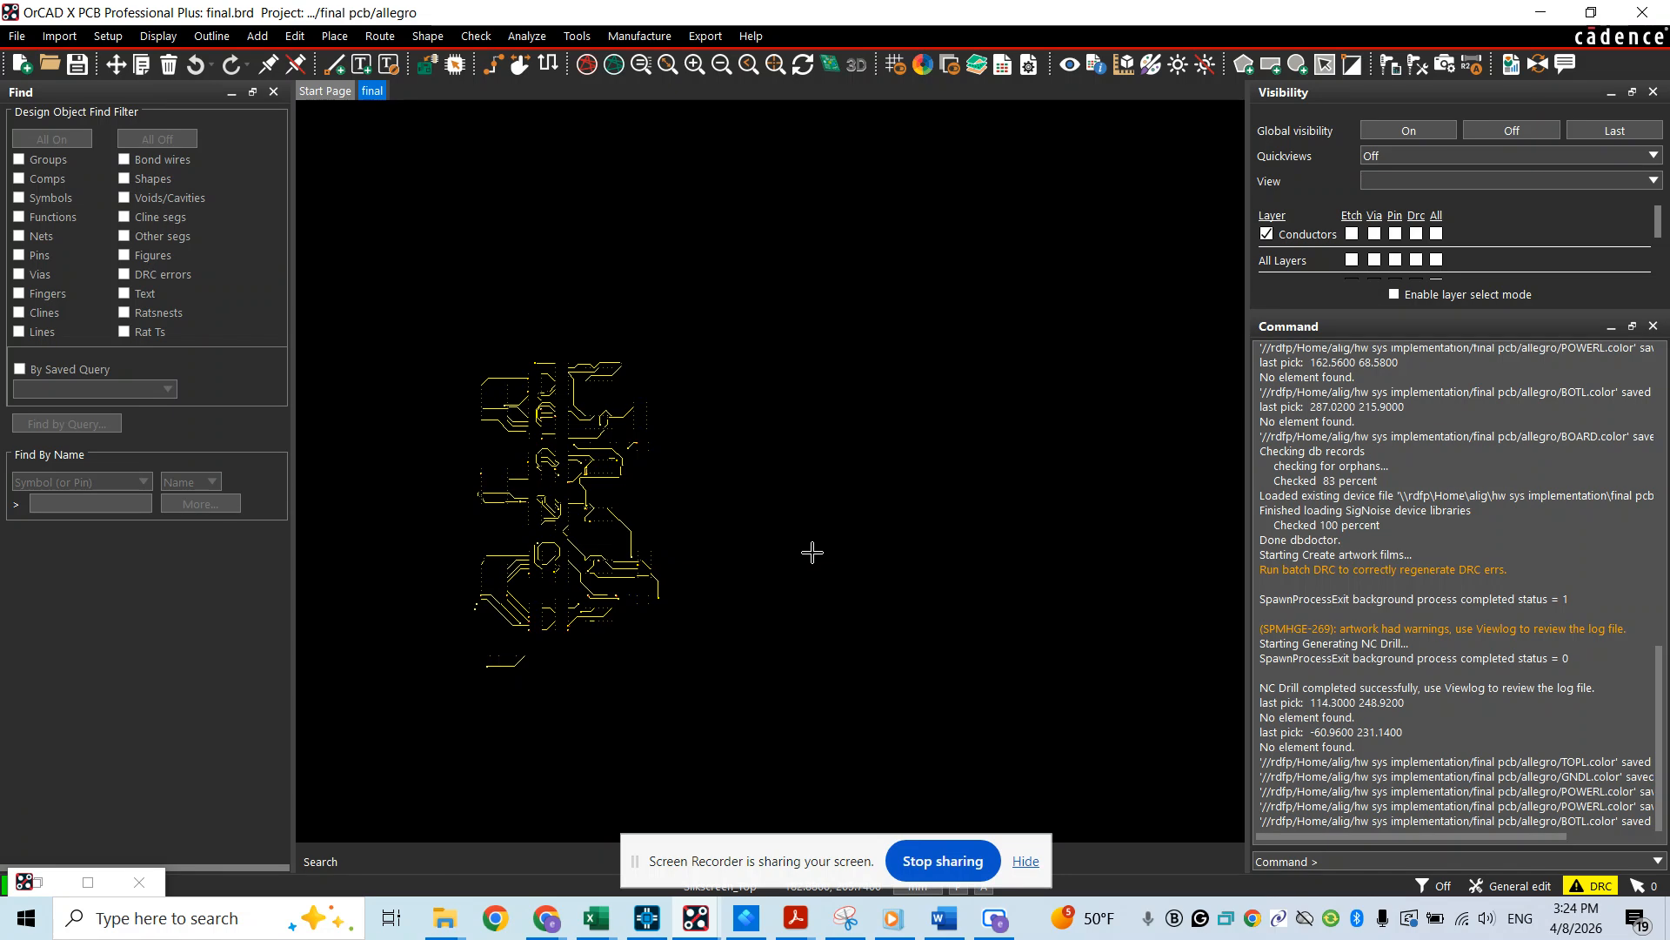
{"action": "left_click", "coordinate": [1373, 181]}
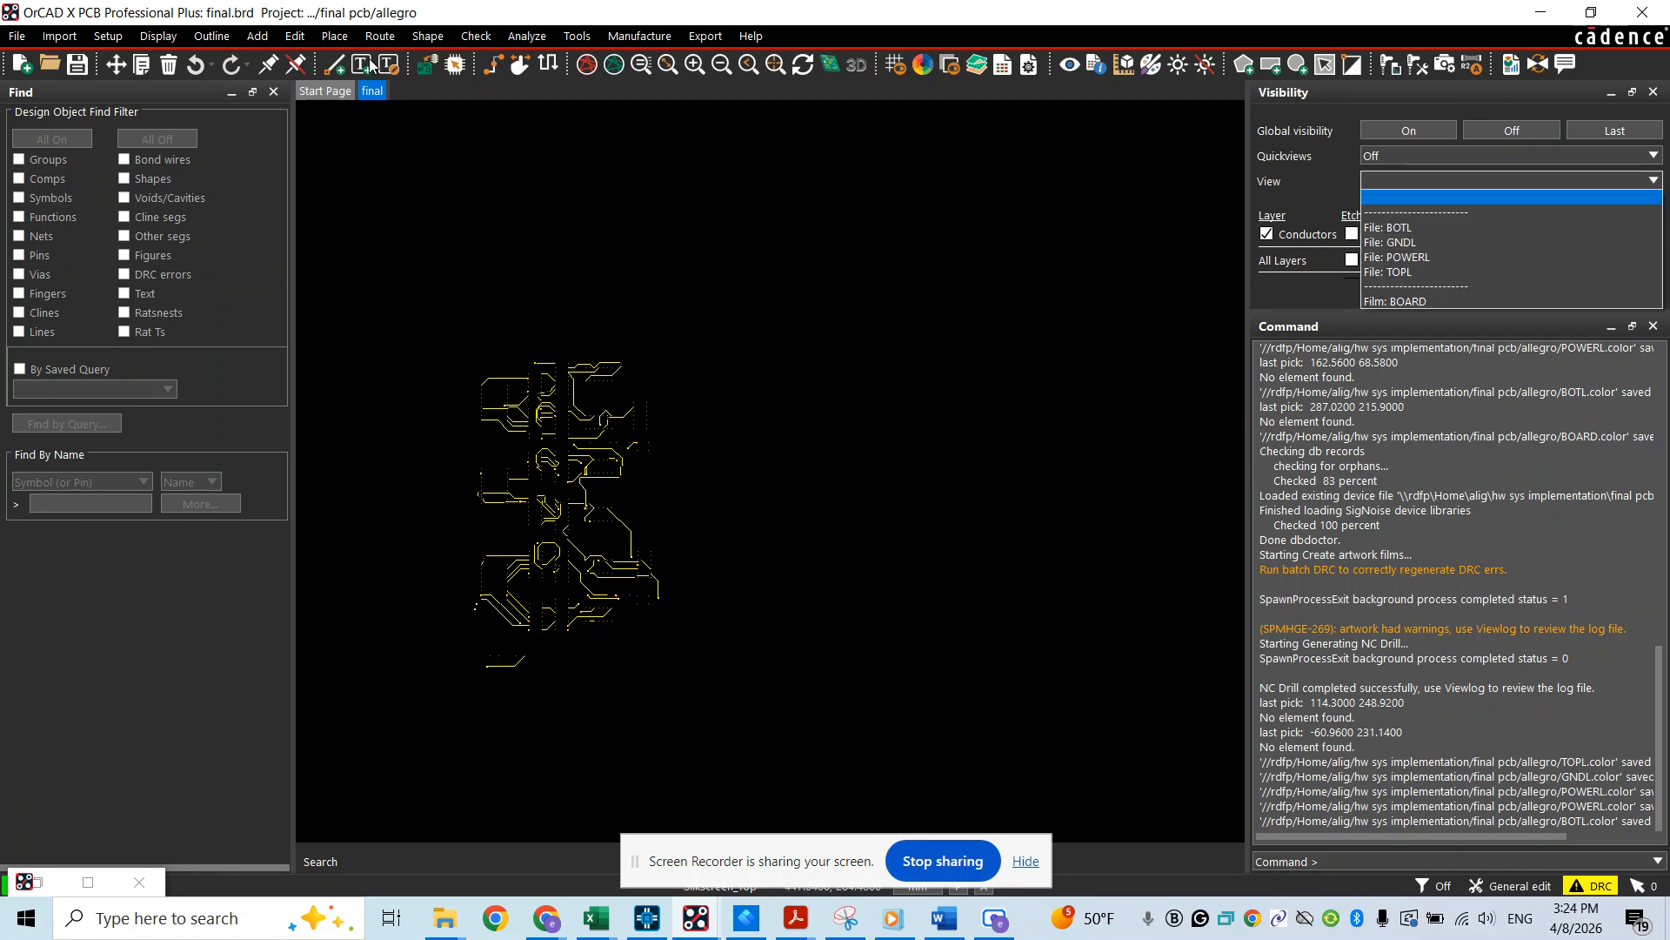
{"action": "left_click", "coordinate": [925, 66]}
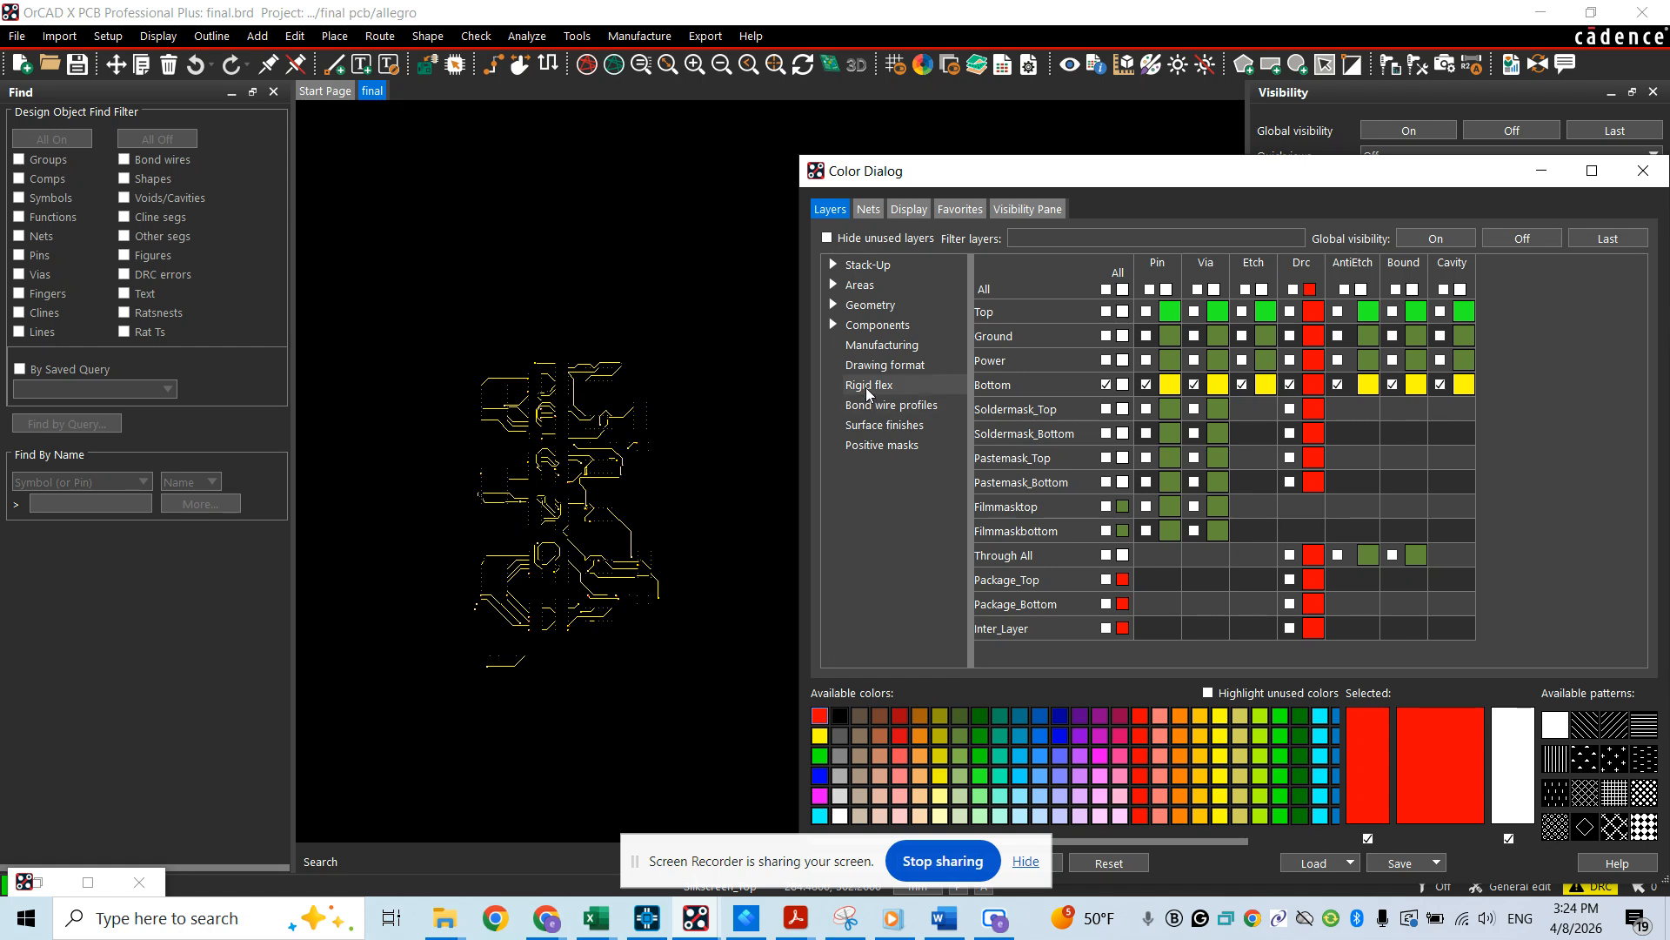
{"action": "left_click", "coordinate": [833, 307]}
{"action": "left_click", "coordinate": [908, 325]}
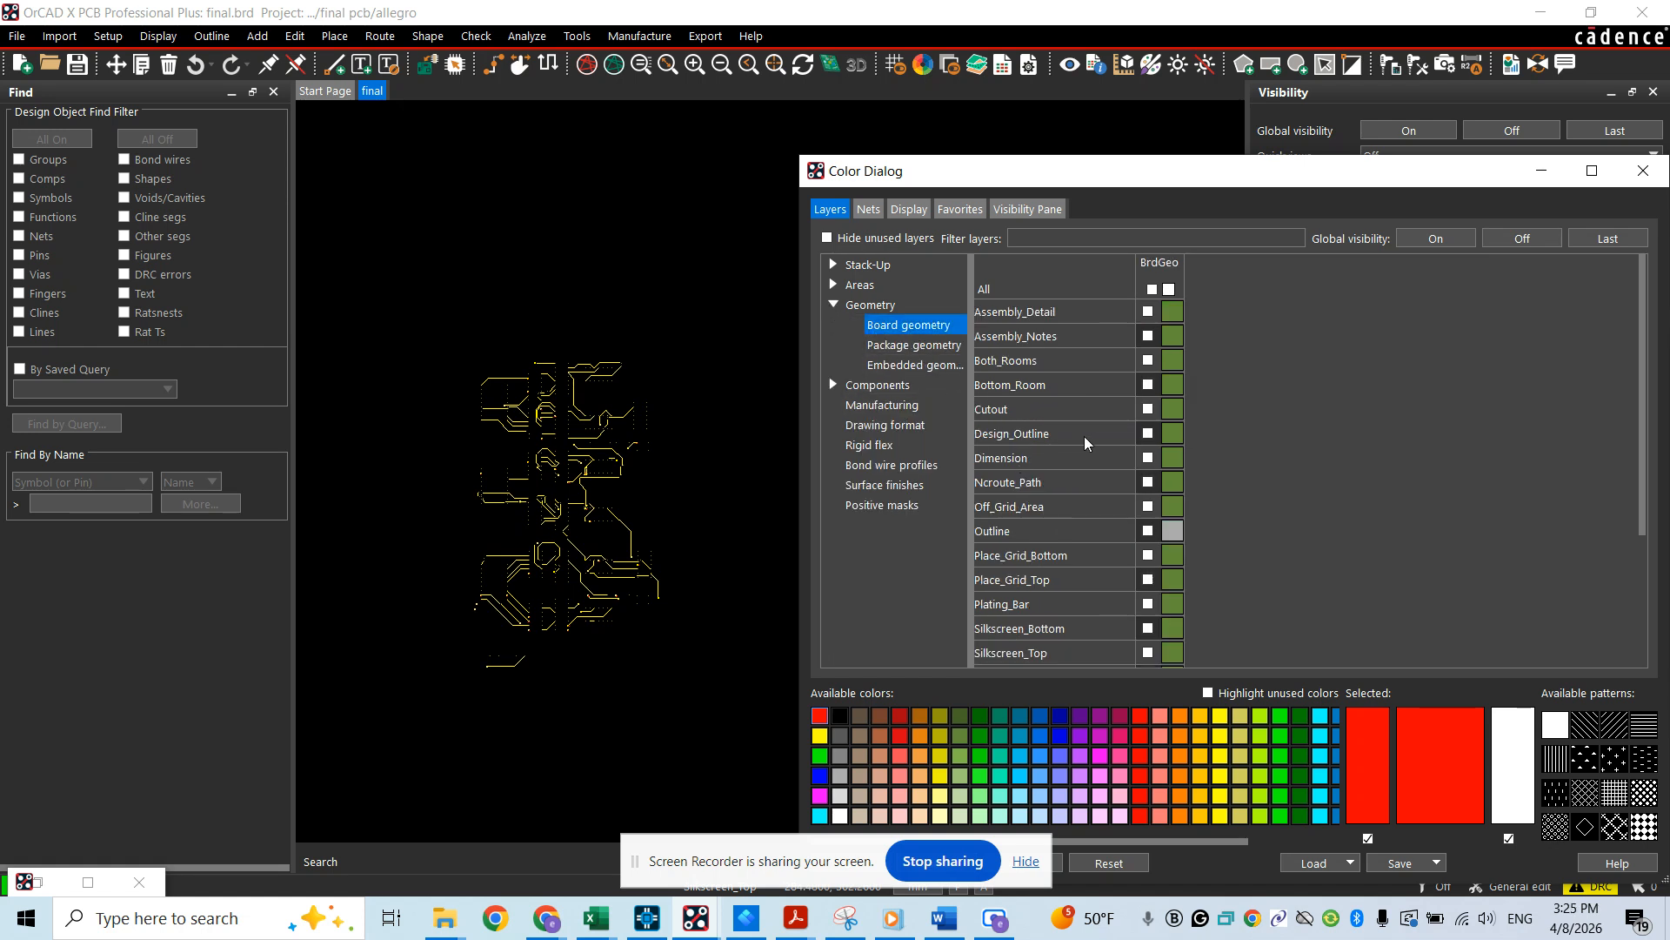
{"action": "left_click", "coordinate": [1147, 433]}
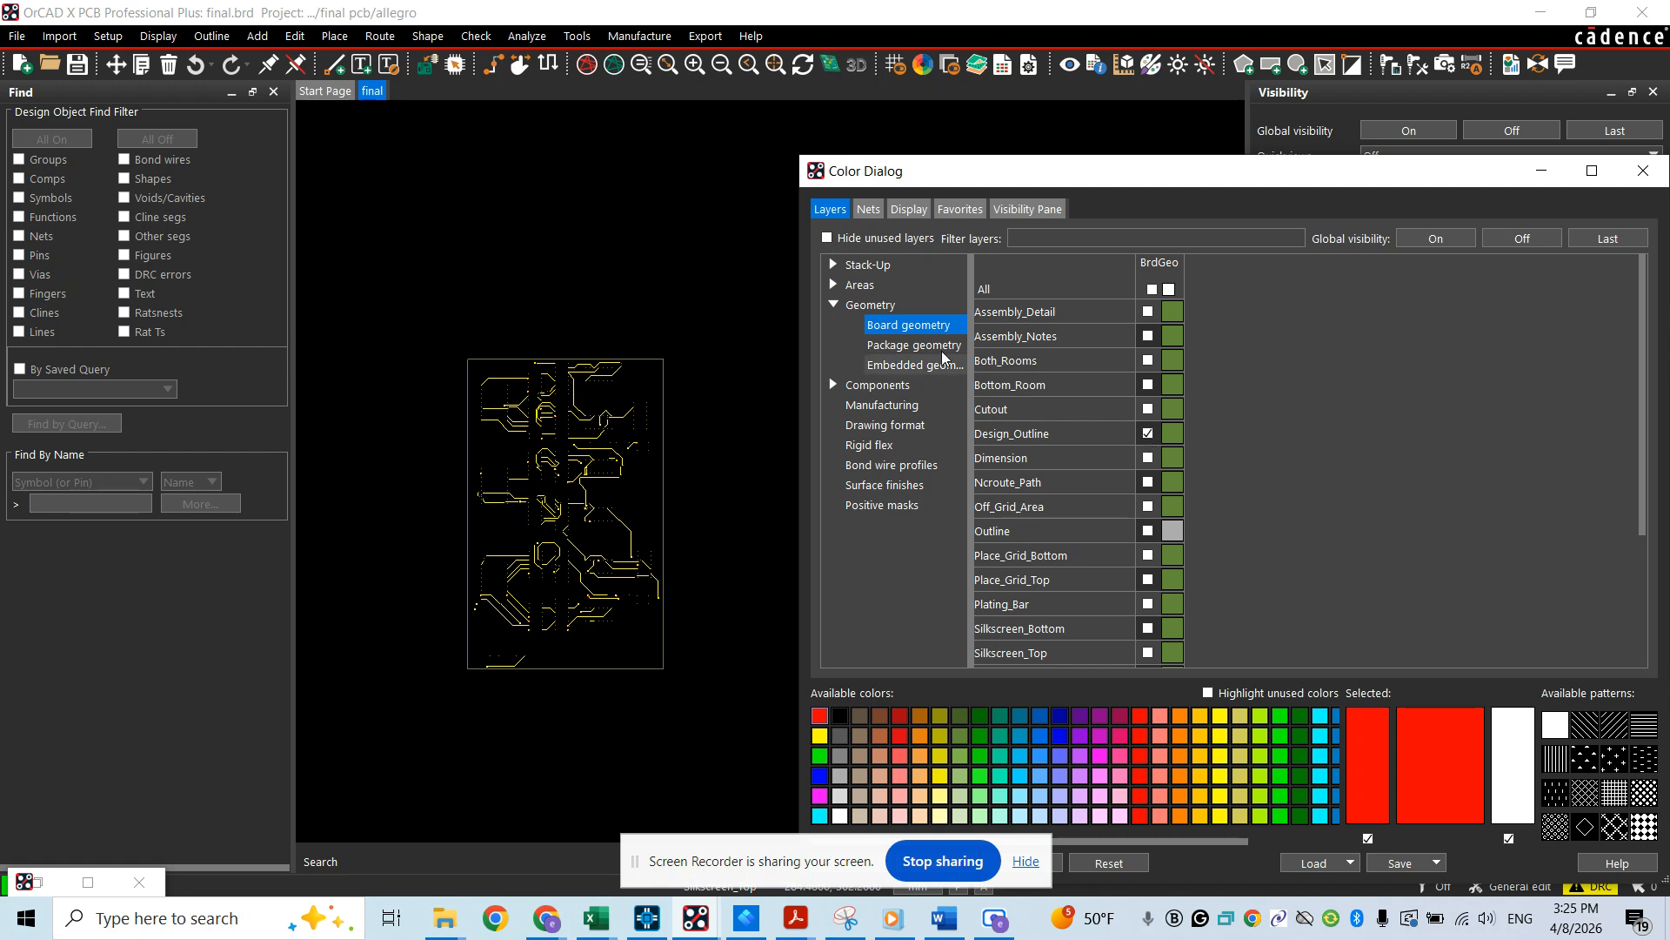
{"action": "left_click", "coordinate": [914, 266]}
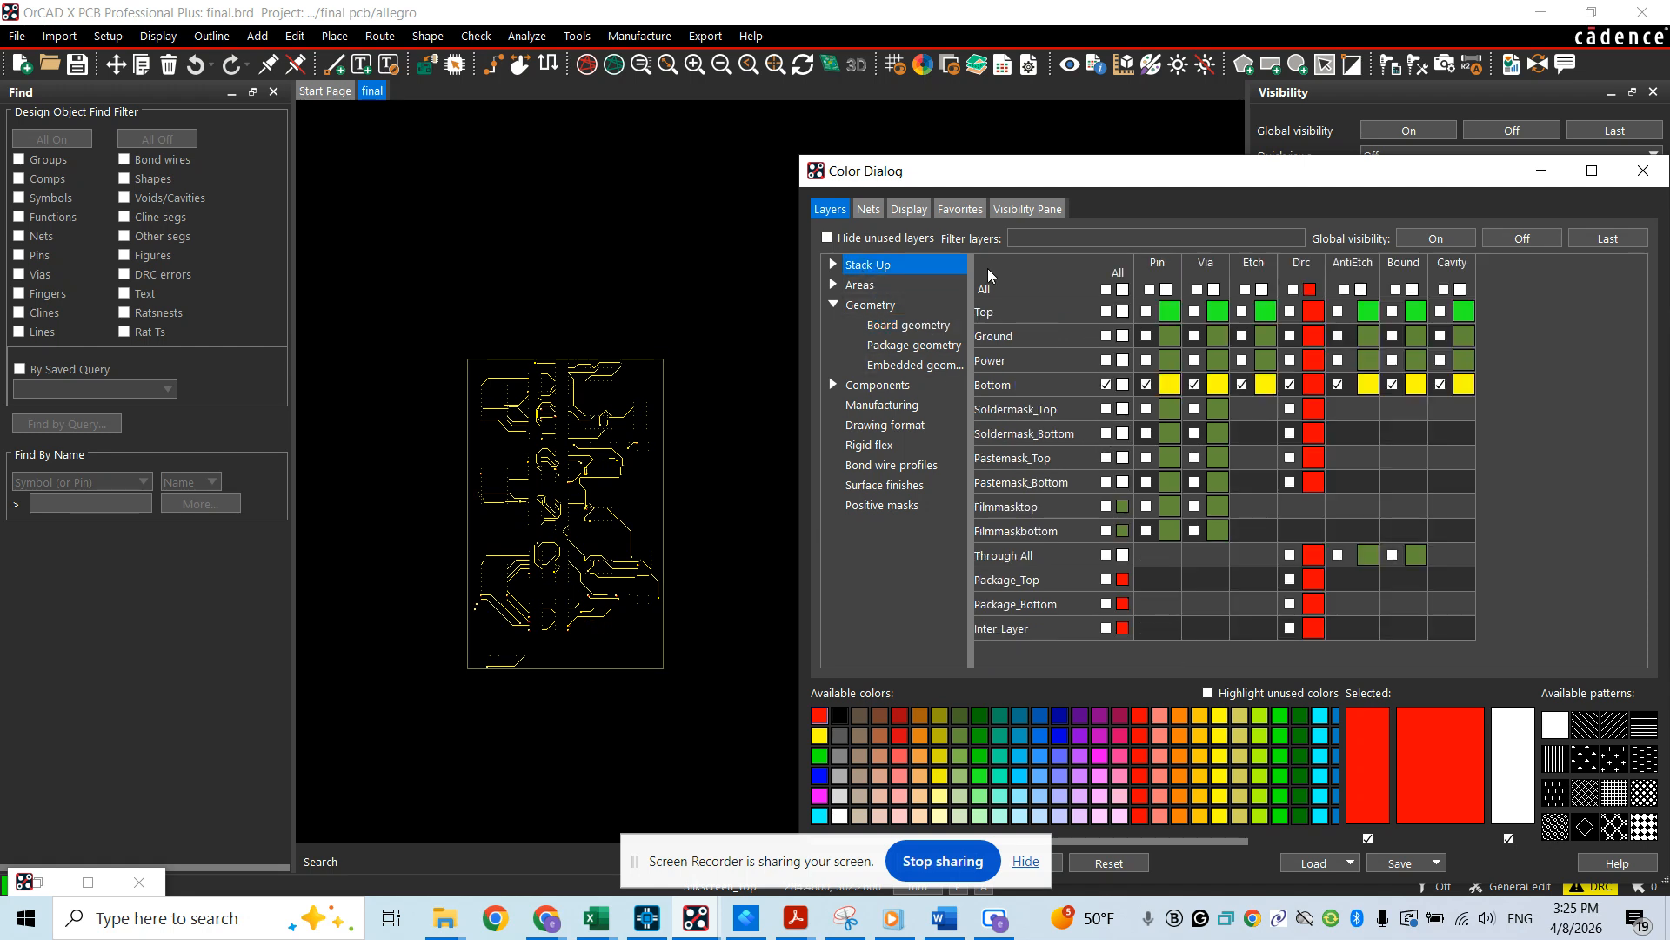
{"action": "left_click", "coordinate": [1105, 385]}
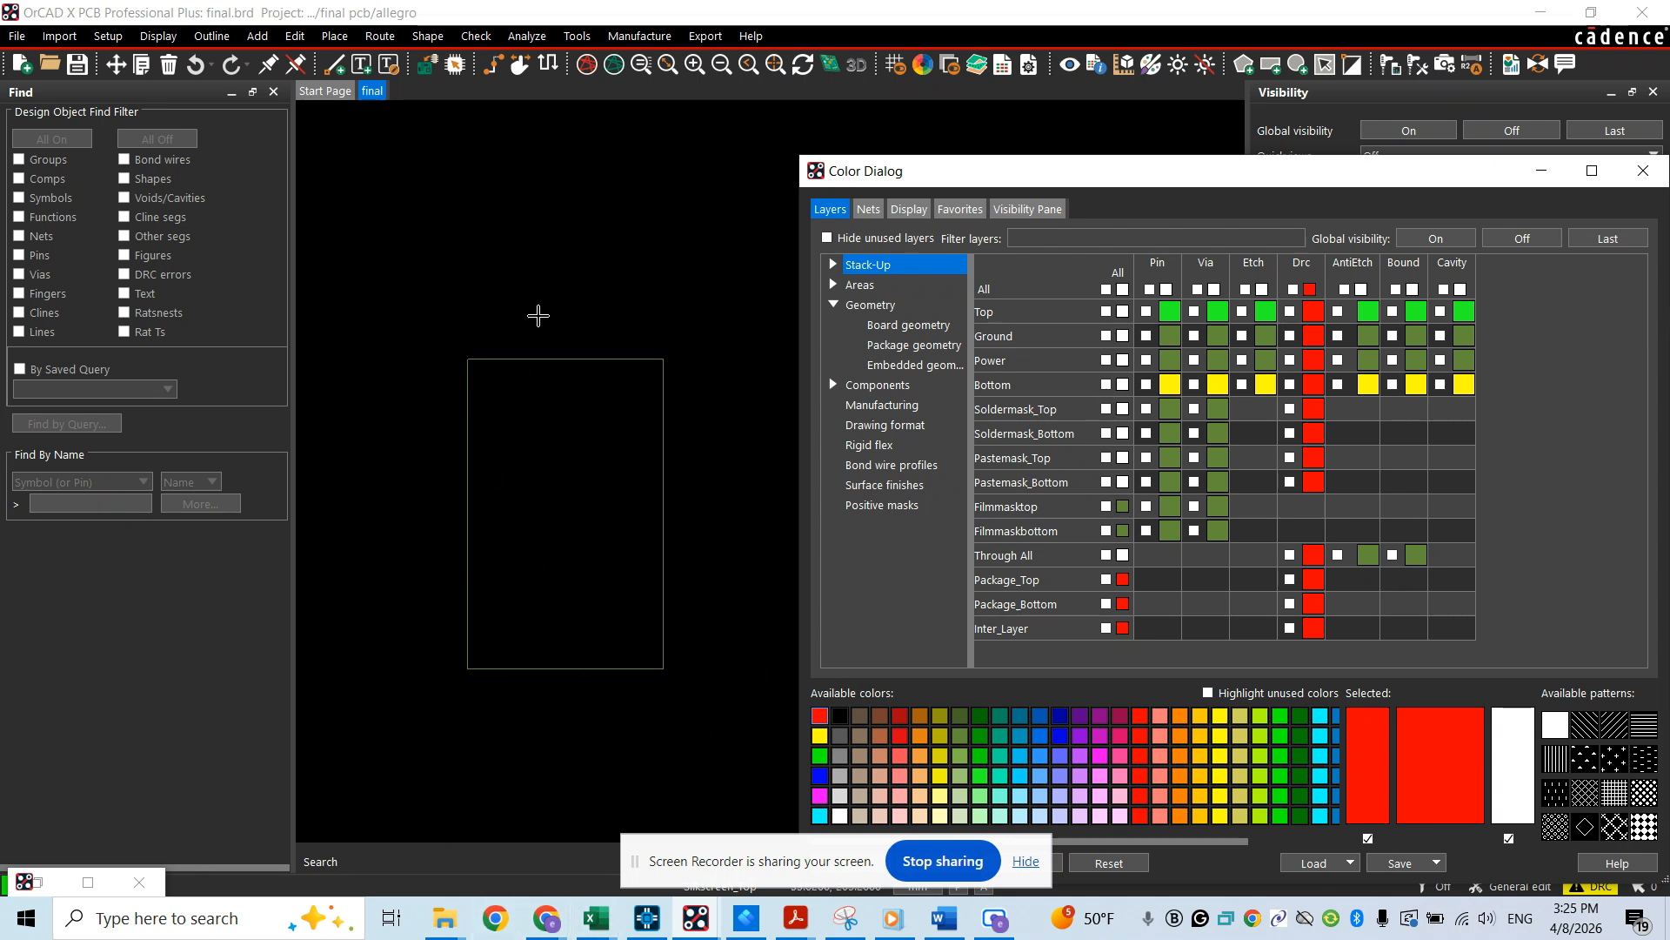
Save the current board outline display as a color view named BOARD
{"action": "left_click", "coordinate": [349, 230]}
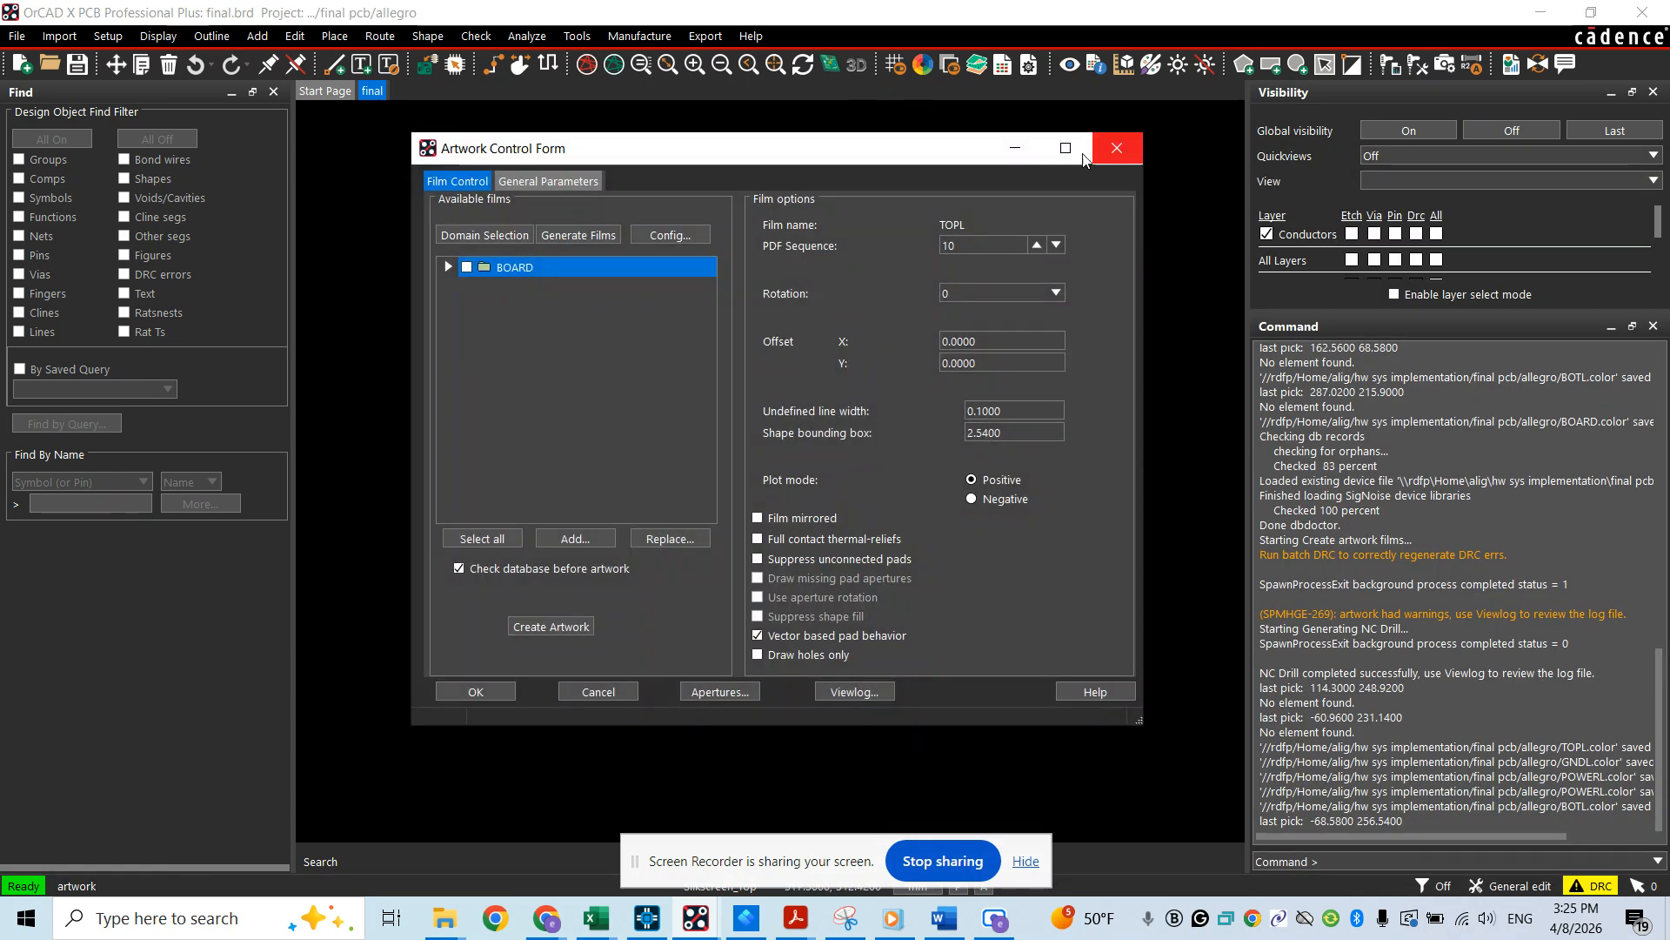
{"action": "left_click", "coordinate": [1015, 147]}
{"action": "left_click", "coordinate": [165, 36]}
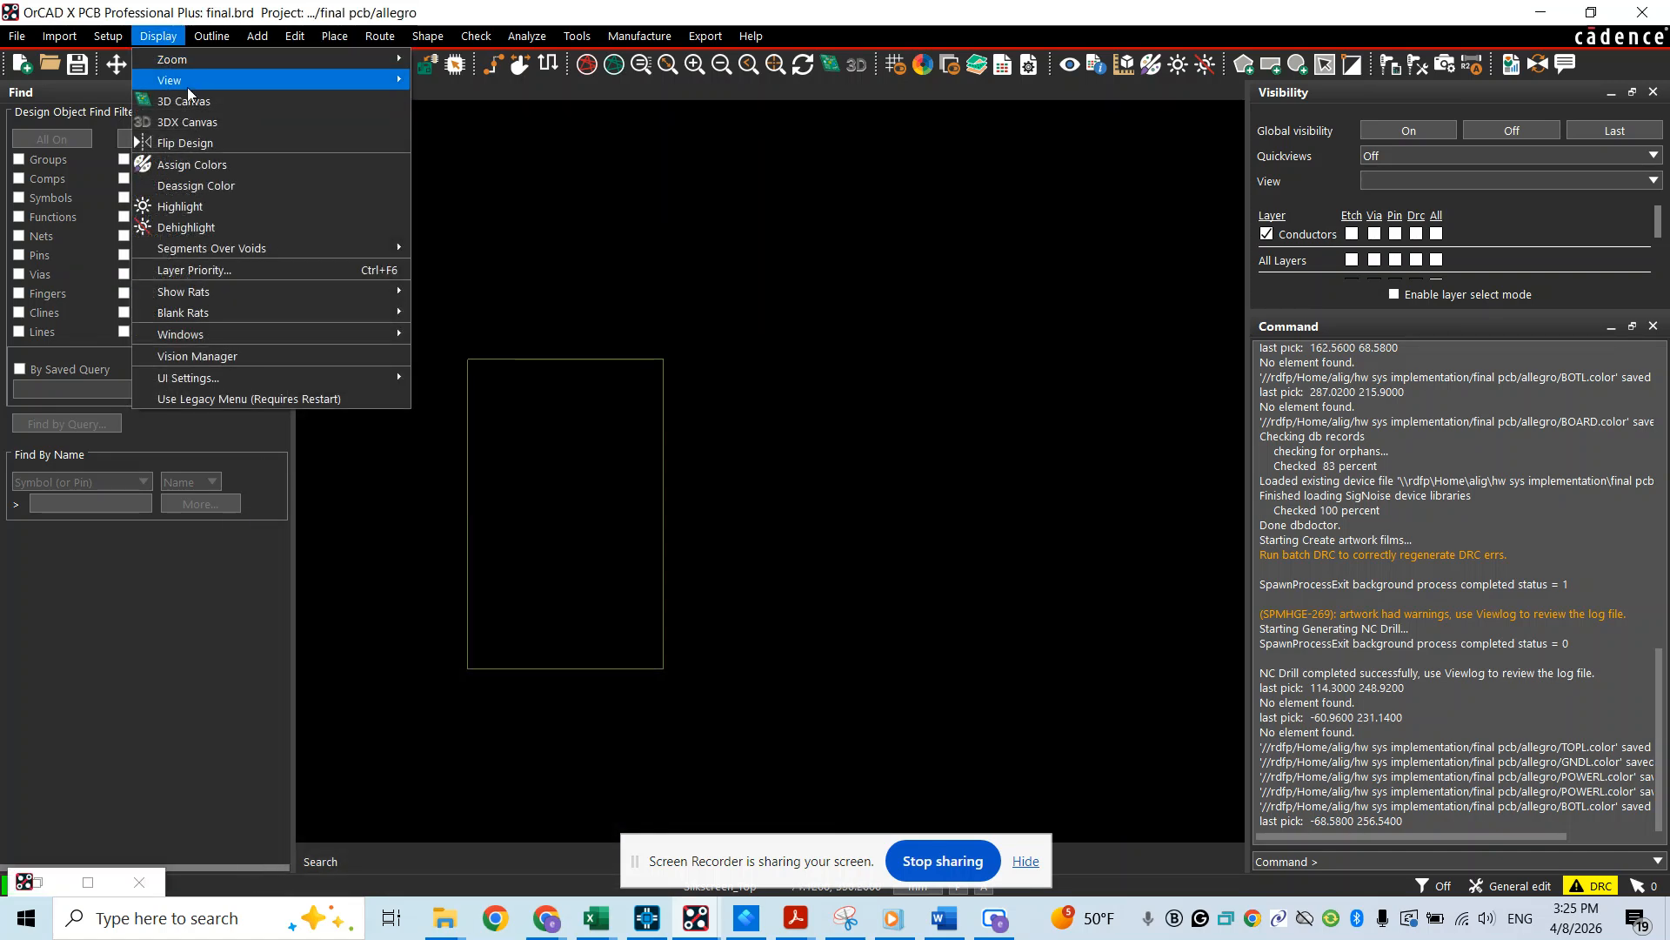
{"action": "mouse_move", "coordinate": [187, 87]}
{"action": "left_click", "coordinate": [501, 80]}
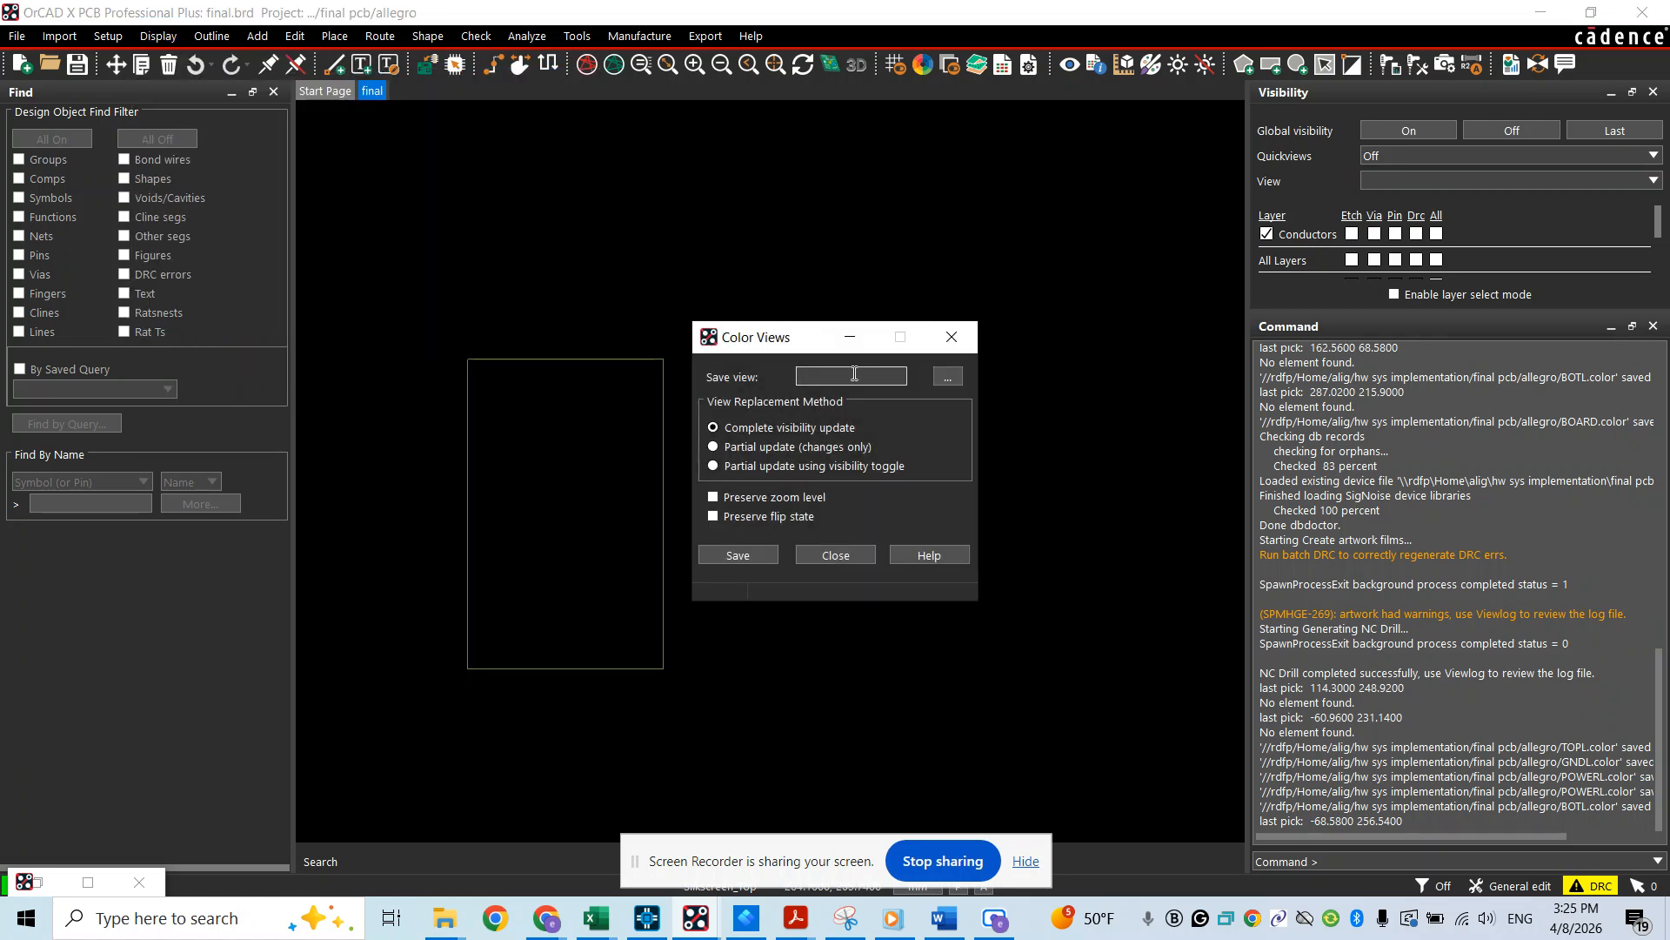
{"action": "type", "text": "BOARD"}
{"action": "left_click", "coordinate": [754, 555]}
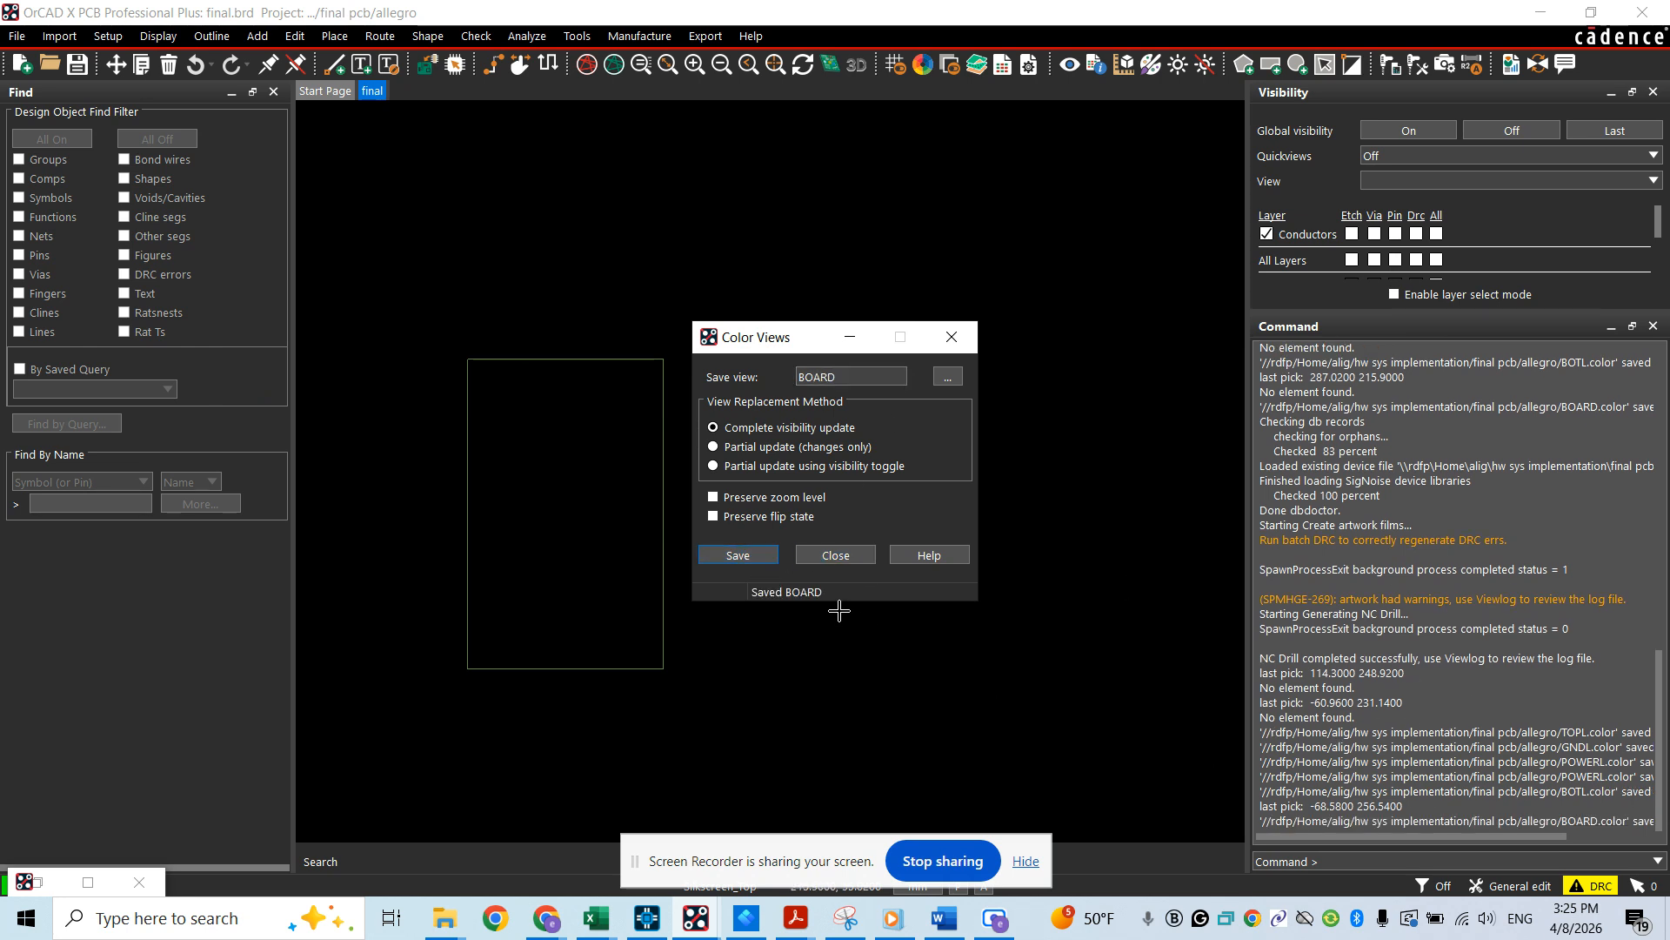
{"action": "left_click", "coordinate": [836, 557]}
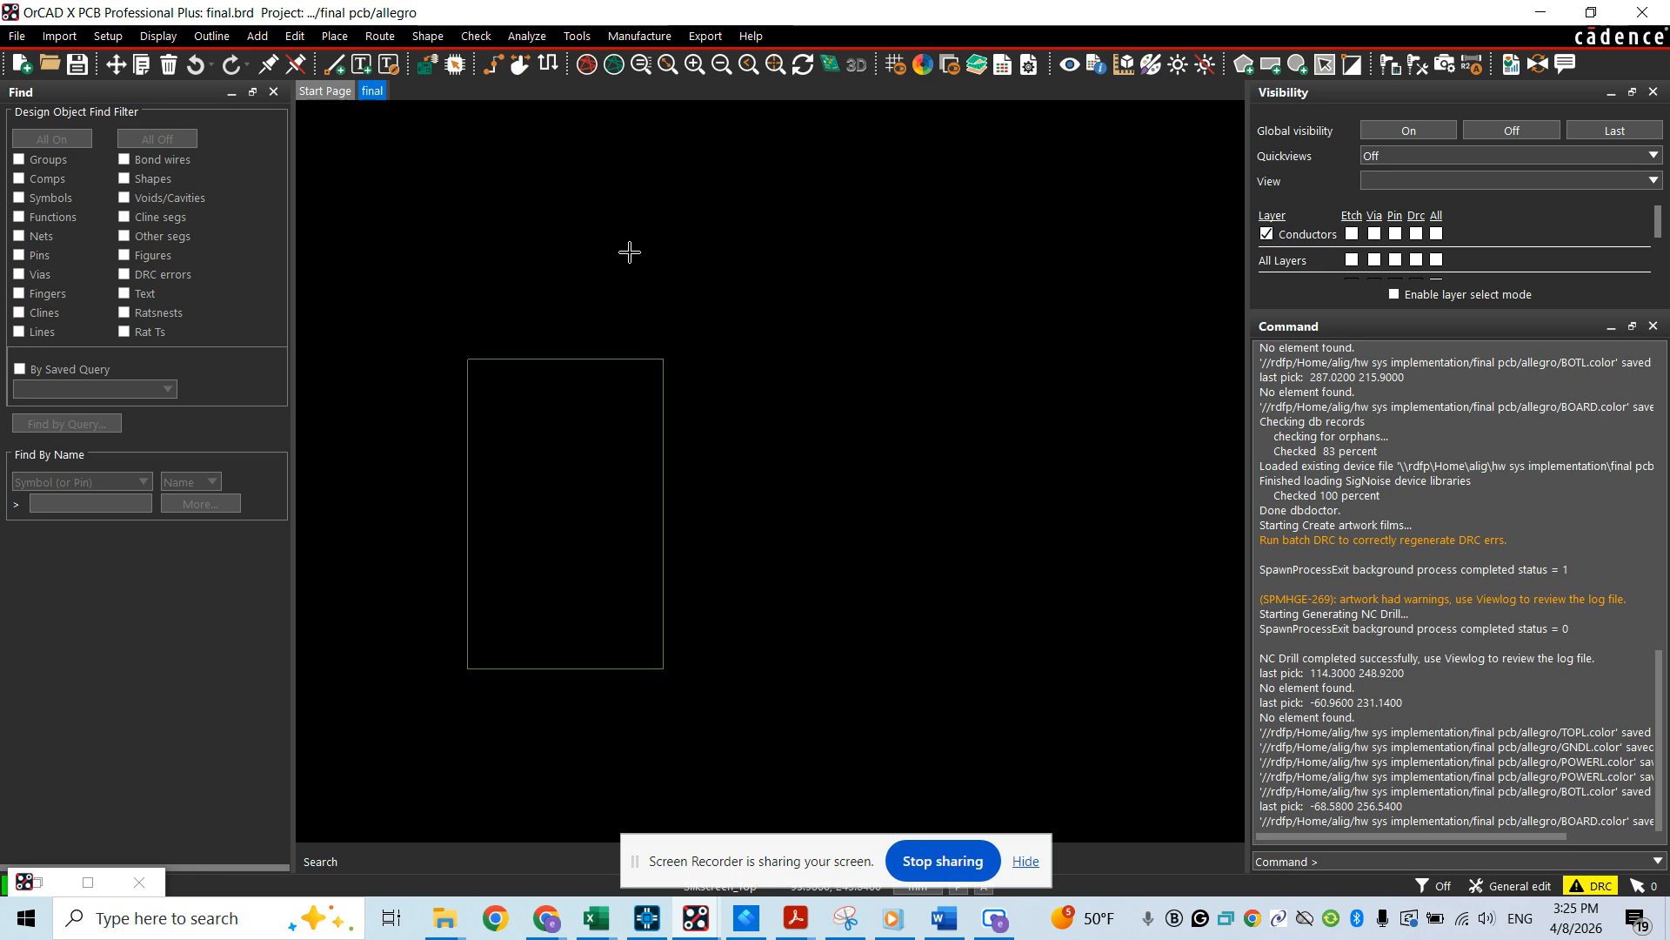
Turn on global visibility for all layers of the board
{"action": "left_click", "coordinate": [924, 70]}
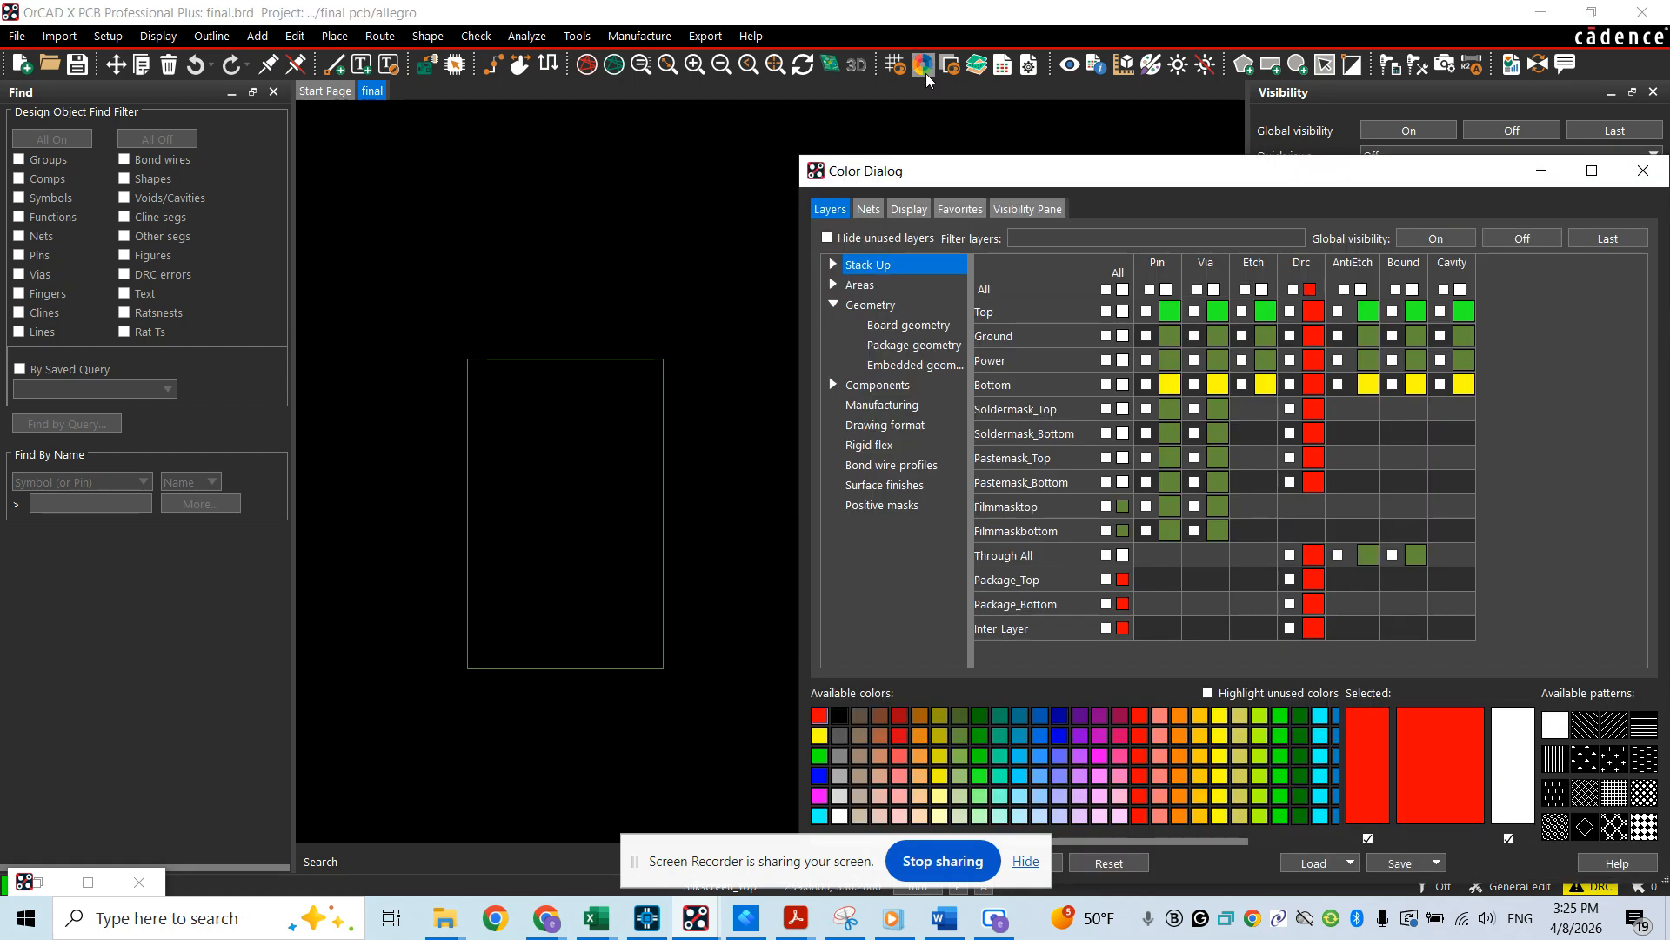
{"action": "left_click", "coordinate": [1436, 242]}
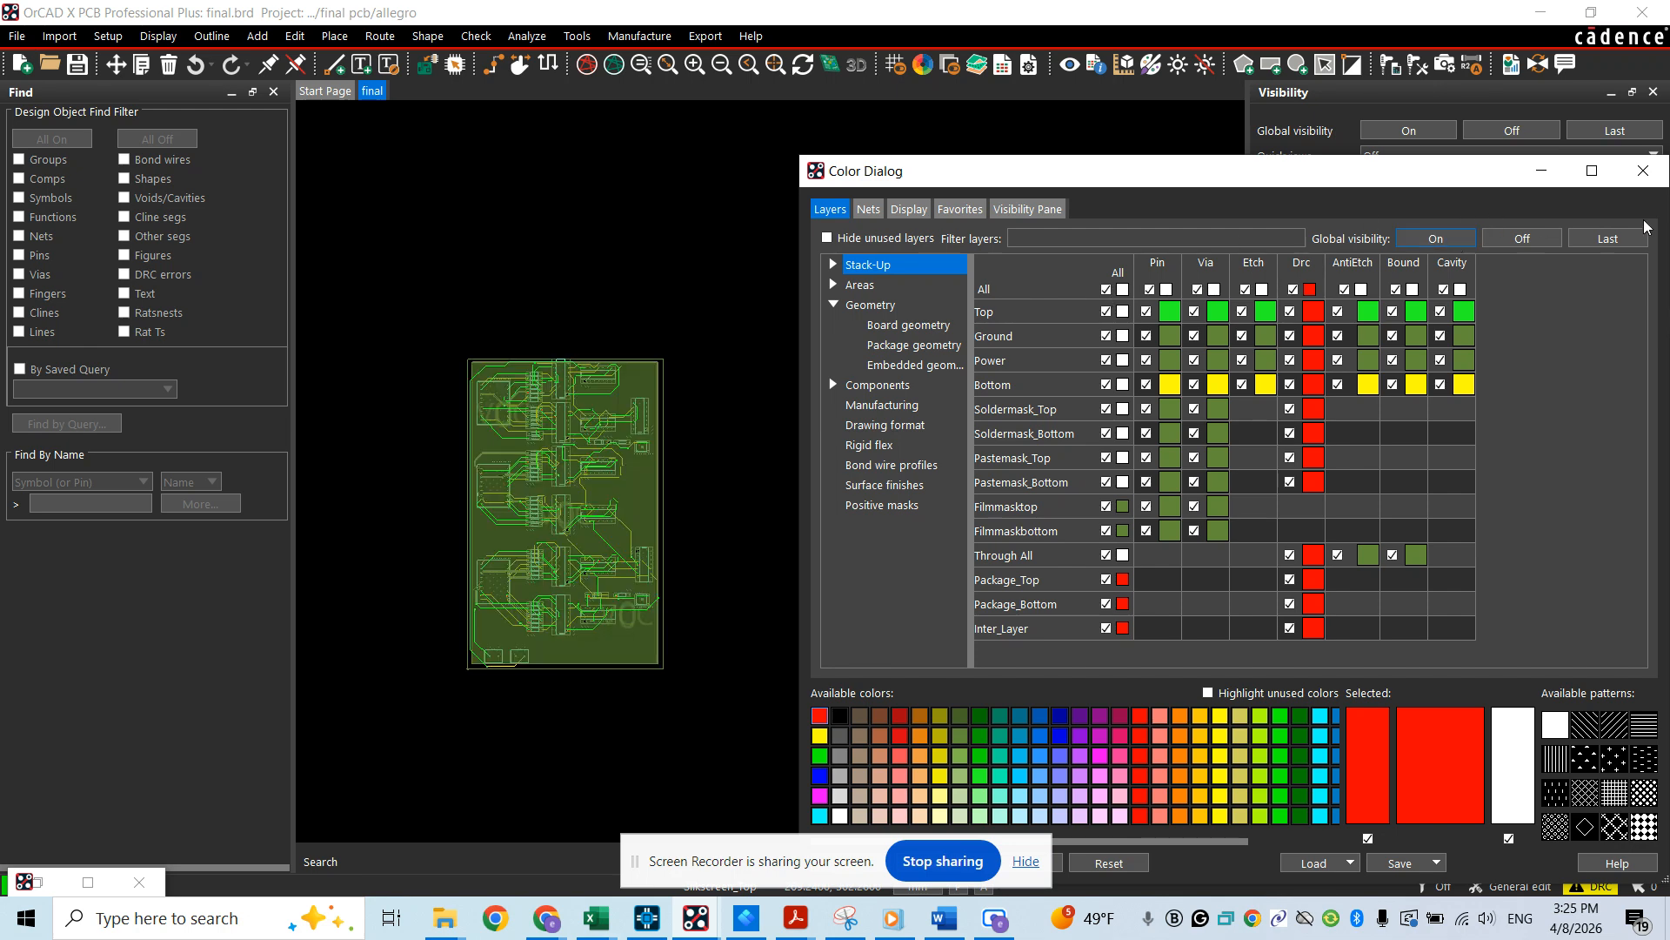
{"action": "left_click", "coordinate": [1643, 170]}
{"action": "left_click", "coordinate": [1239, 558]}
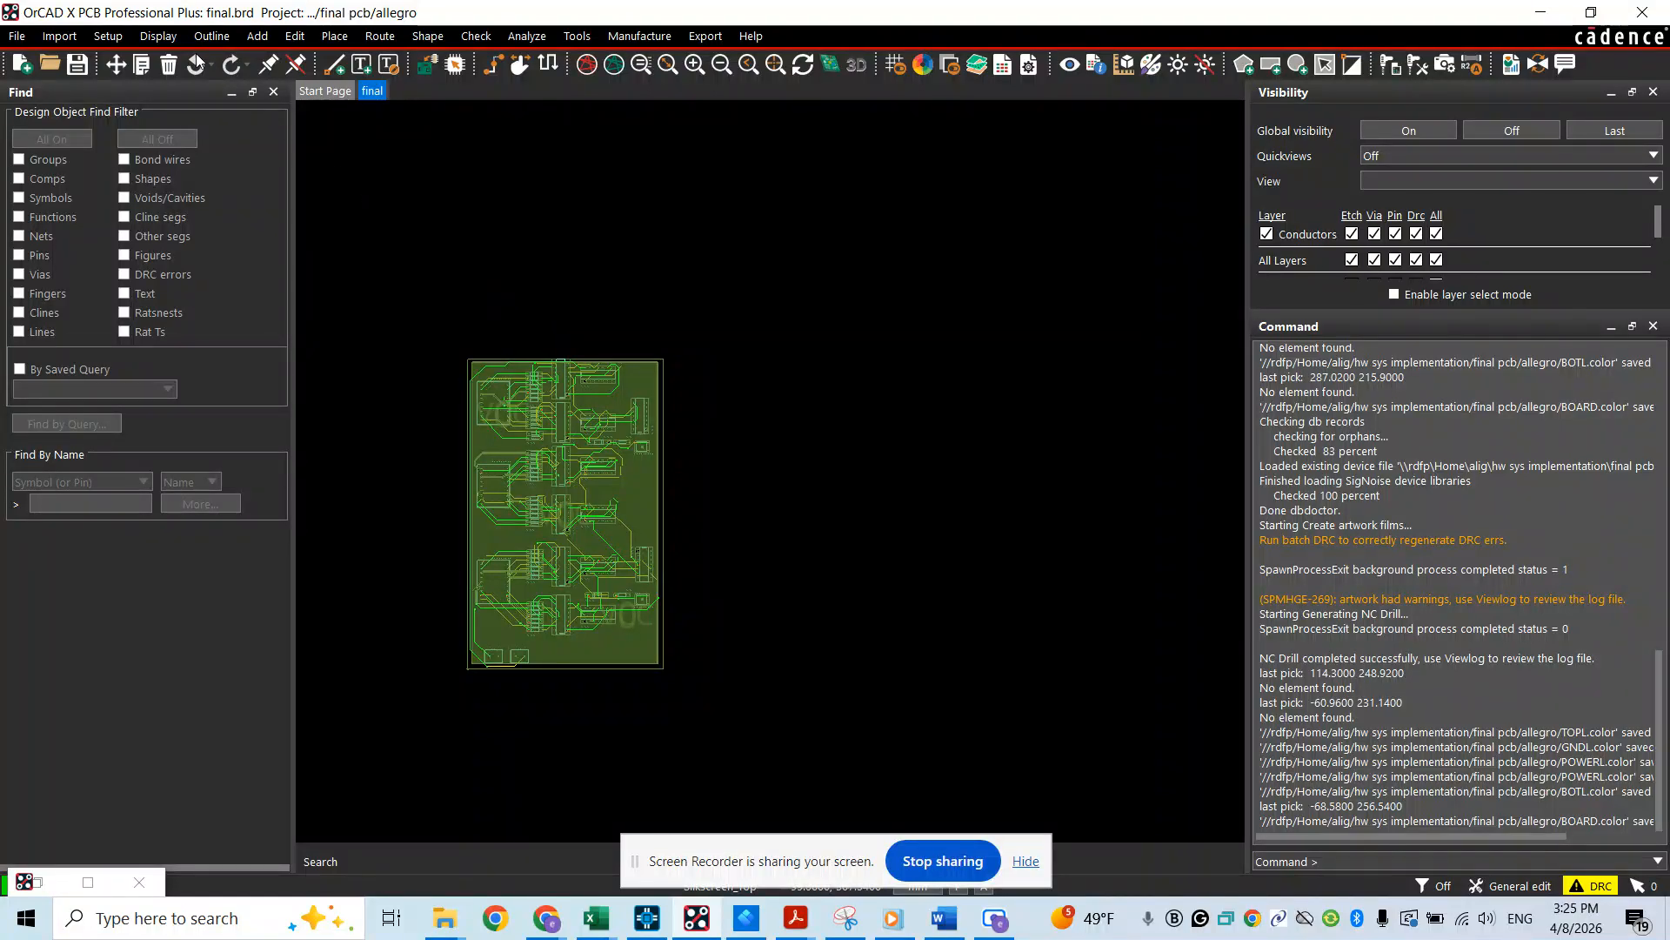
Open the Gerber artwork film settings for the board
{"action": "left_click", "coordinate": [705, 35]}
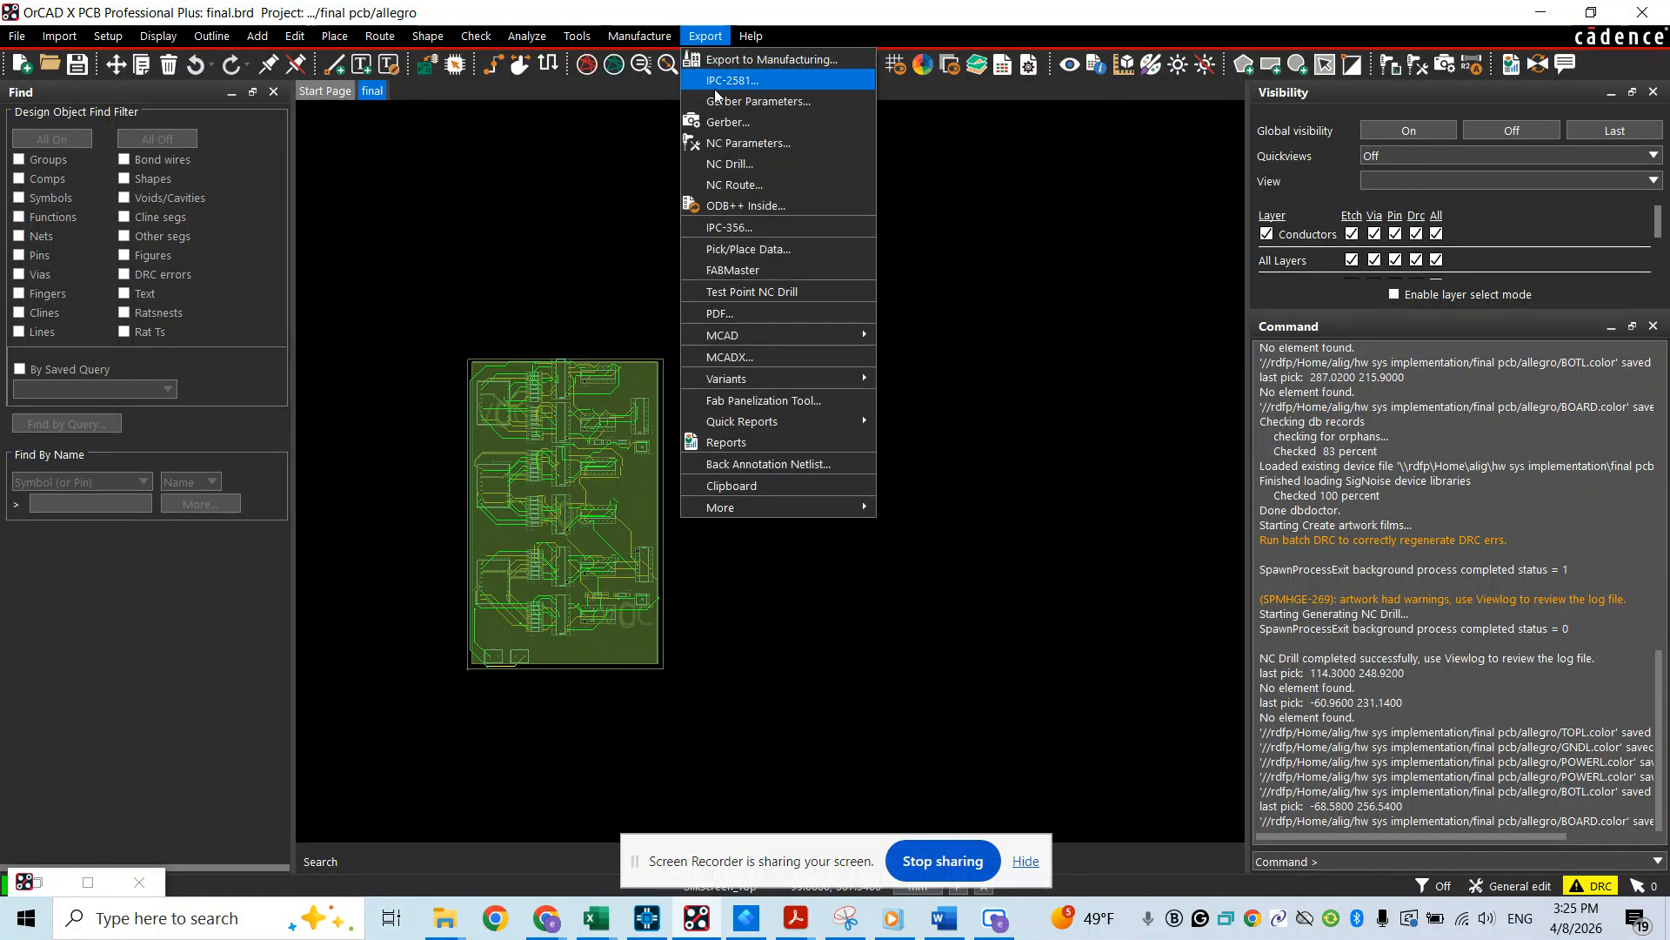
{"action": "left_click", "coordinate": [716, 119]}
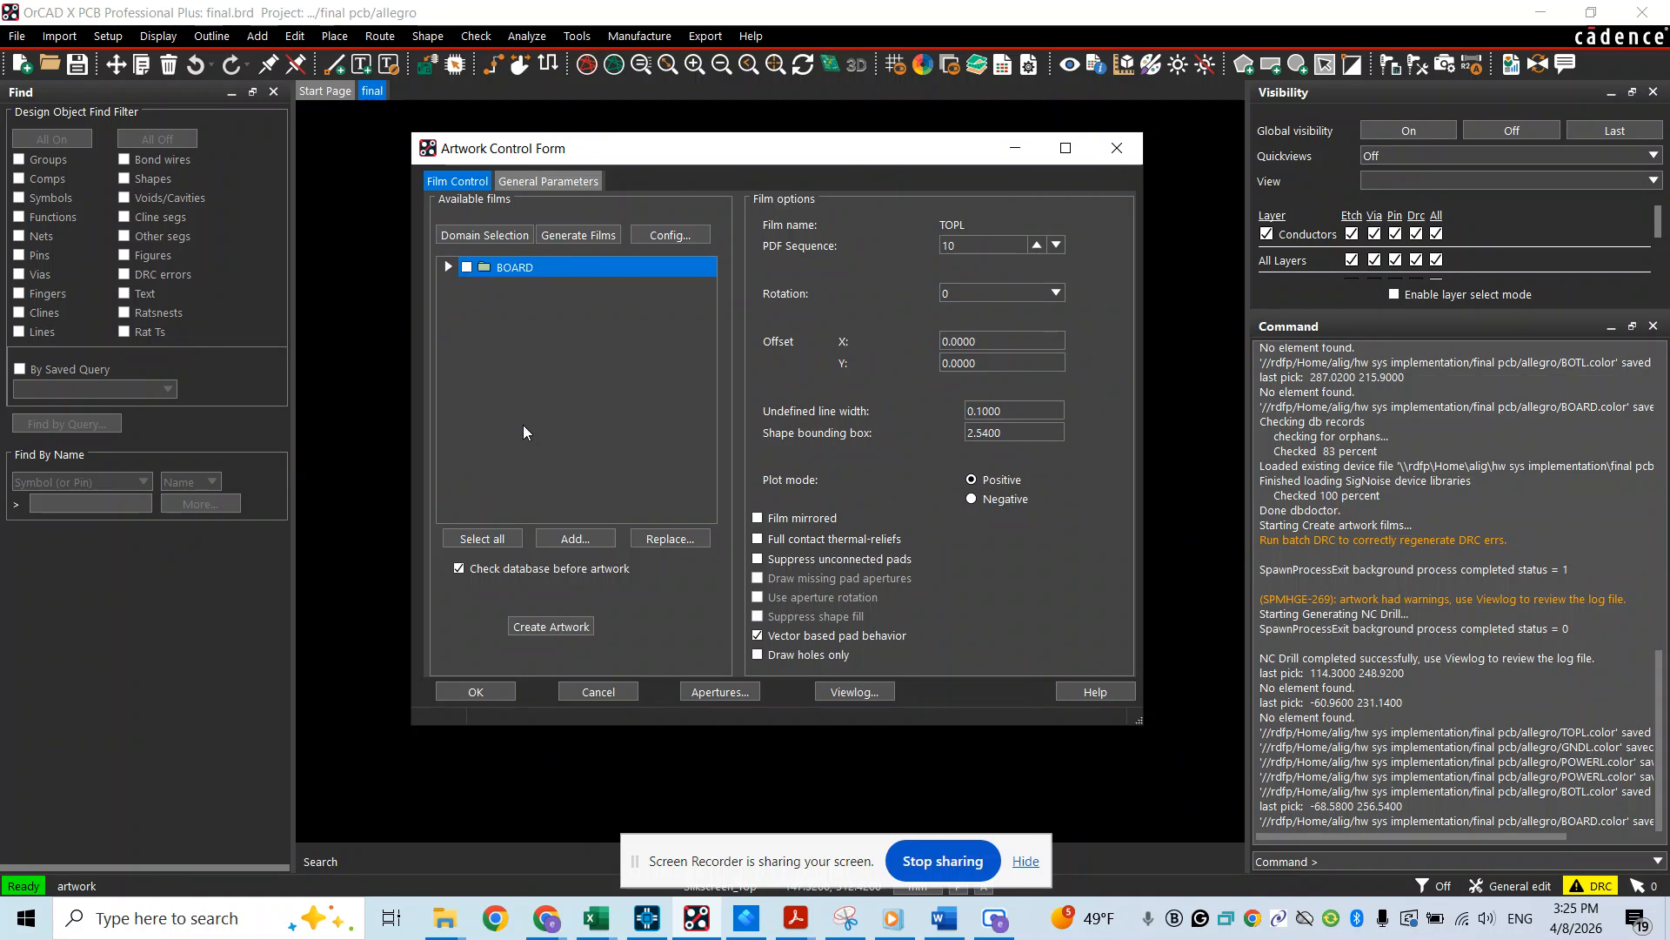
{"action": "right_click", "coordinate": [498, 272]}
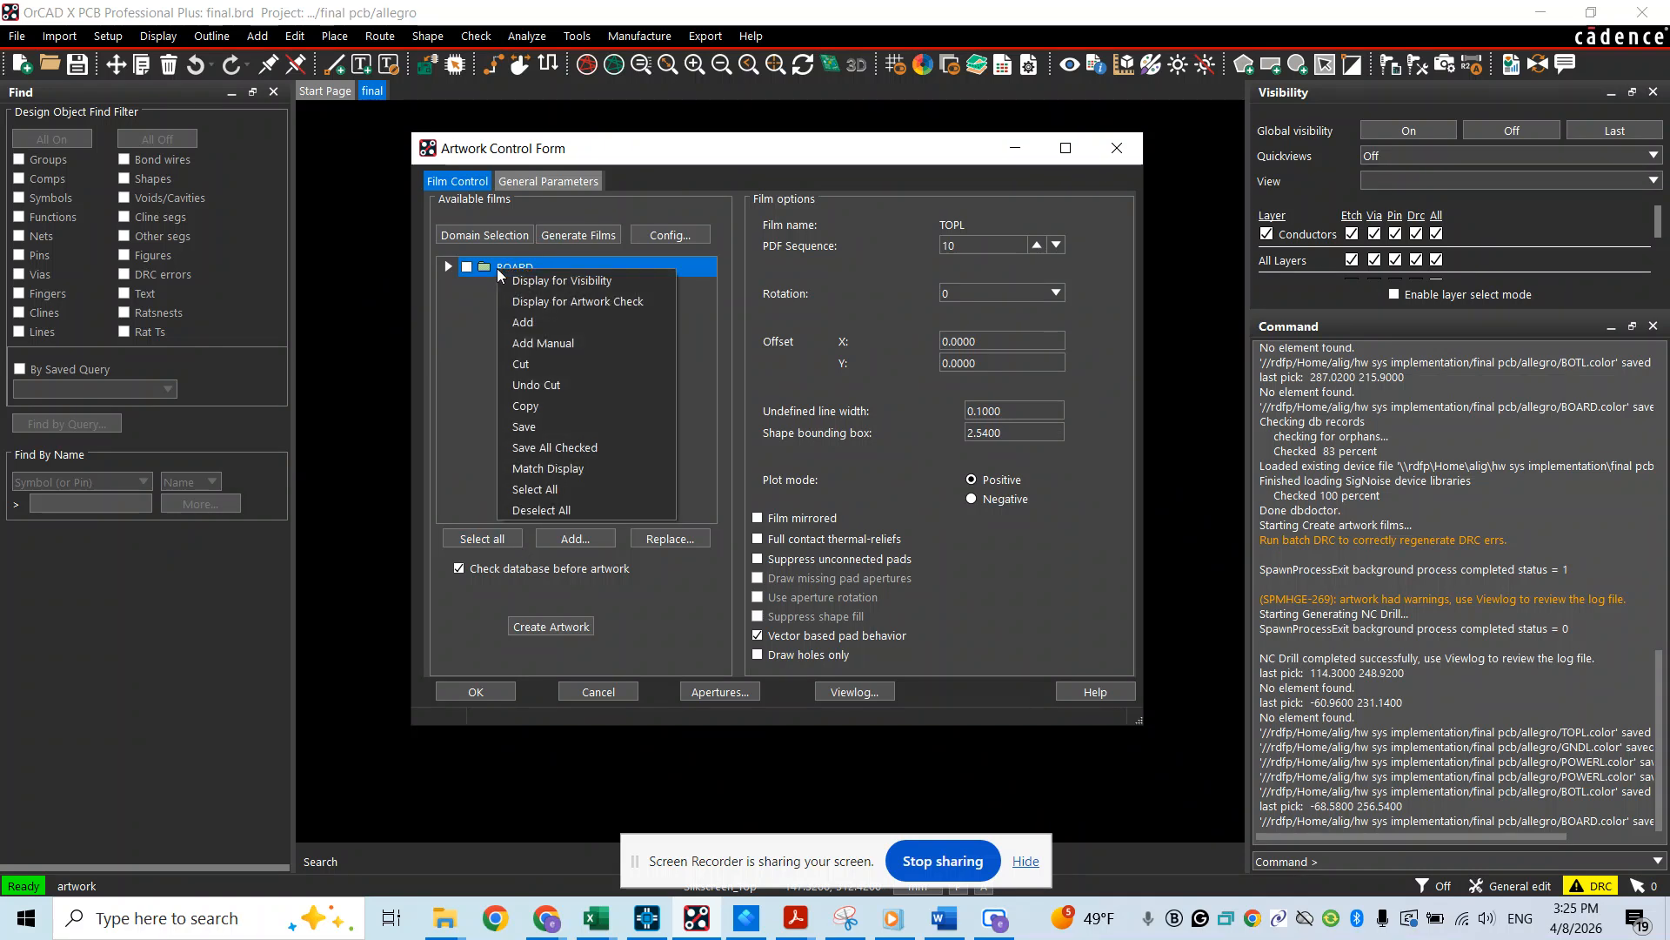
{"action": "left_click", "coordinate": [524, 323]}
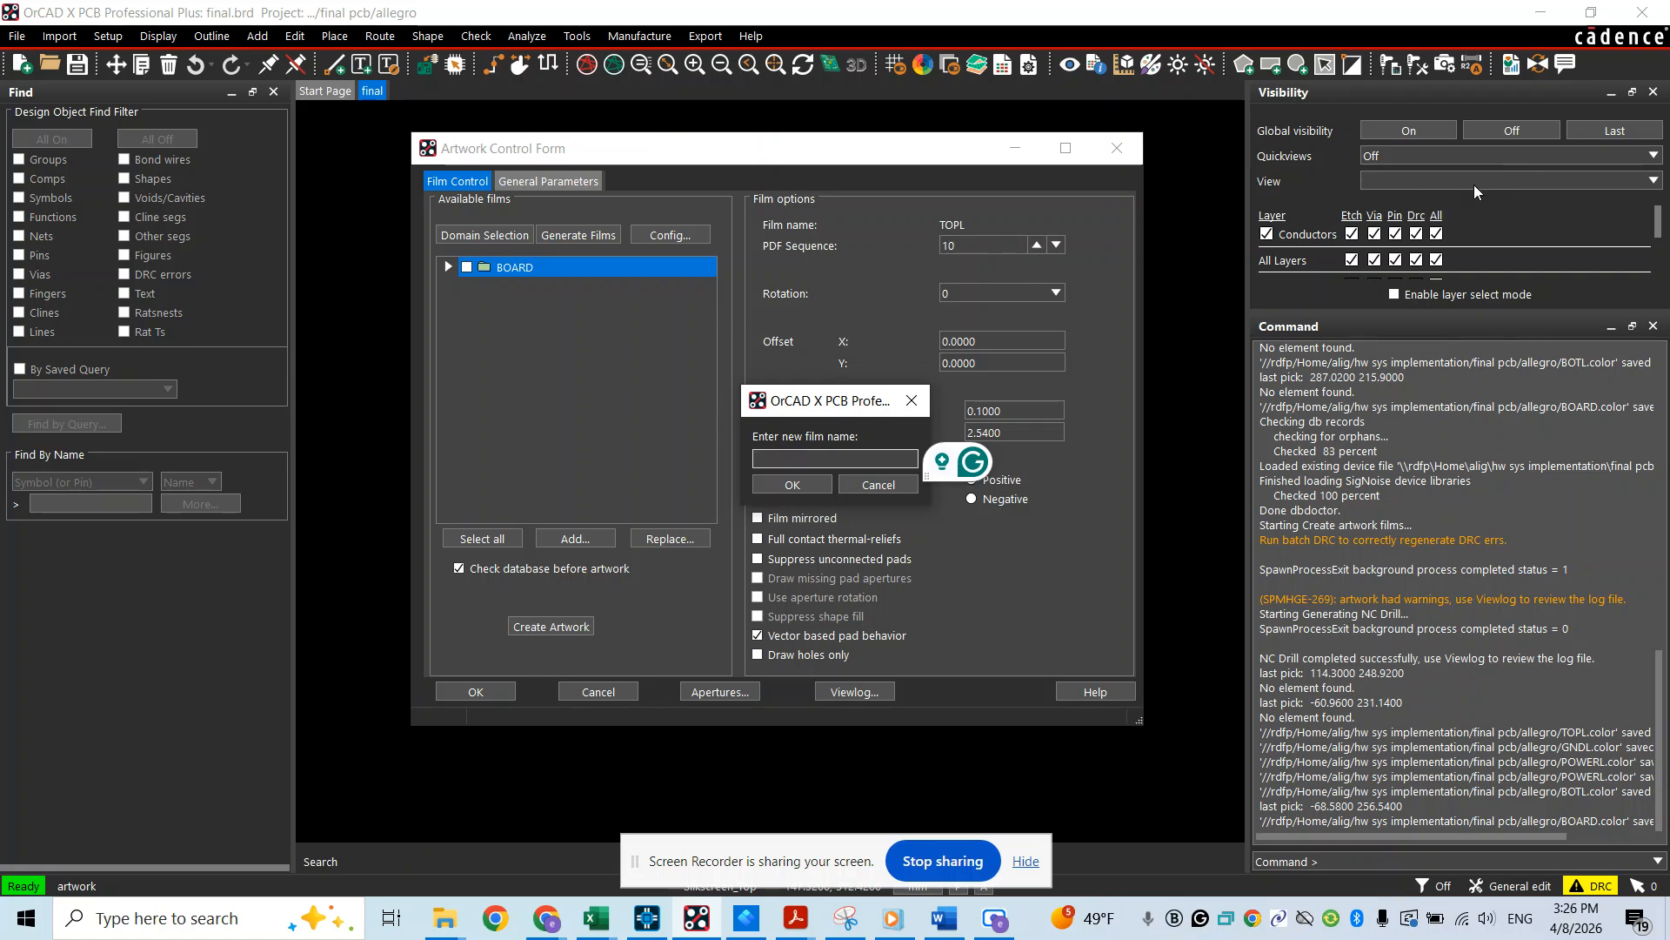
{"action": "left_click", "coordinate": [878, 484]}
Display the saved TOPL view, add an artwork film named TOPL from it, and cut the existing BOARD film
{"action": "left_click", "coordinate": [1407, 184]}
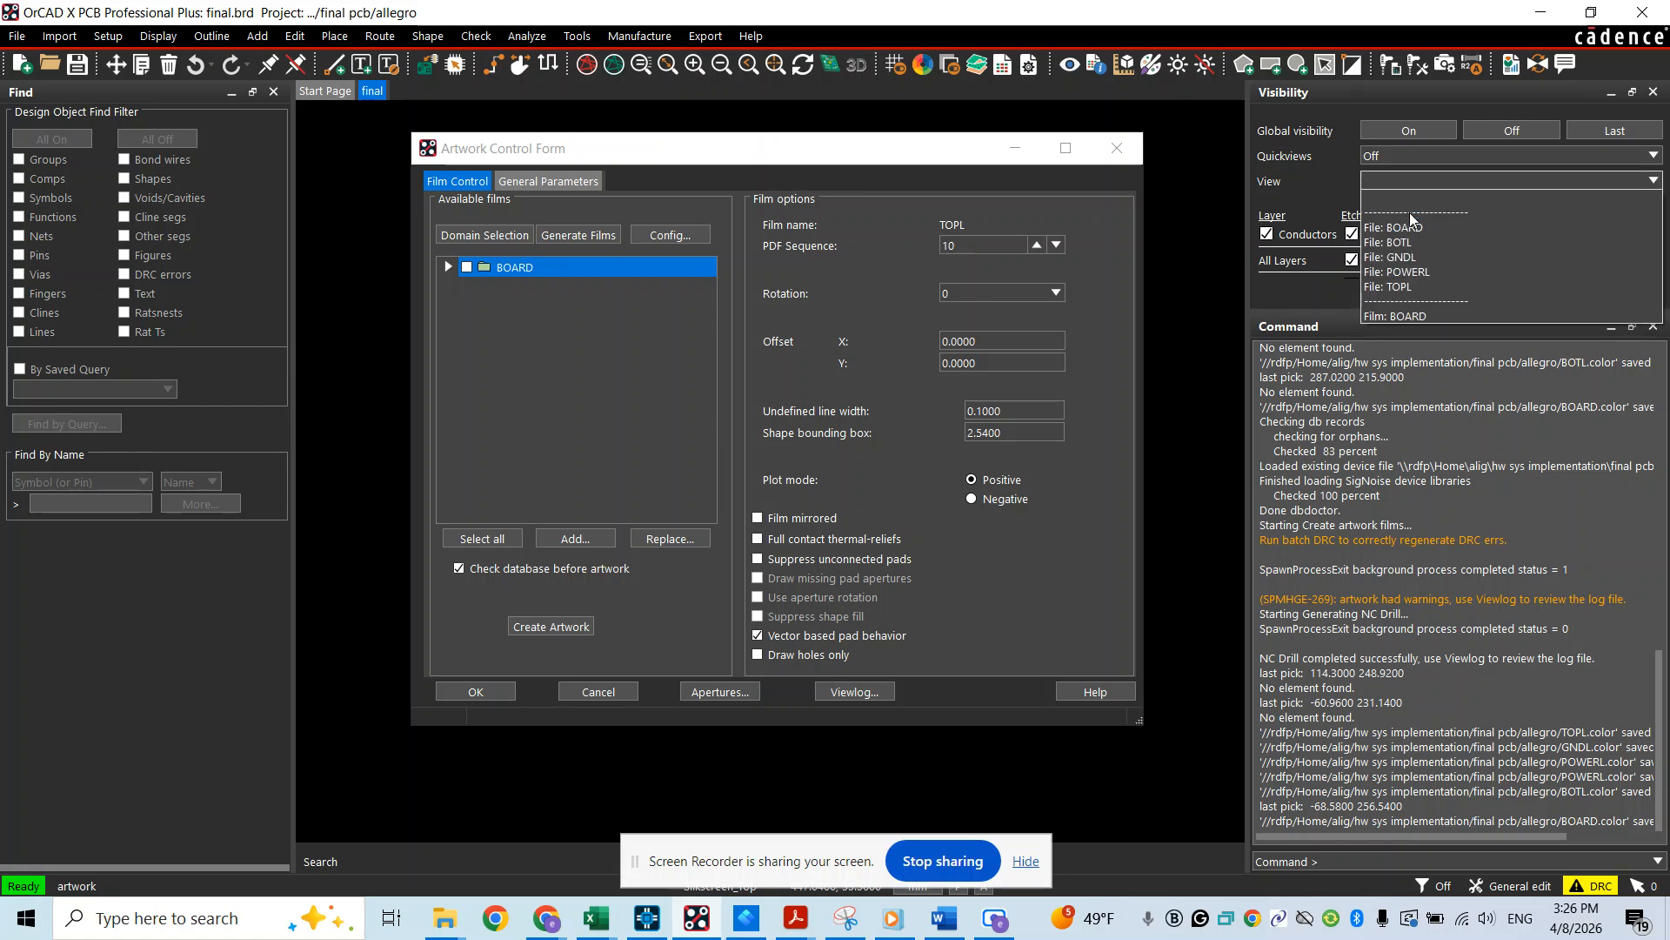
{"action": "left_click", "coordinate": [1407, 288]}
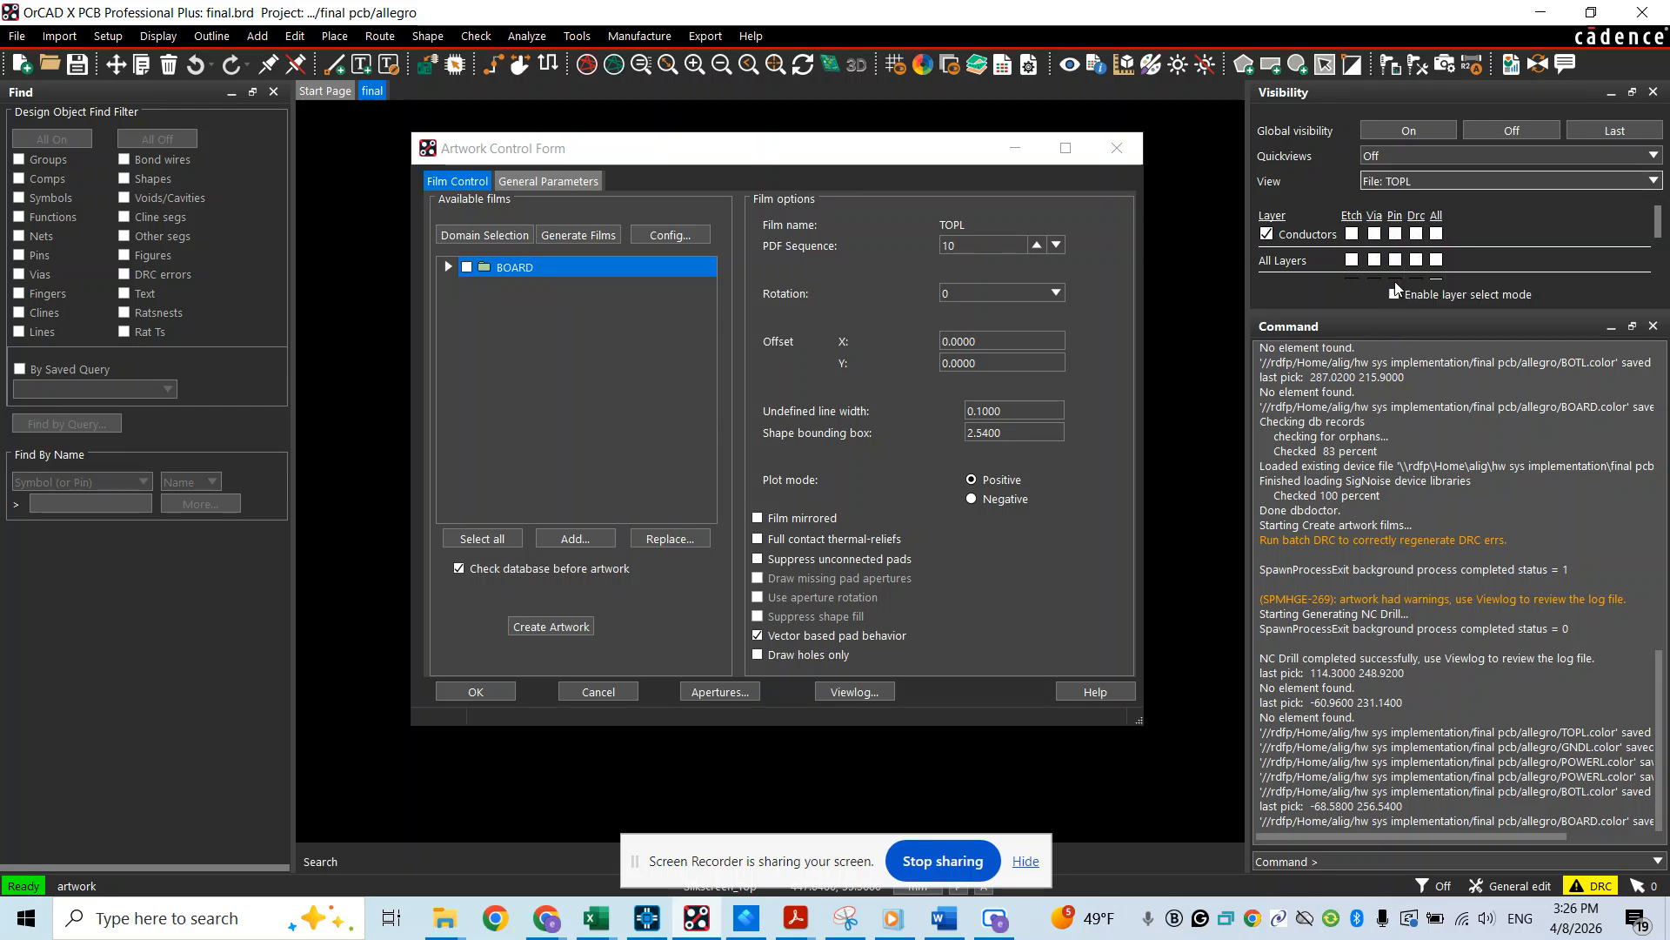
{"action": "right_click", "coordinate": [512, 275]}
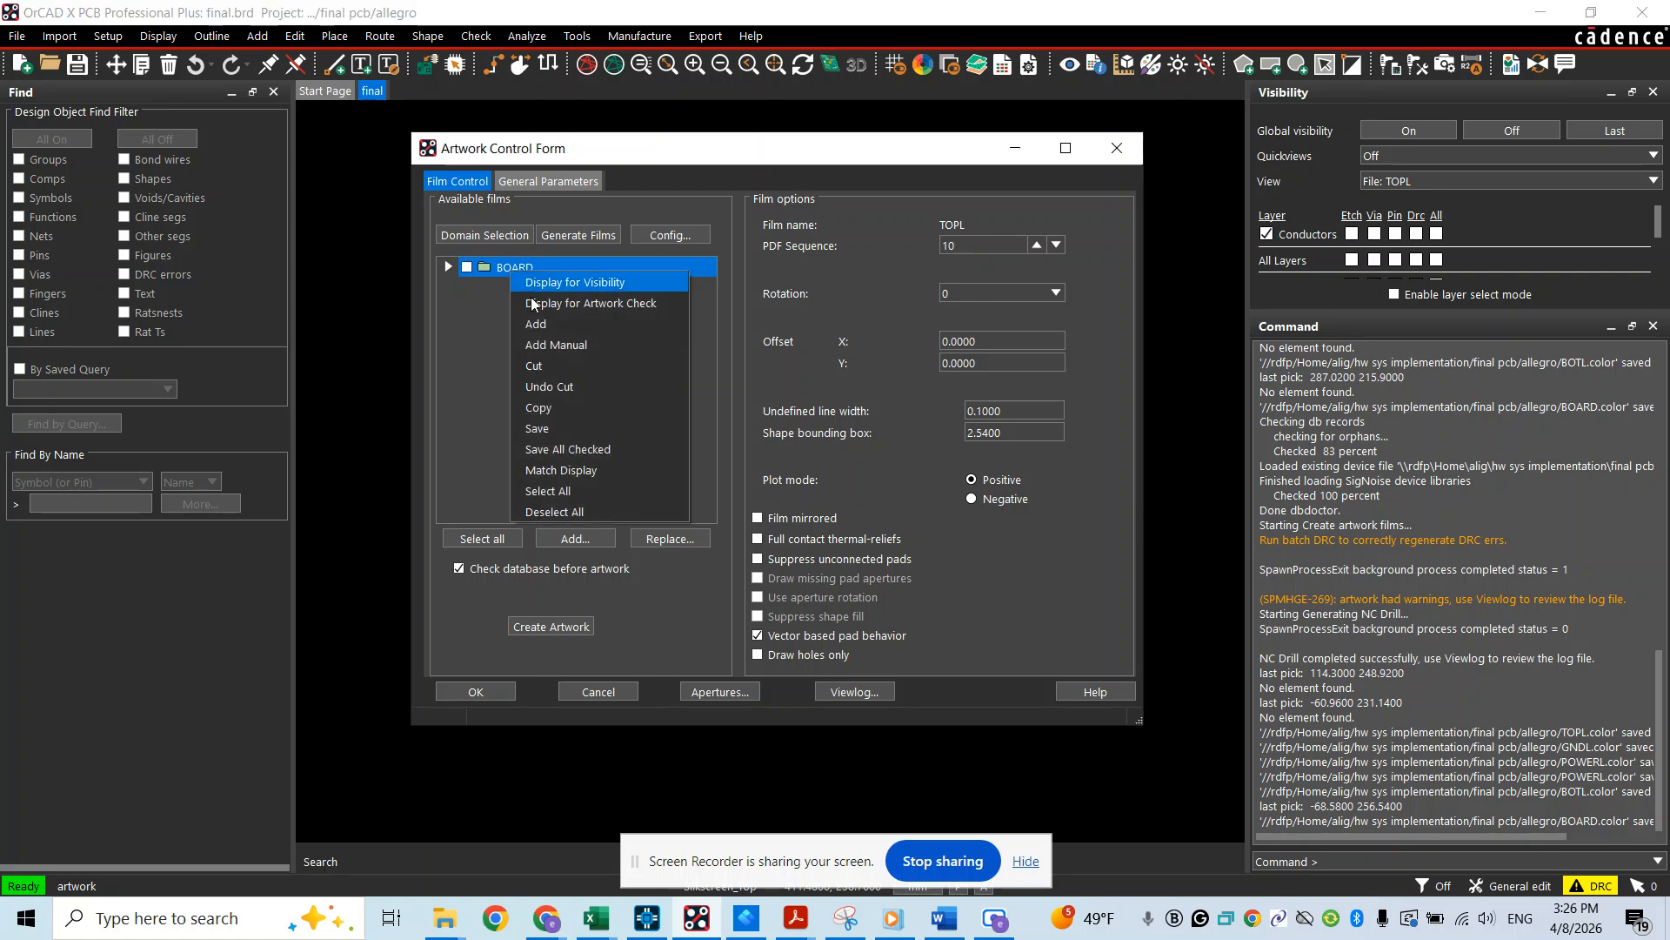
{"action": "left_click", "coordinate": [540, 324]}
{"action": "type", "text": "TOPL"}
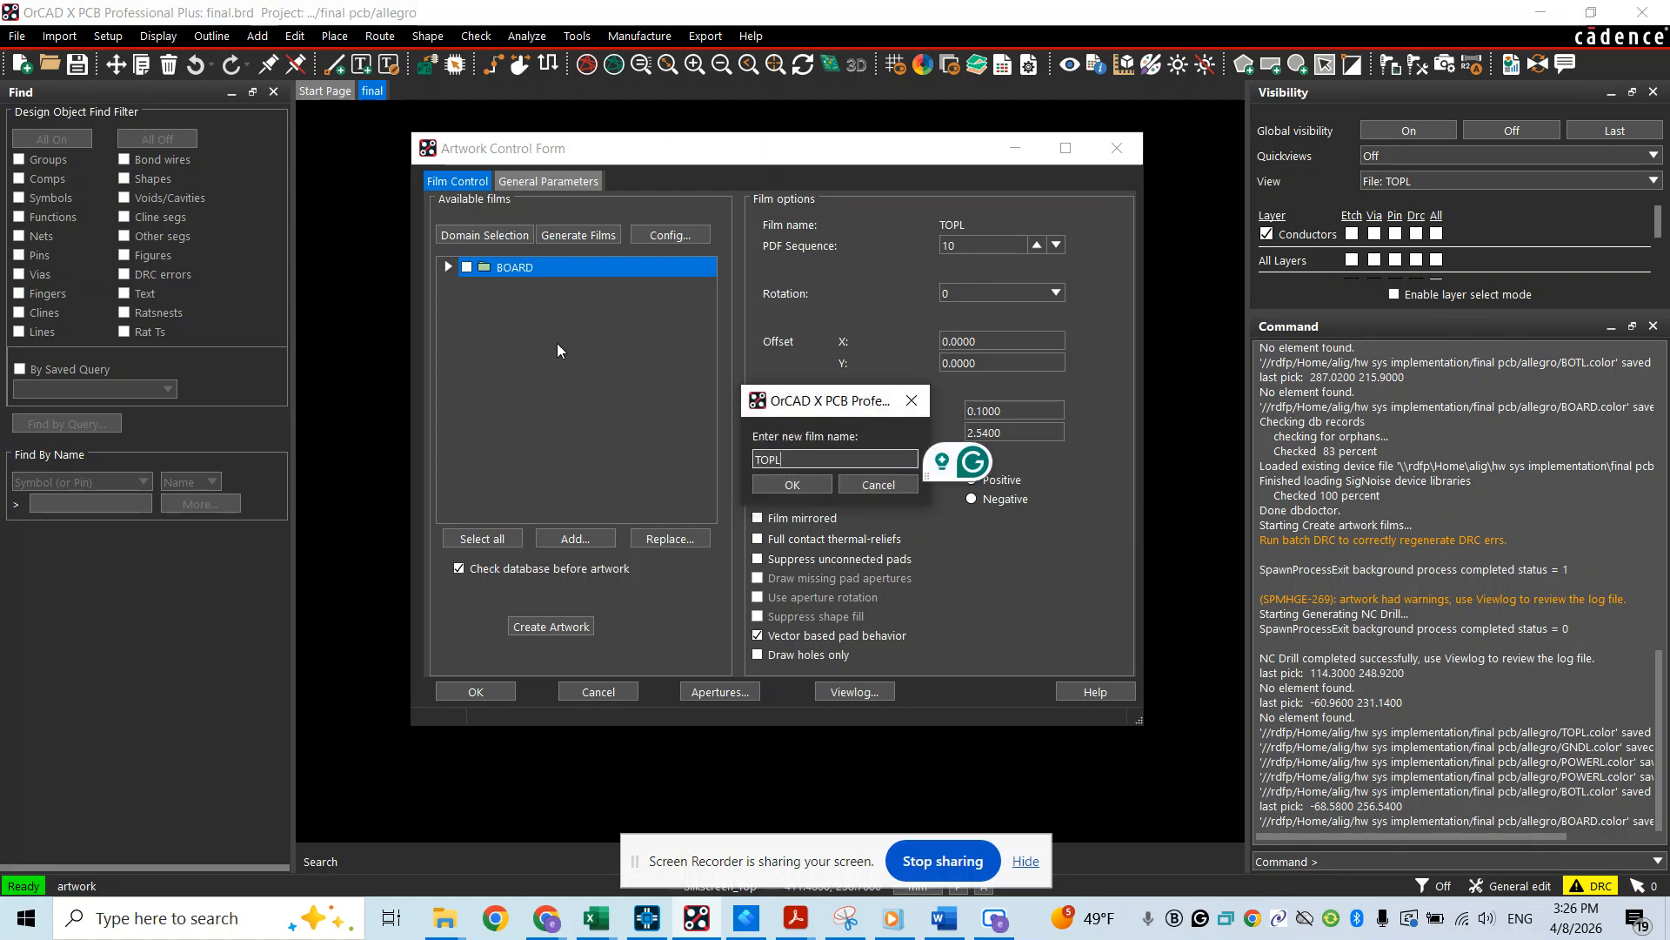
{"action": "left_click", "coordinate": [806, 489]}
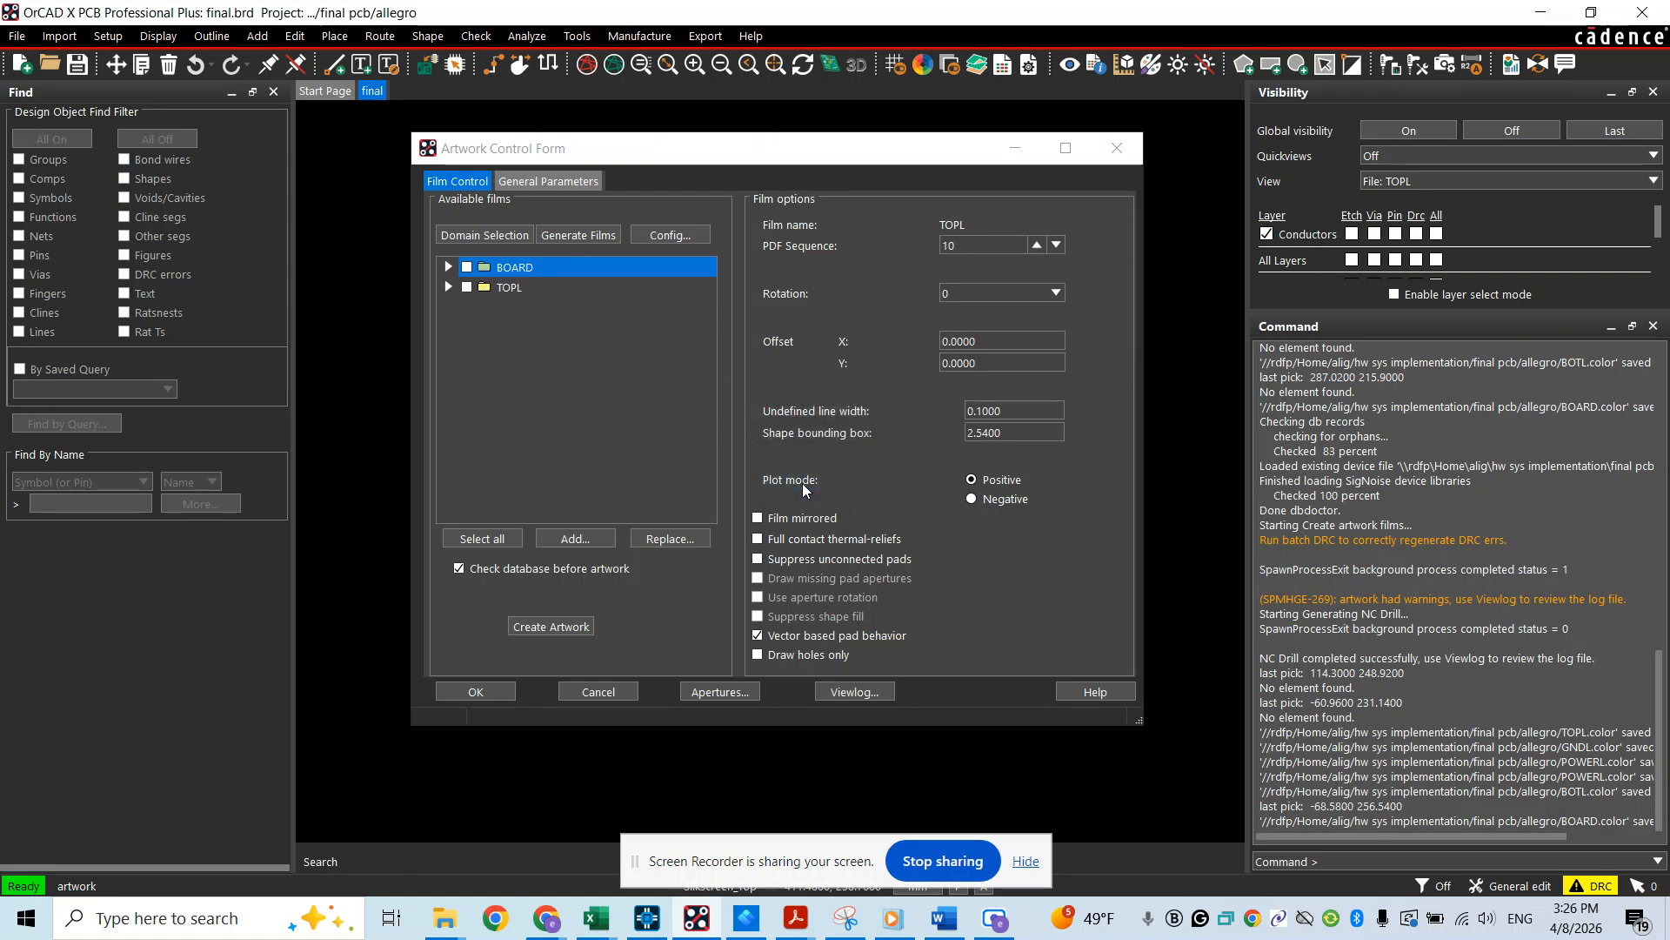
{"action": "right_click", "coordinate": [510, 275]}
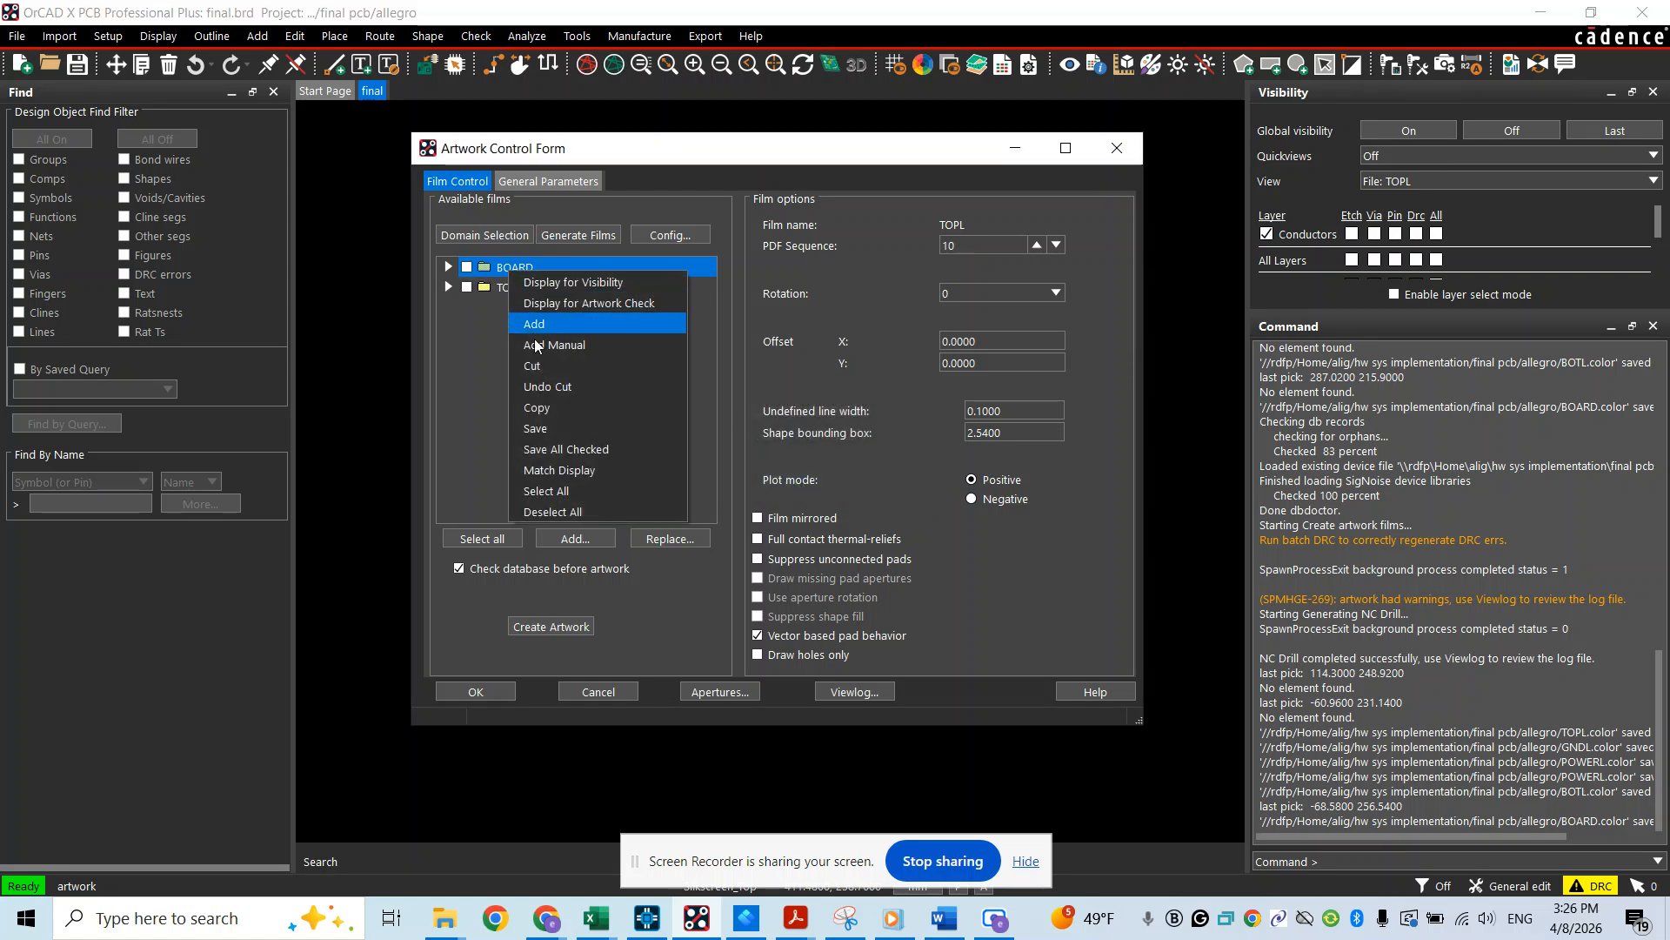
{"action": "left_click", "coordinate": [538, 367]}
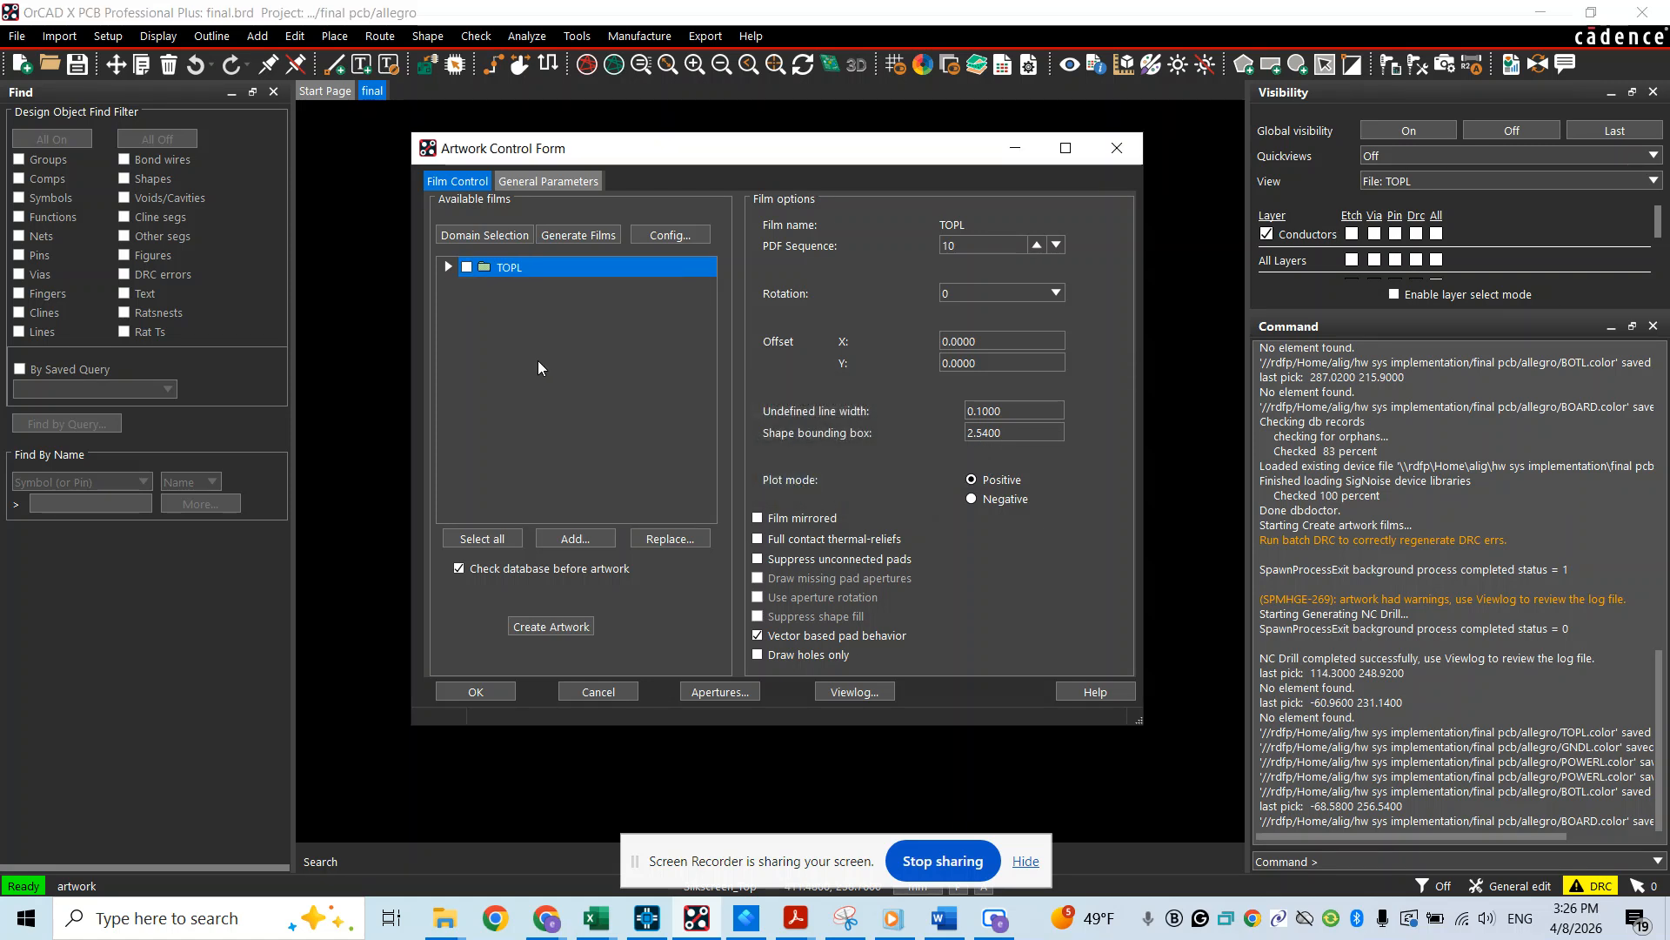
{"action": "right_click", "coordinate": [505, 272]}
{"action": "left_click", "coordinate": [515, 322]}
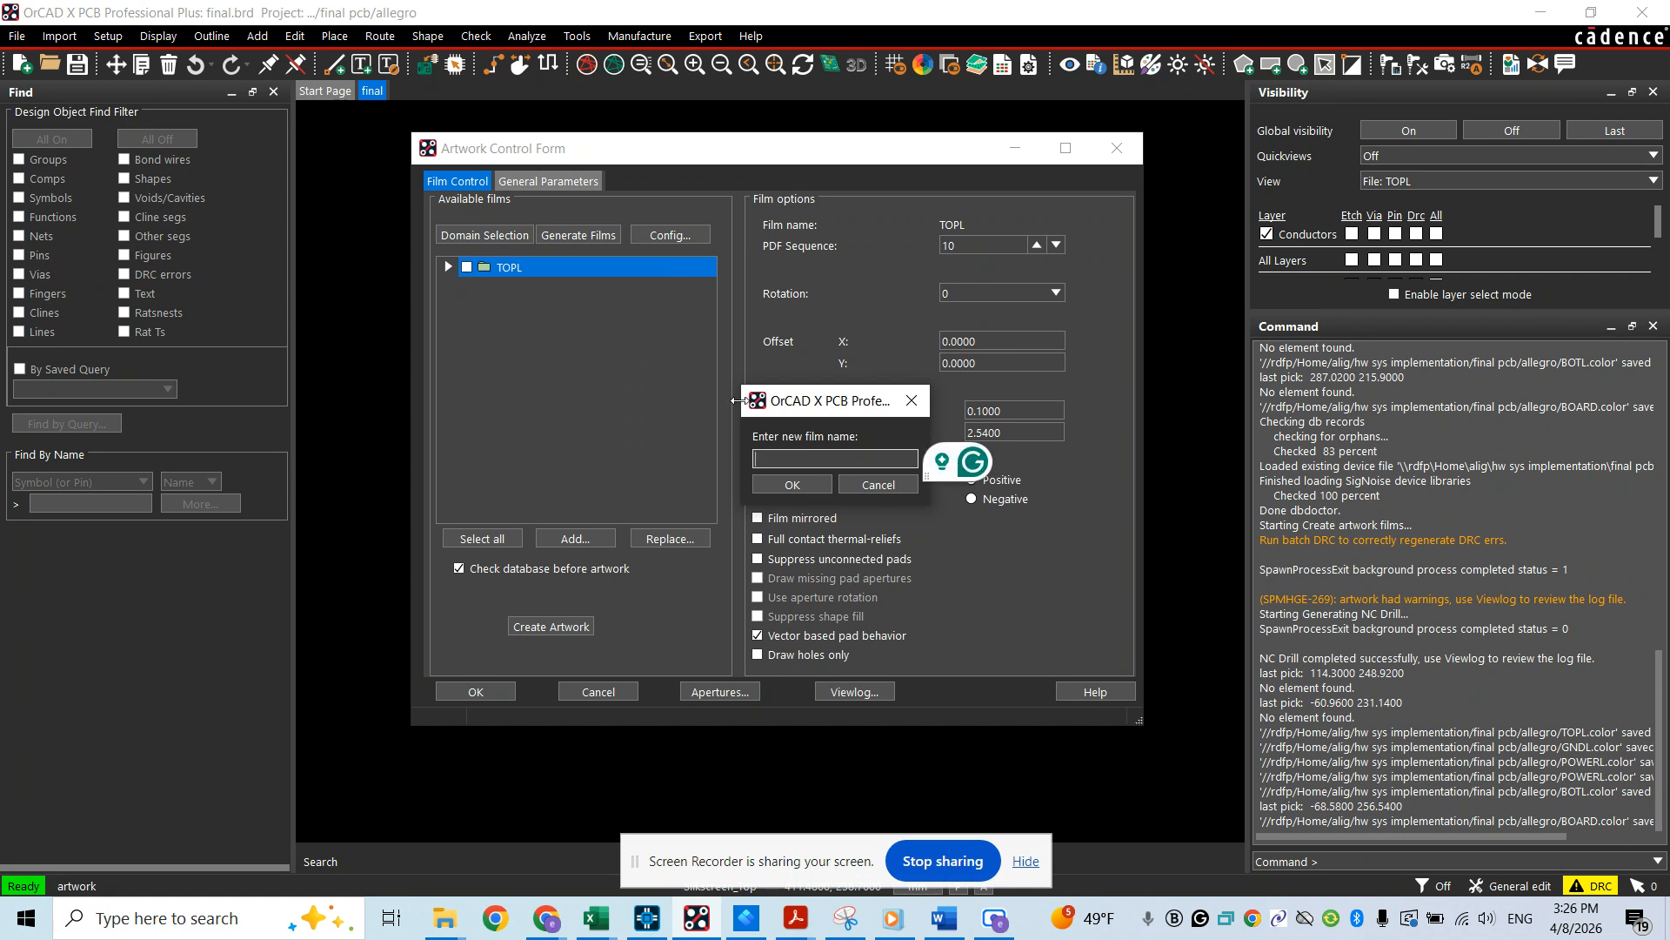
{"action": "left_click", "coordinate": [879, 484]}
Display the saved POWERL view, add an artwork film named POWERL from it, and check the film's contents
{"action": "left_click", "coordinate": [1390, 181]}
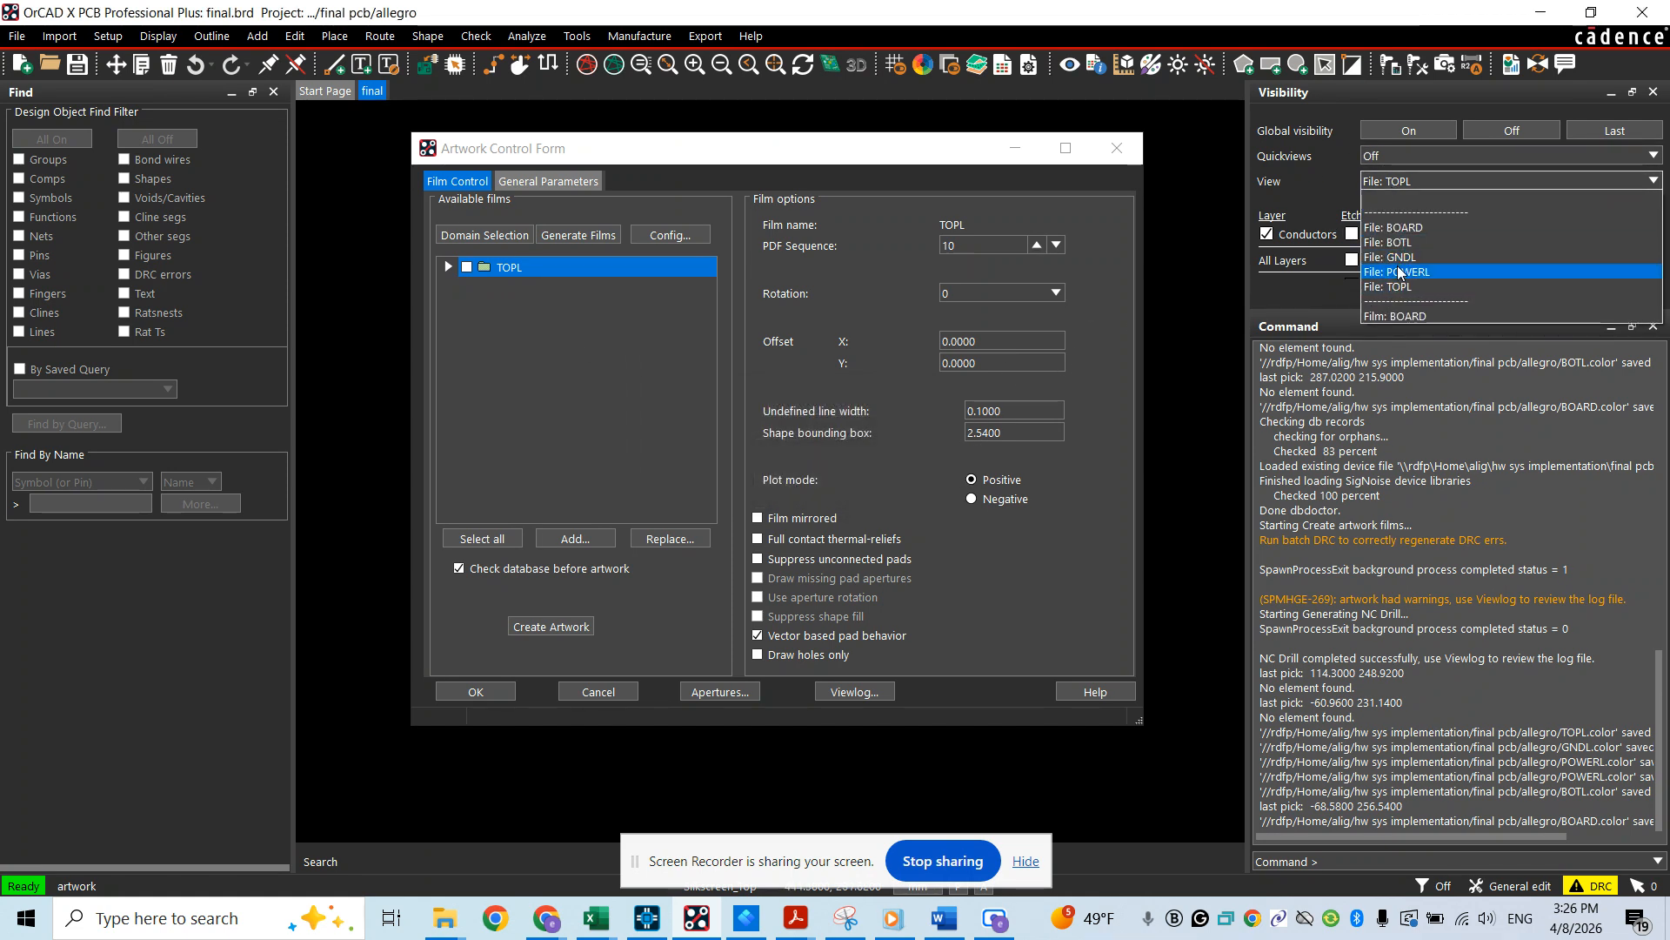
{"action": "left_click", "coordinate": [1403, 279]}
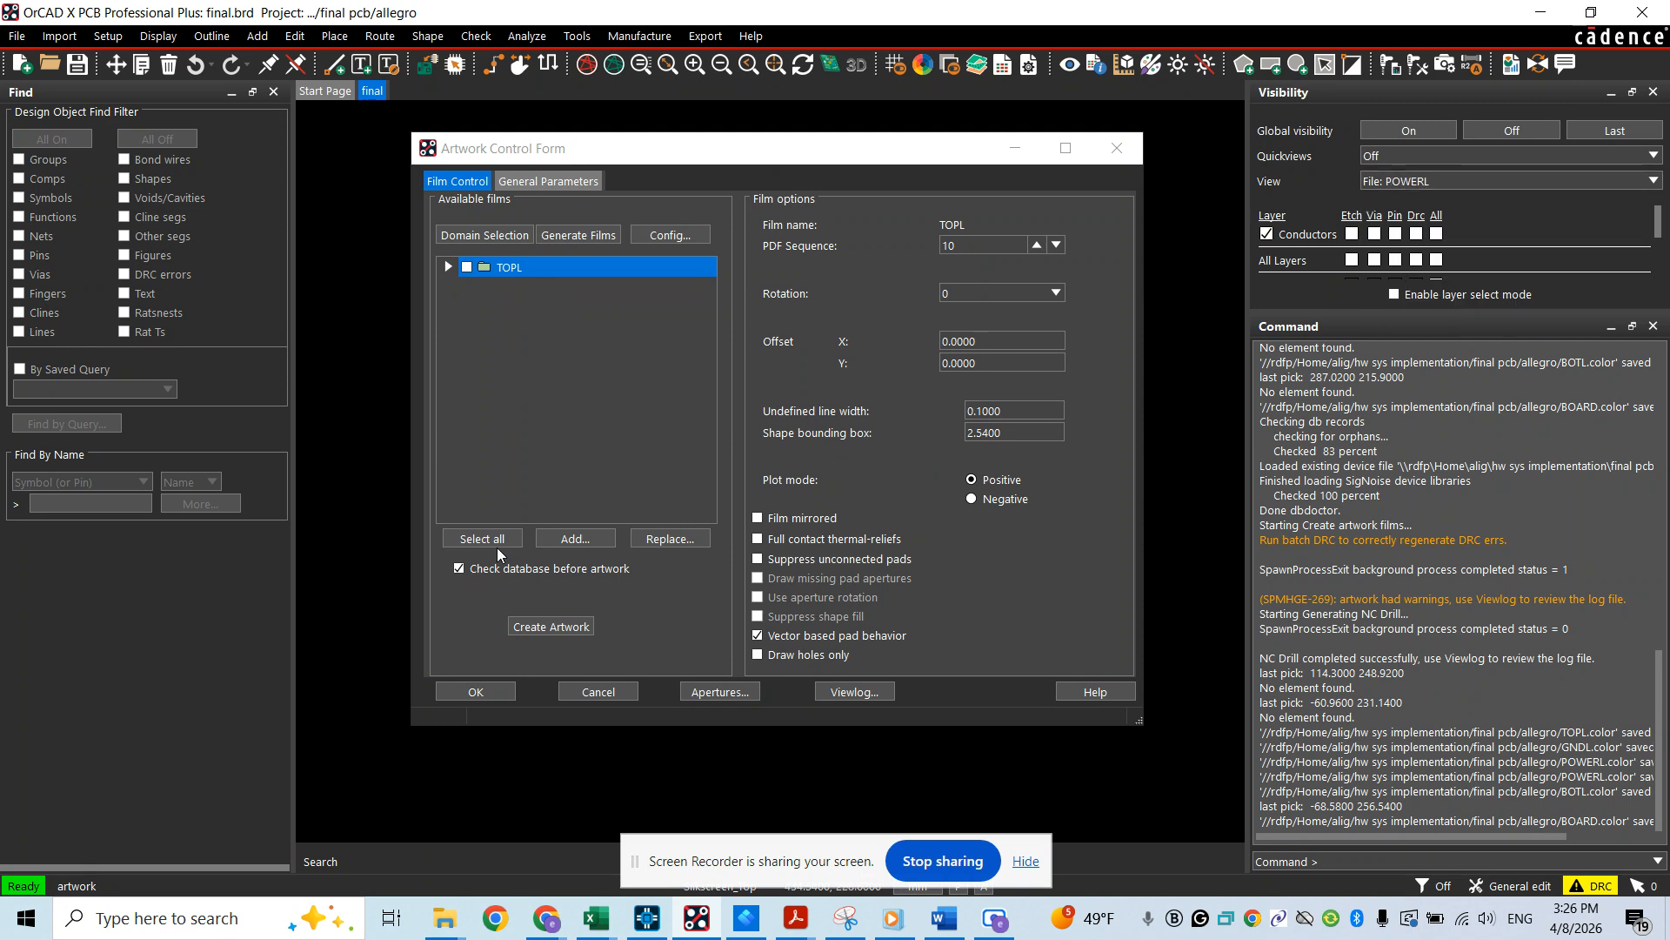
{"action": "right_click", "coordinate": [509, 273]}
{"action": "left_click", "coordinate": [555, 318]}
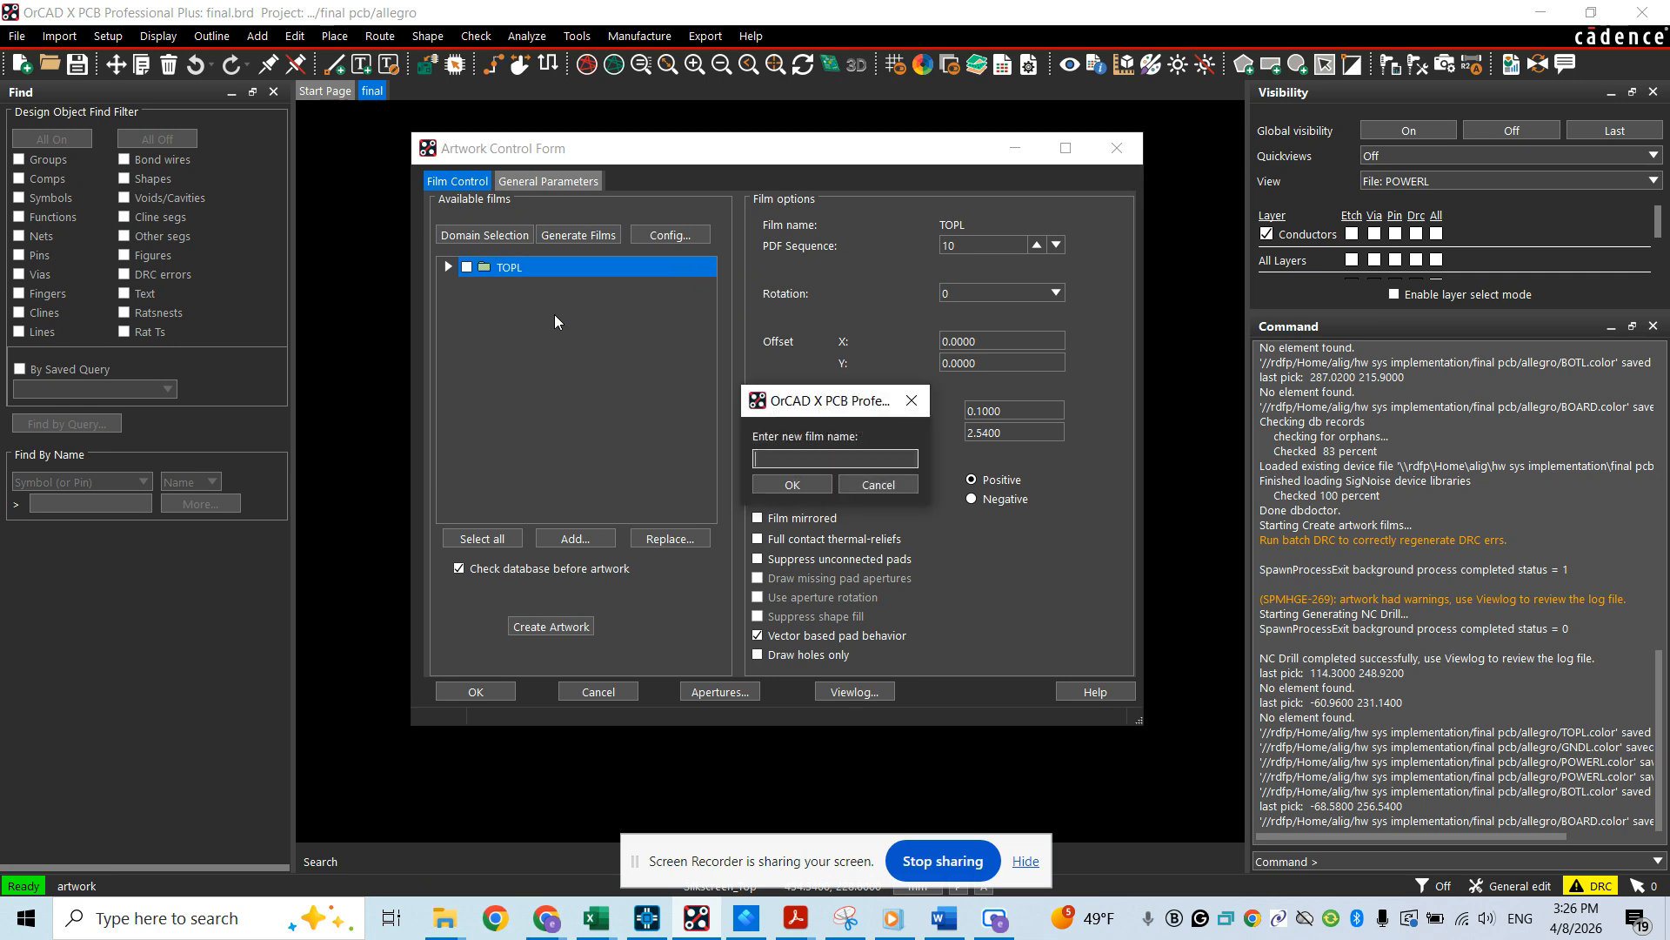
{"action": "type", "text": "POWERL"}
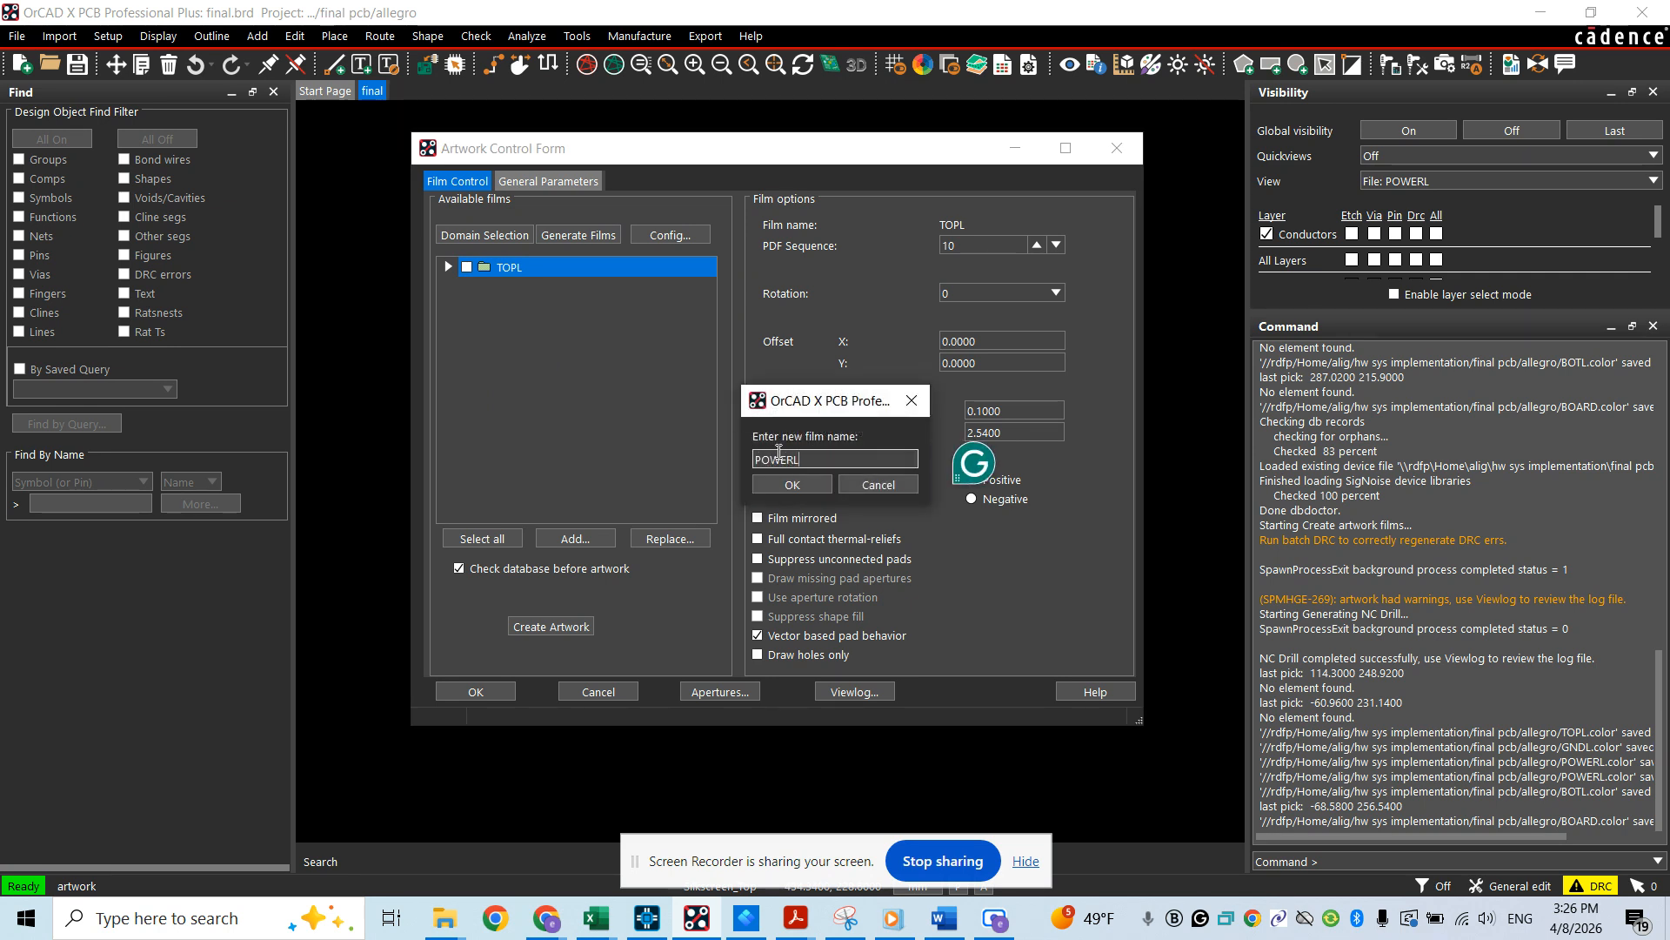
{"action": "left_click", "coordinate": [788, 485]}
{"action": "left_click", "coordinate": [449, 287]}
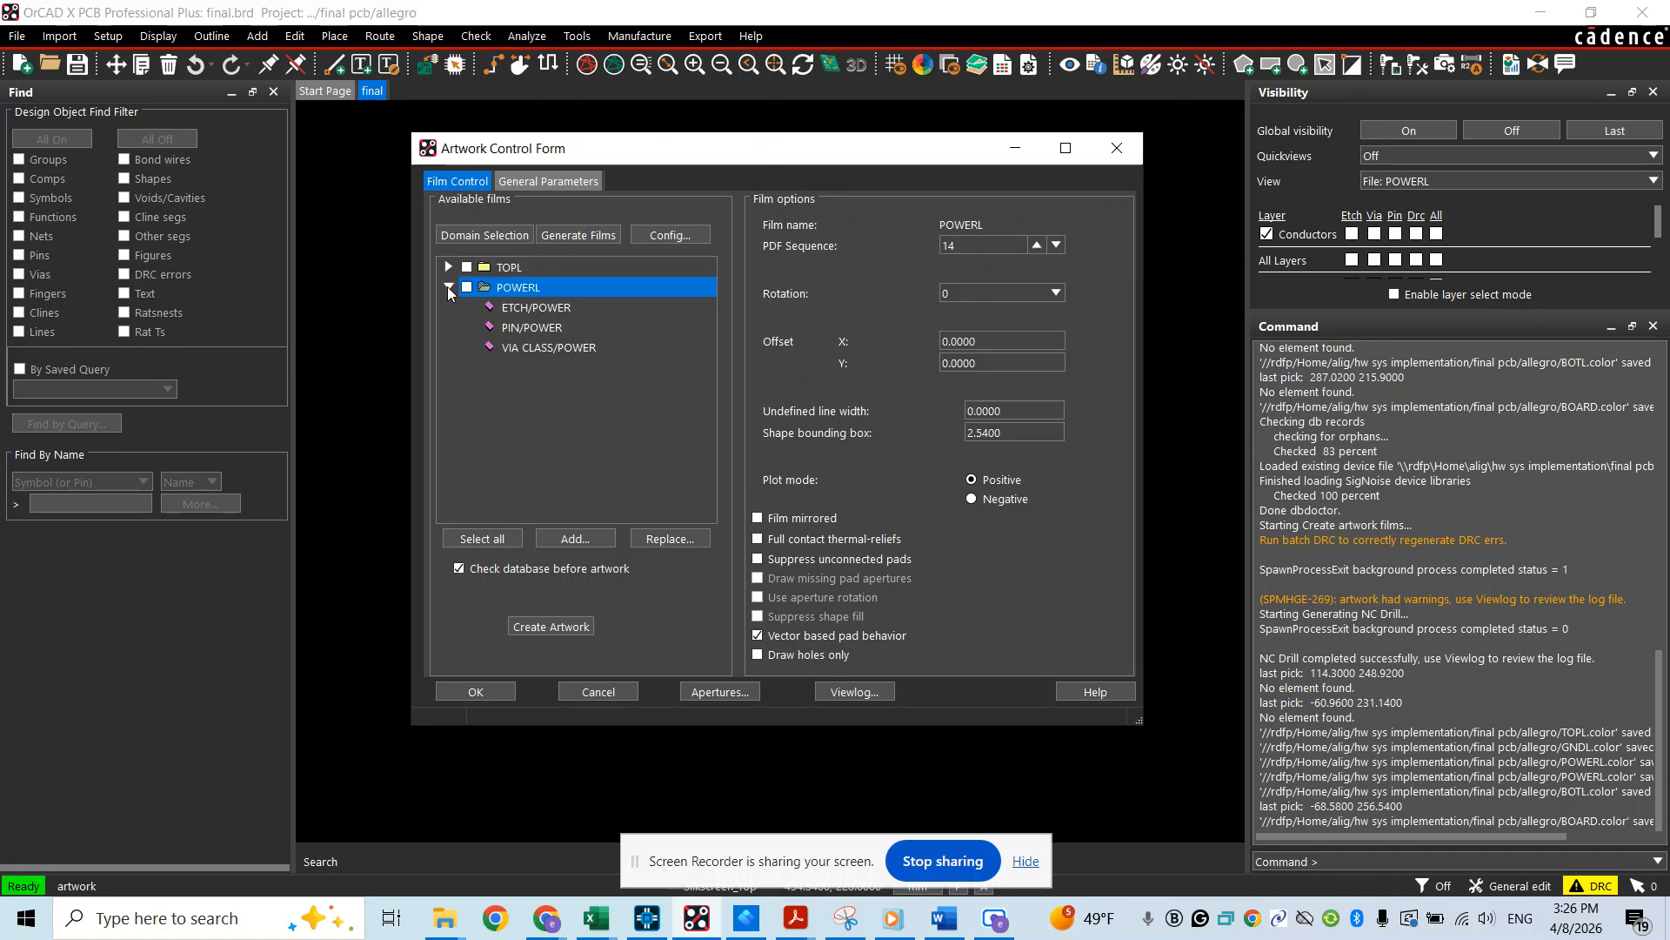
{"action": "left_click", "coordinate": [449, 288]}
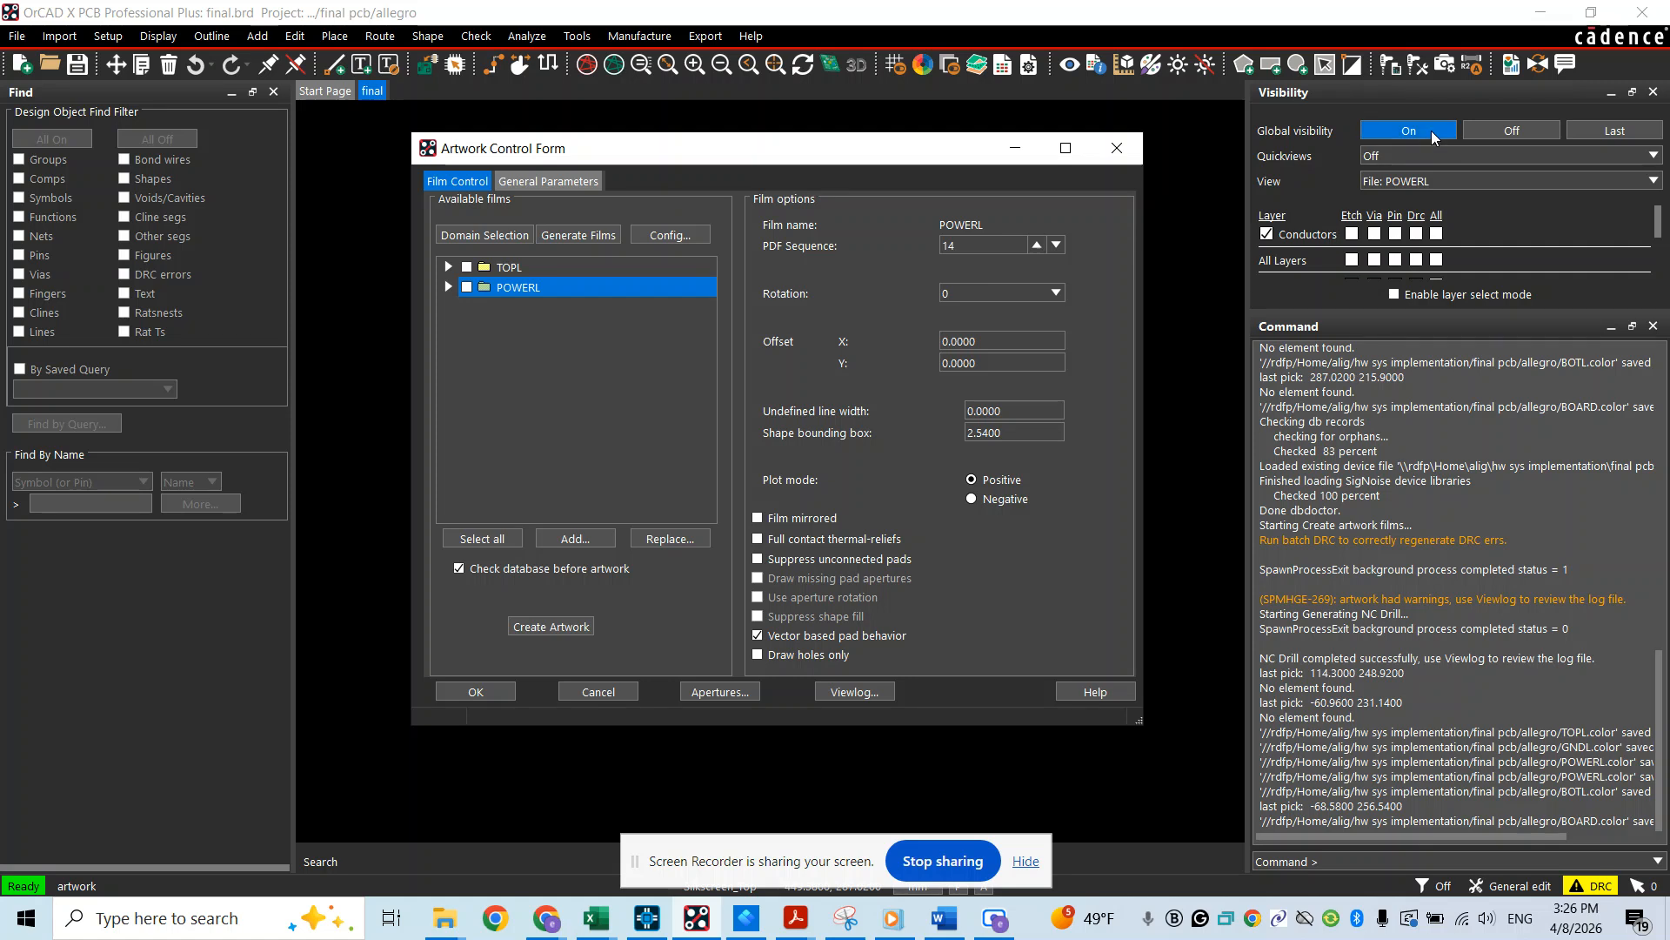
Display the saved GNDL view and add an artwork film named GNDL from it
{"action": "left_click", "coordinate": [1424, 181]}
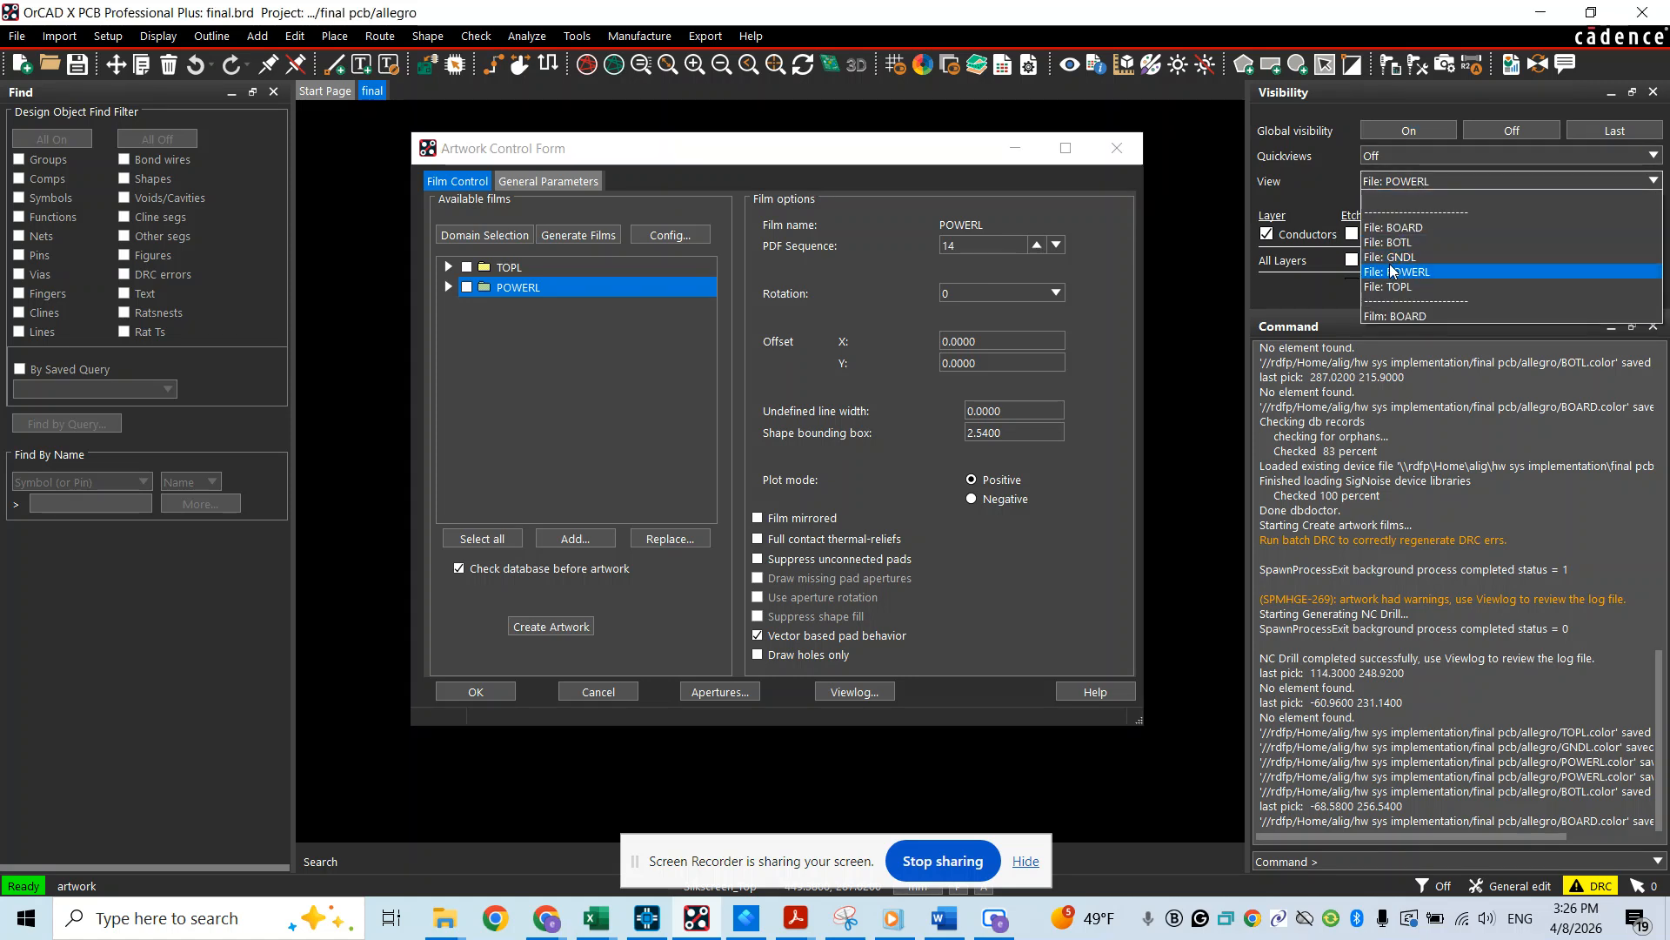
{"action": "left_click", "coordinate": [1390, 256]}
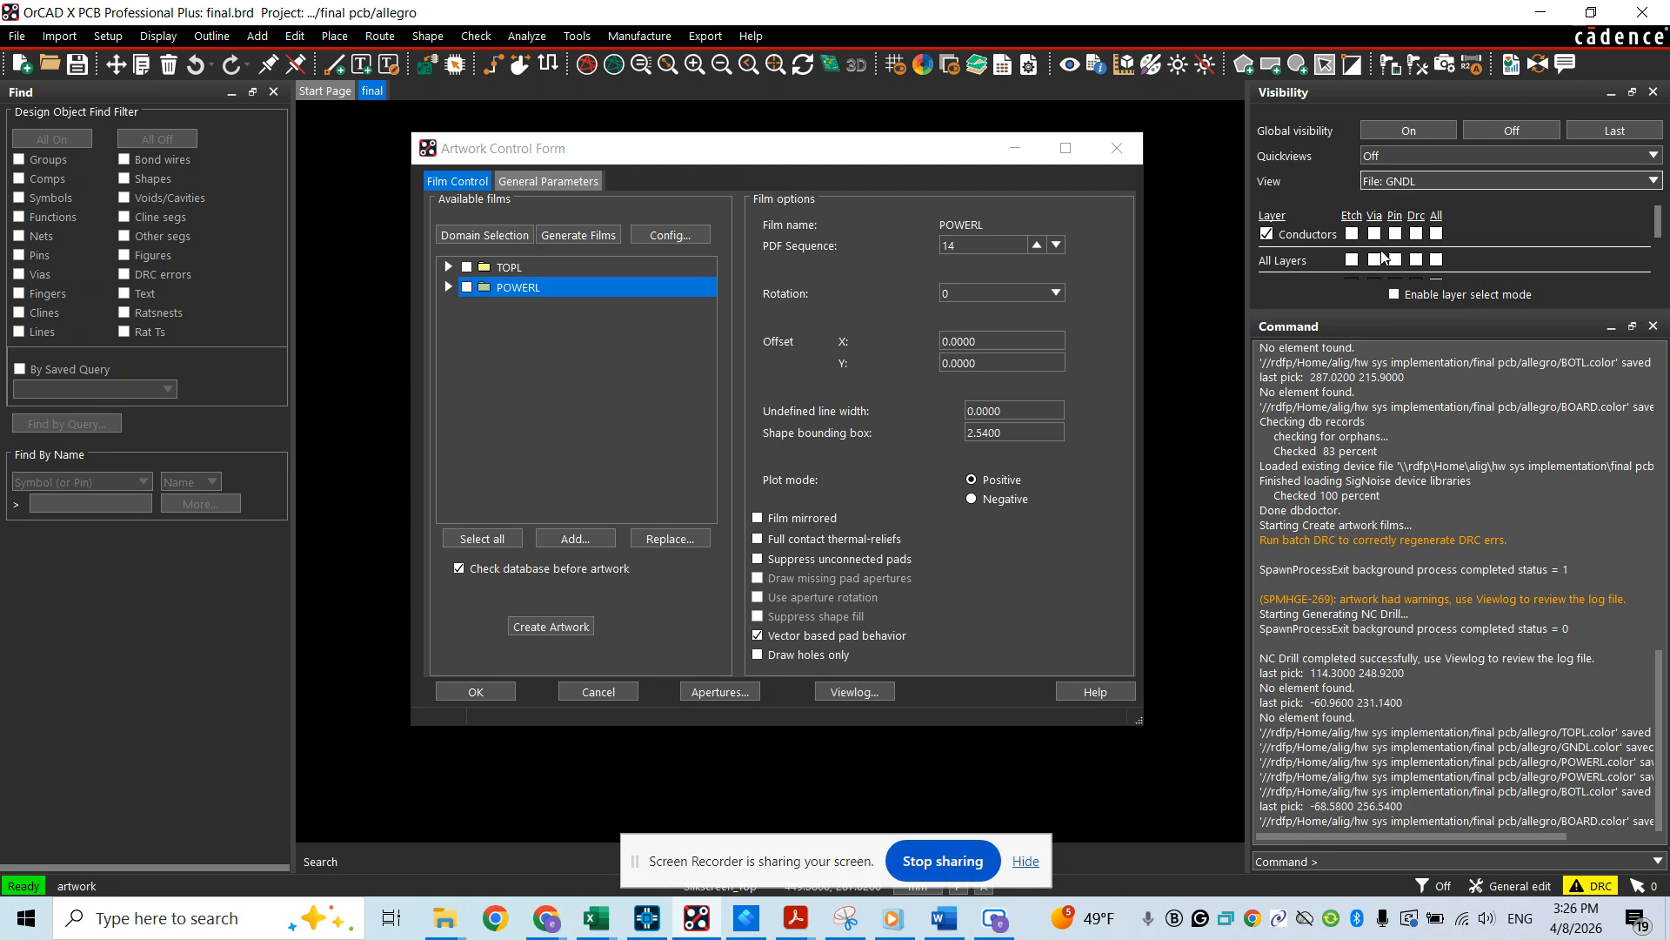
{"action": "right_click", "coordinate": [533, 290]}
{"action": "left_click", "coordinate": [582, 345]}
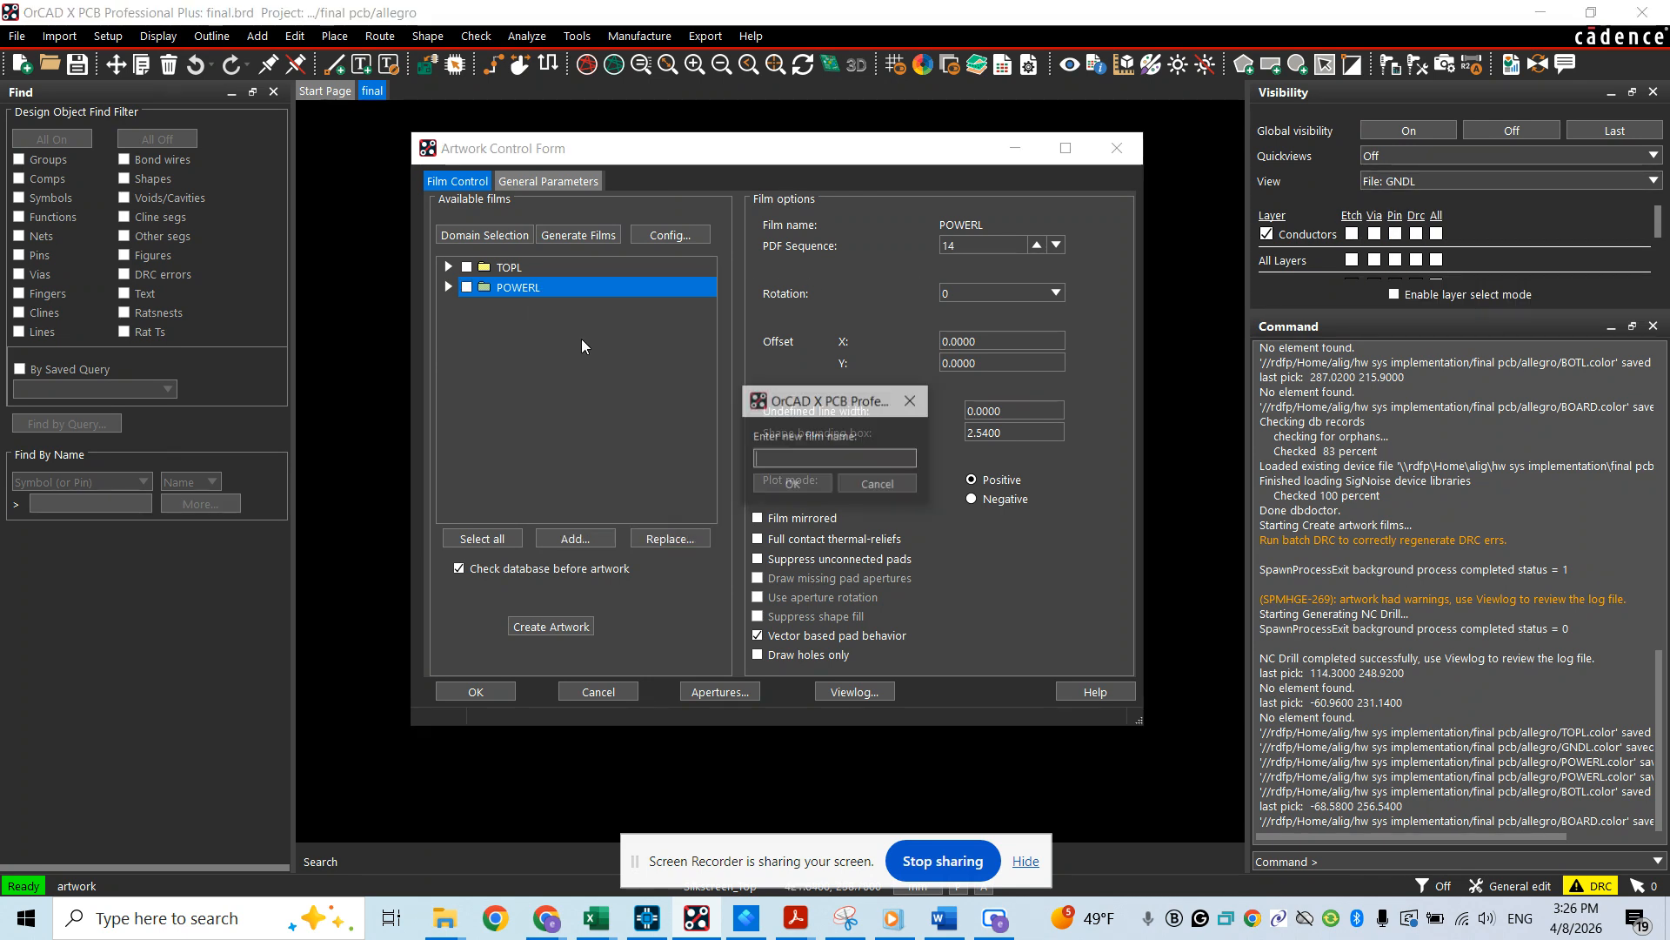
{"action": "type", "text": "GN"}
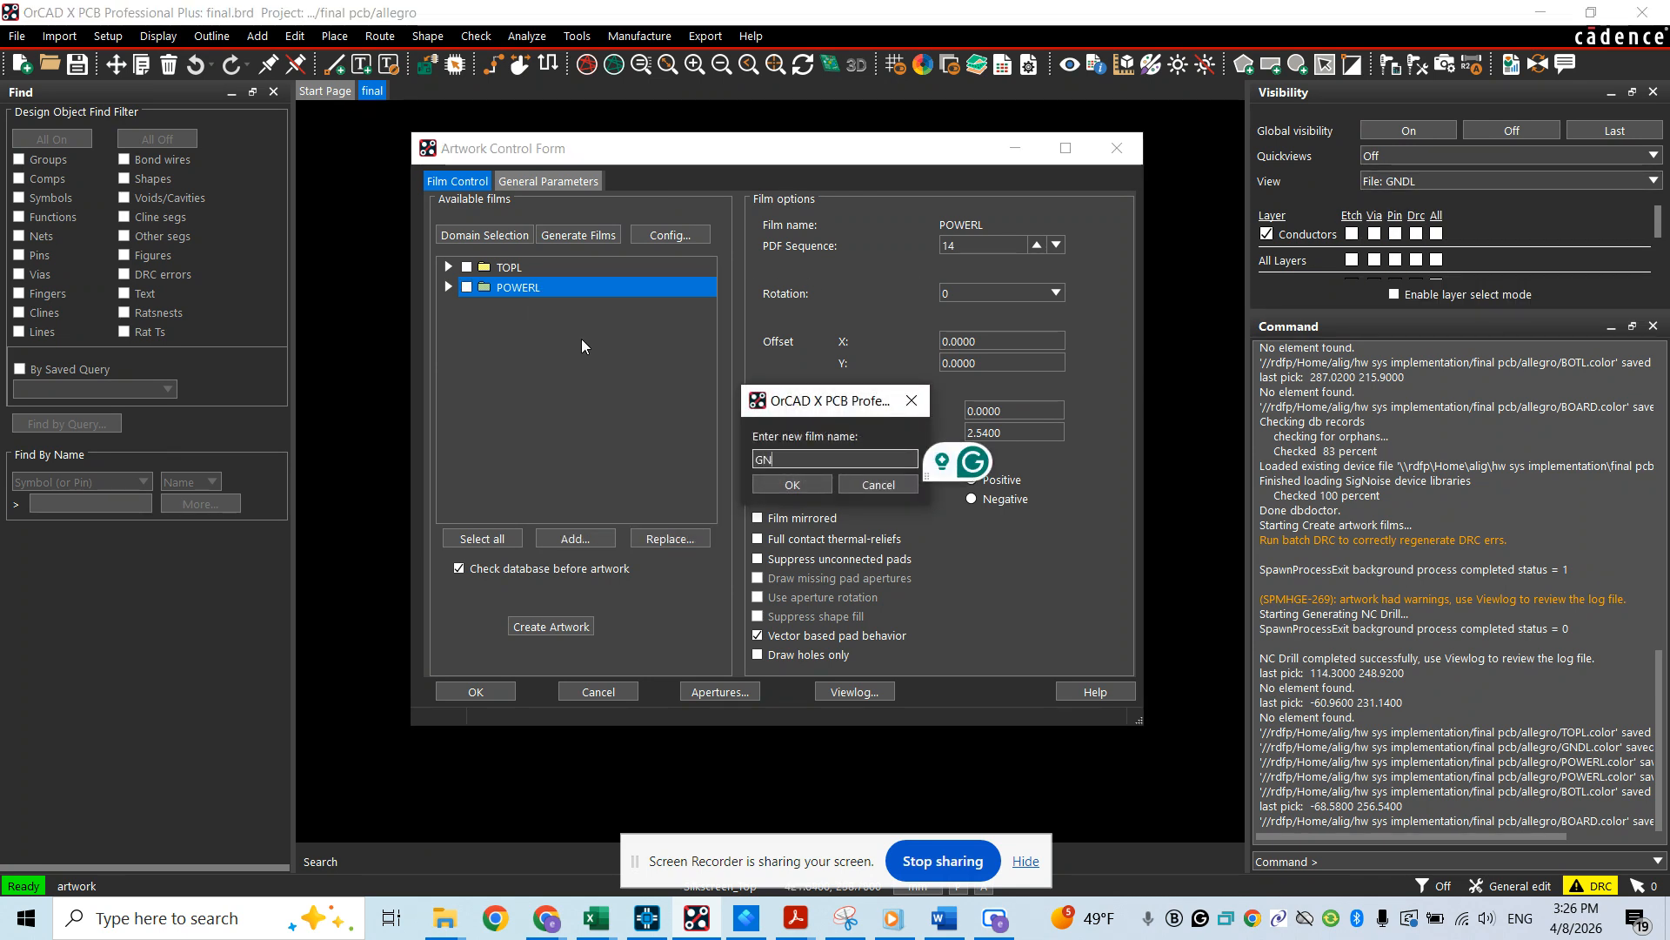
{"action": "type", "text": "DL"}
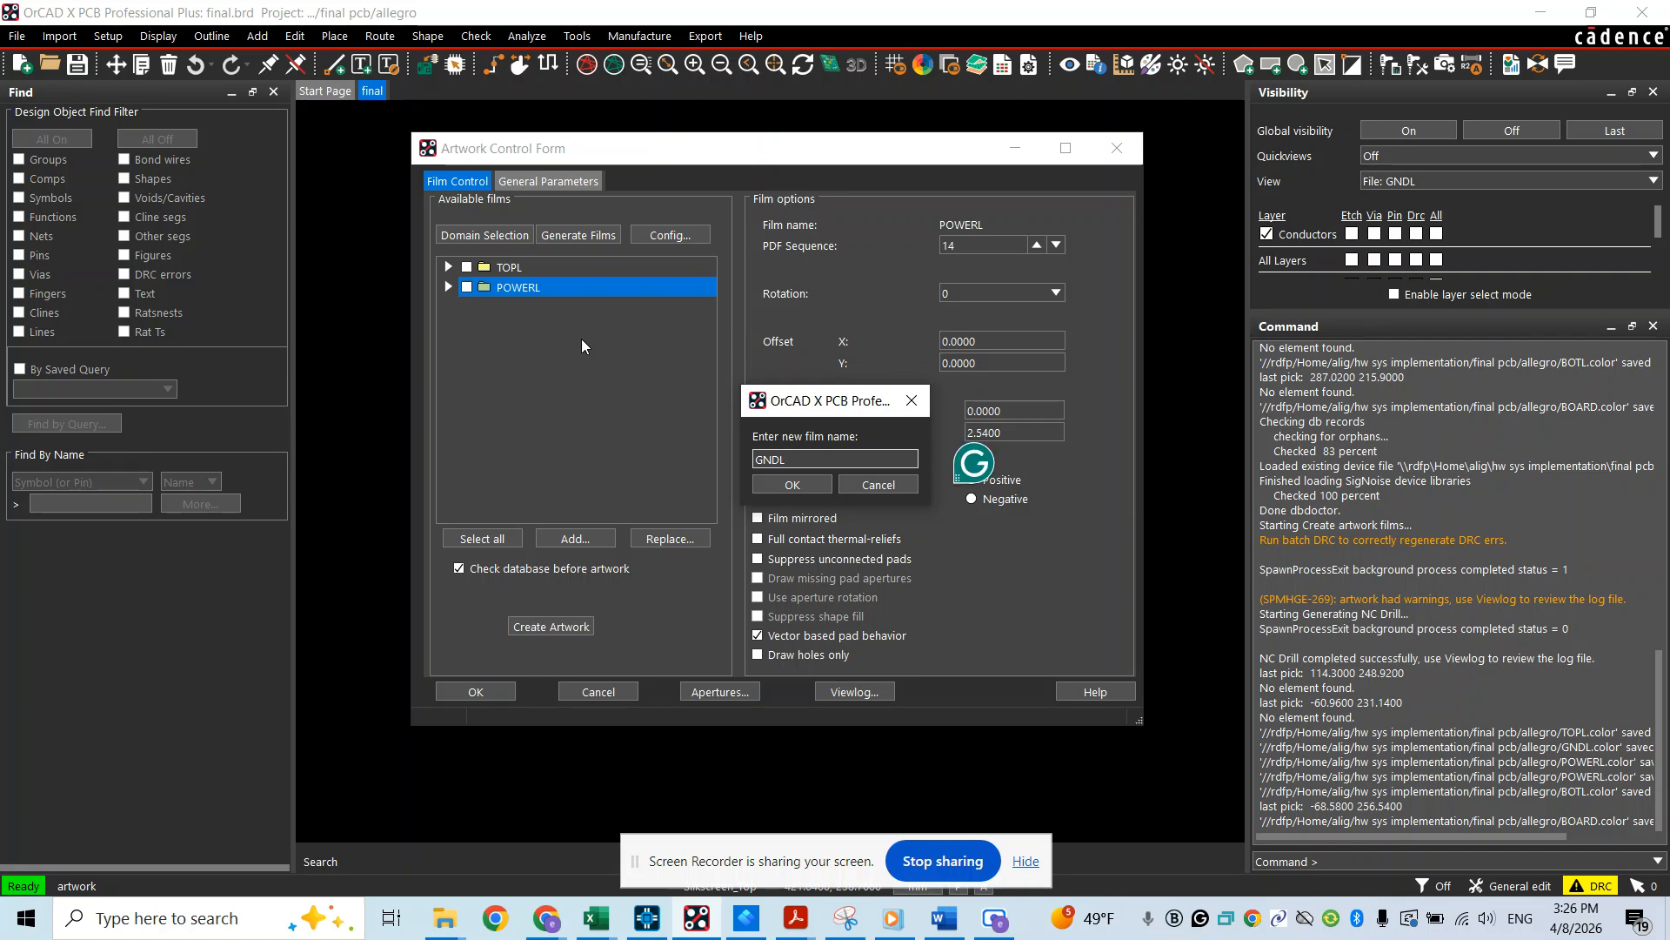
{"action": "left_click", "coordinate": [791, 484]}
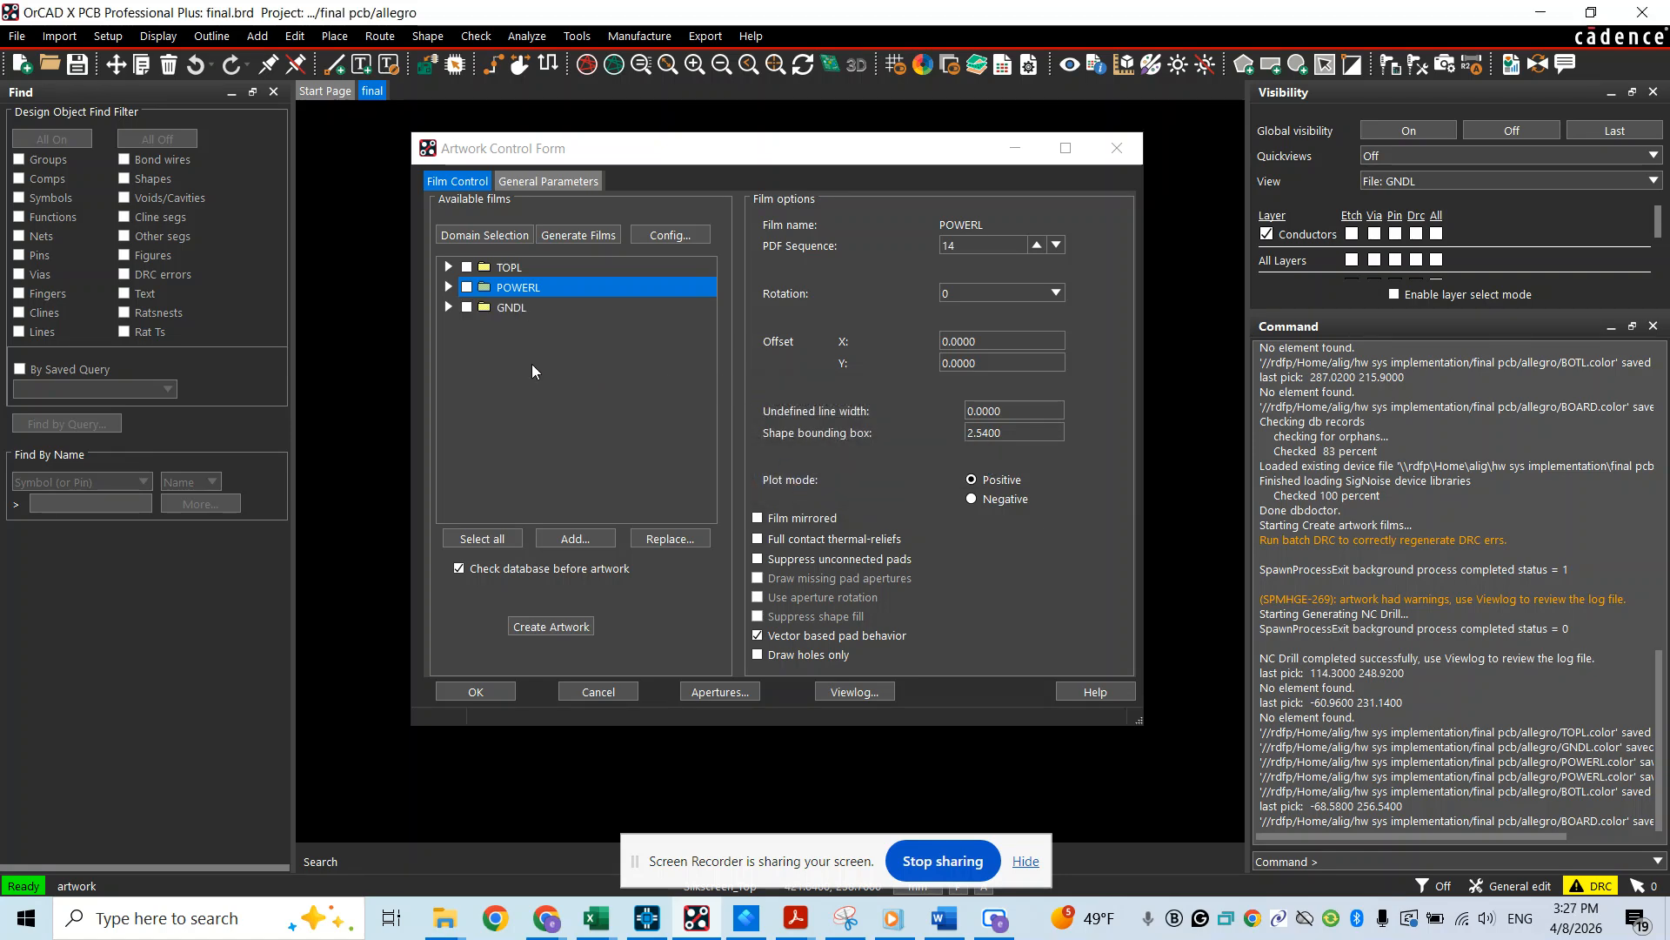
Display the saved BOTL view and add an artwork film named BOTL from it
{"action": "left_click", "coordinate": [1411, 183]}
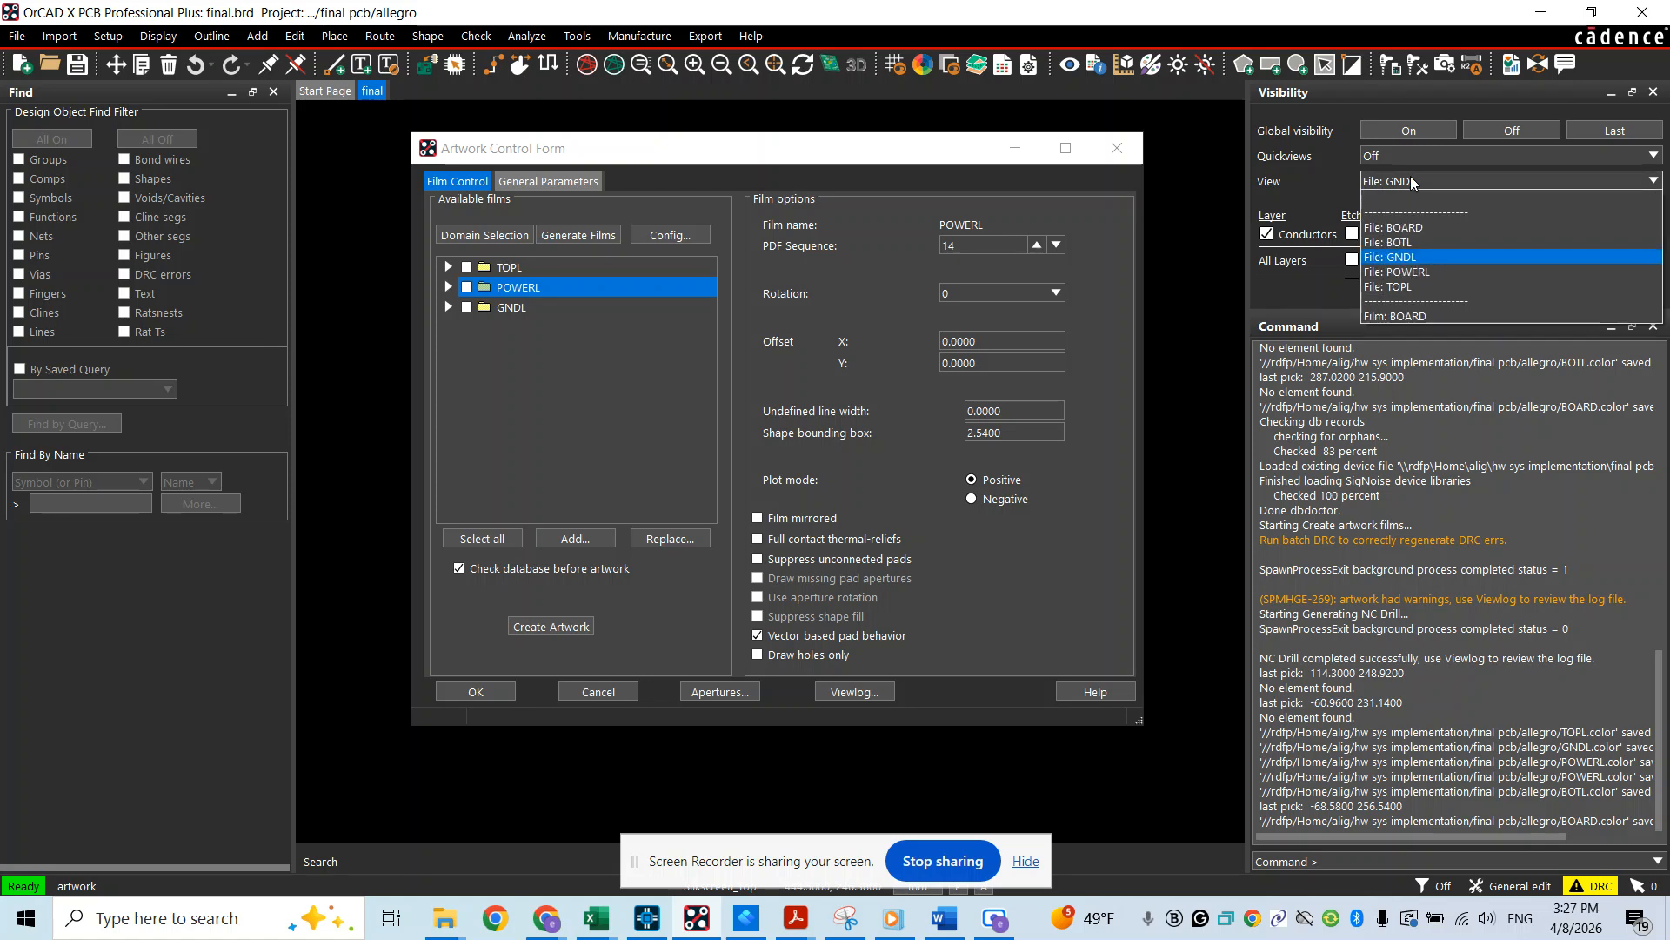
{"action": "left_click", "coordinate": [1405, 247]}
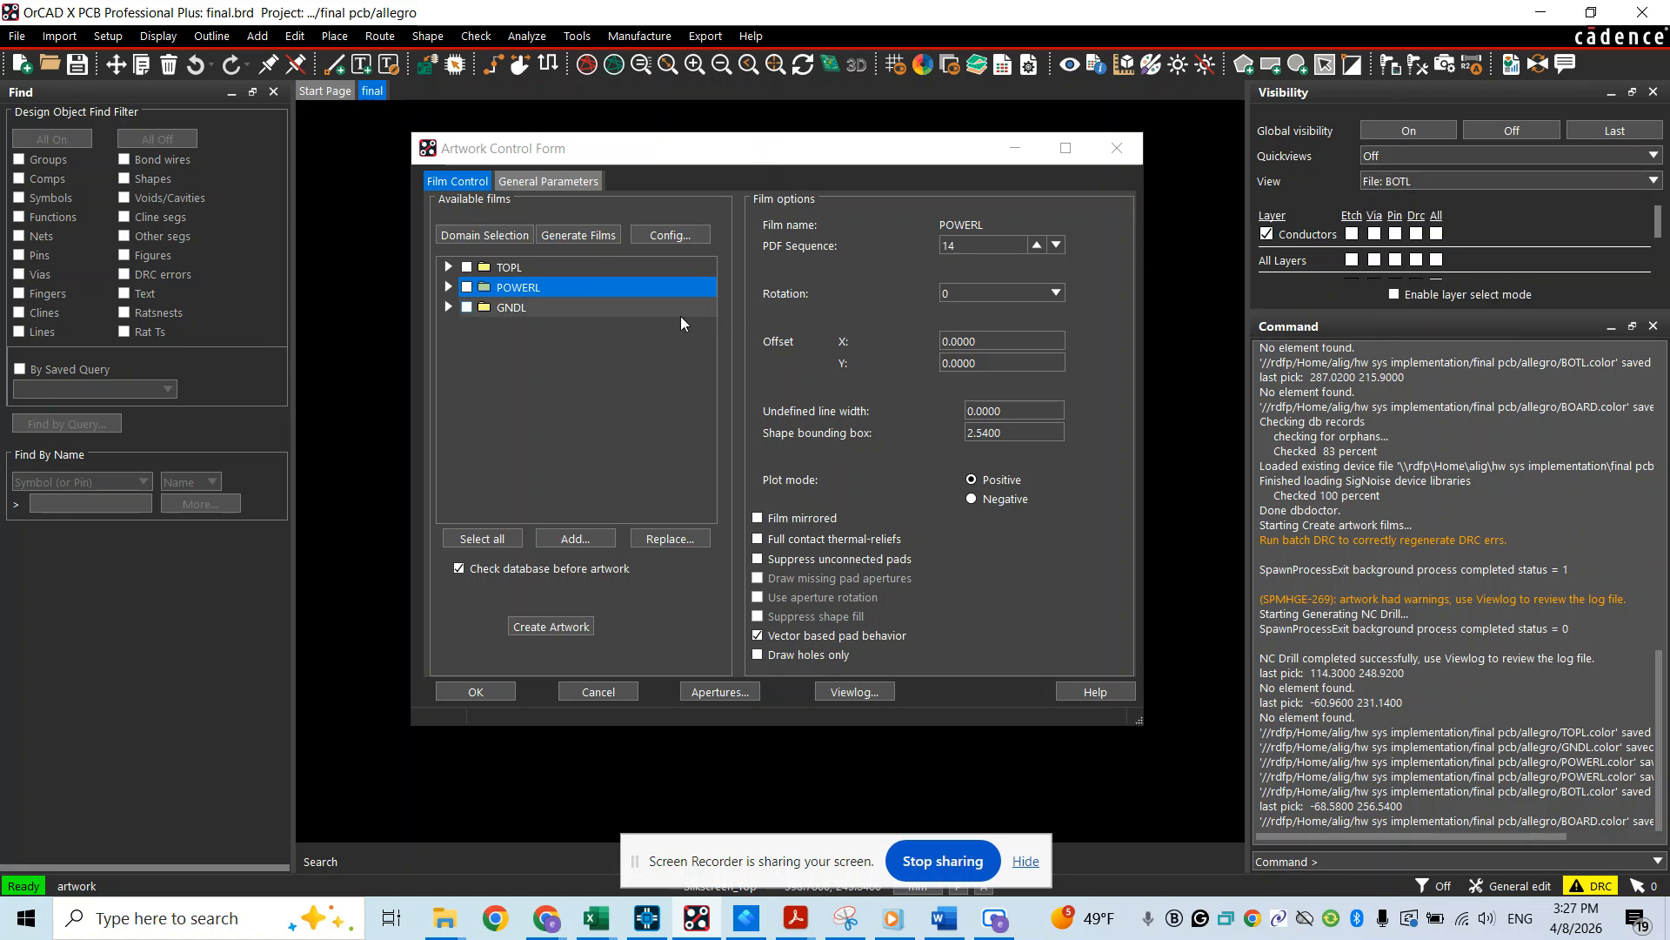
{"action": "right_click", "coordinate": [514, 308]}
{"action": "left_click", "coordinate": [546, 368]}
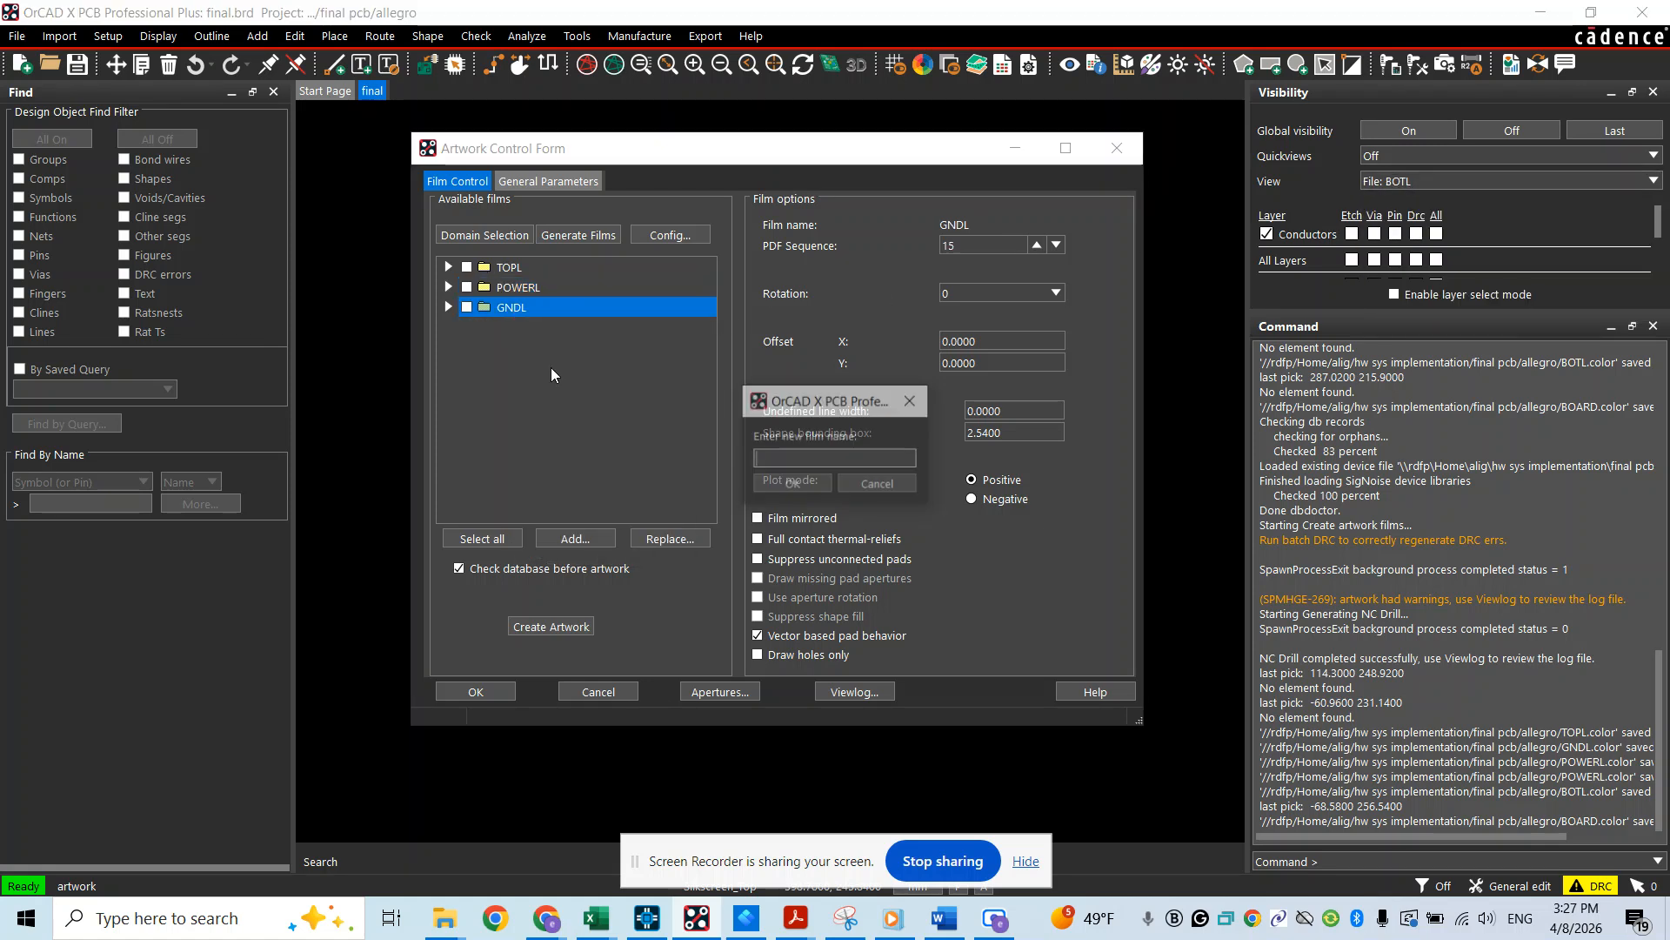
{"action": "type", "text": "BOTL"}
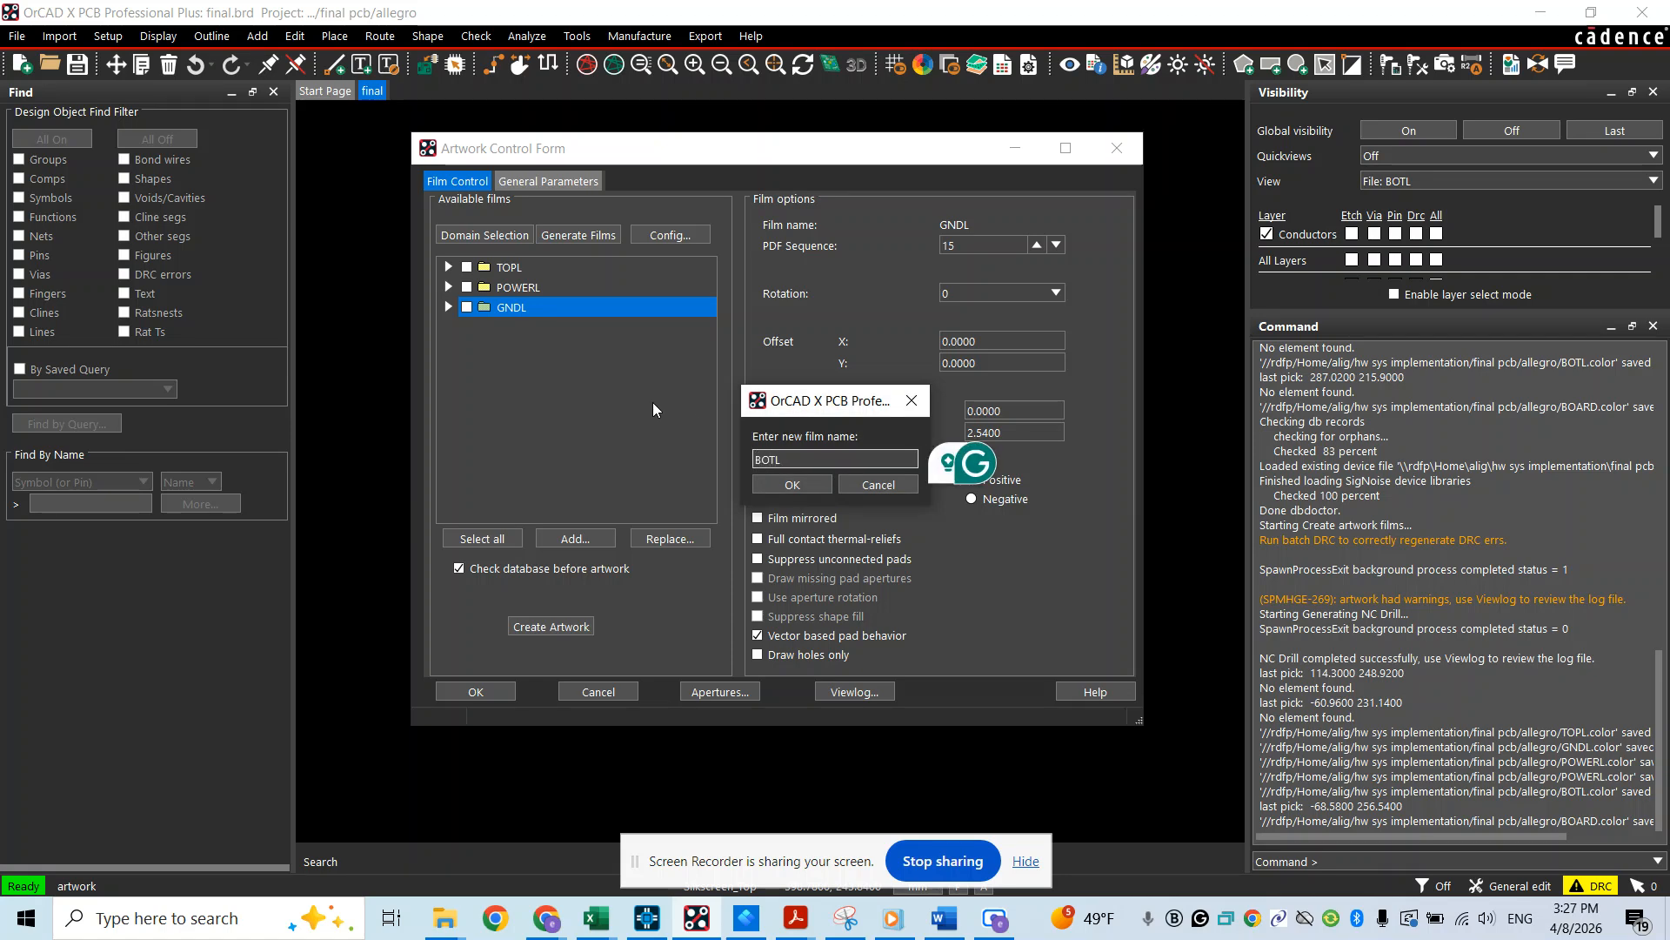
{"action": "left_click", "coordinate": [789, 485]}
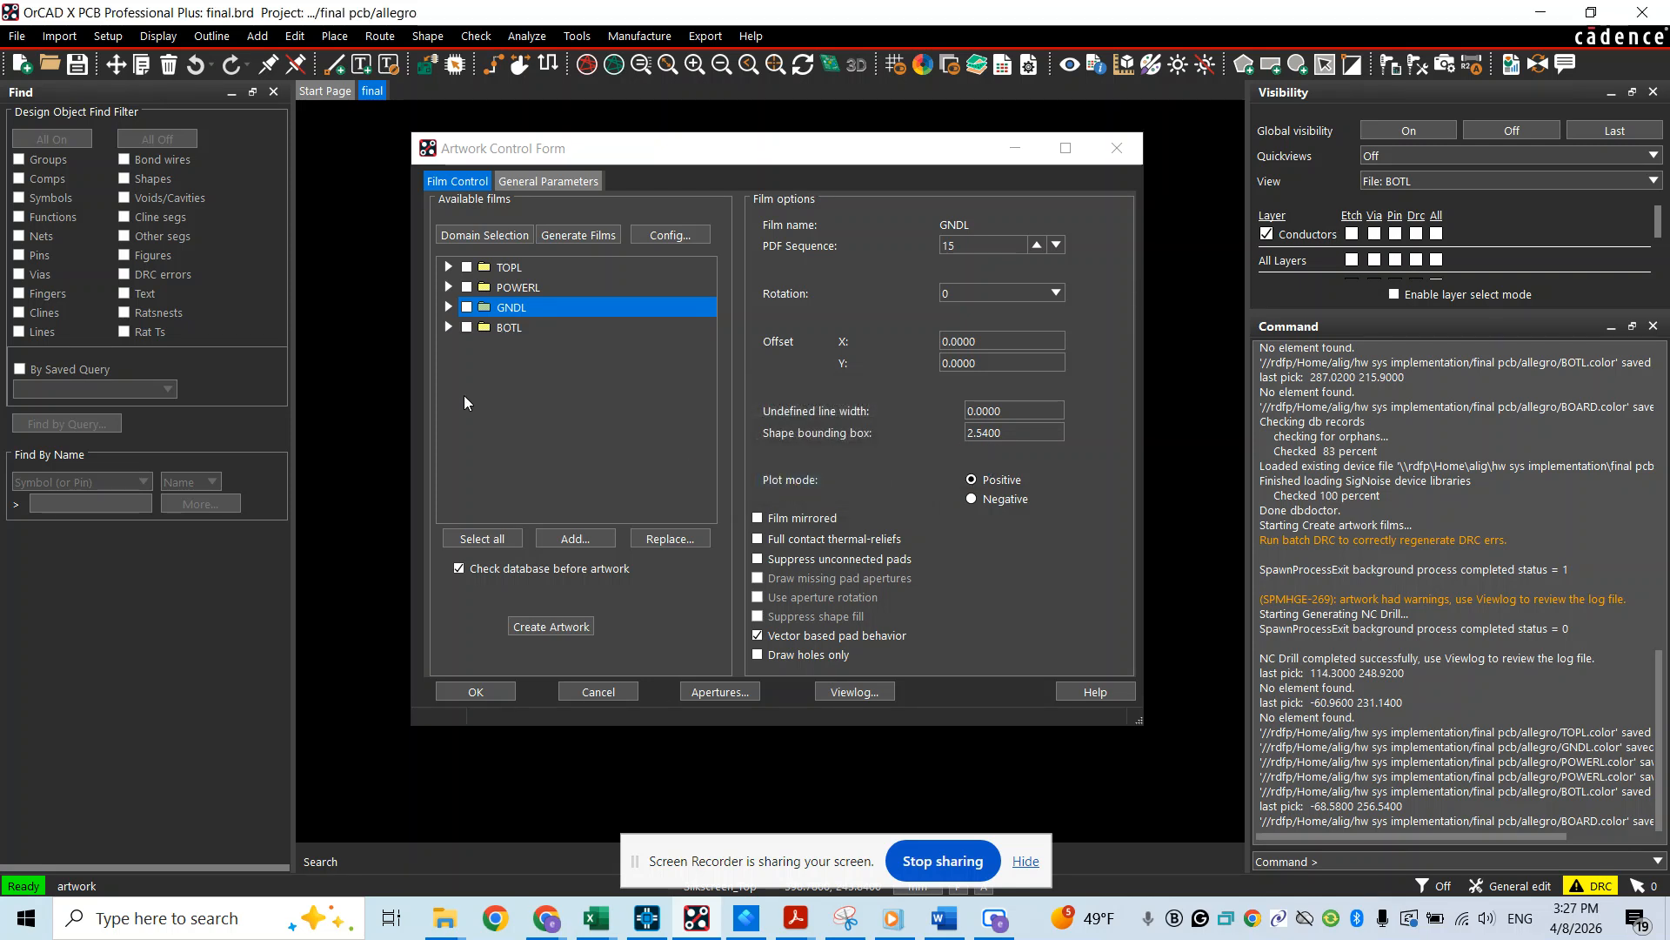
Display the saved BOARD view and add an artwork film named BOARD from it
{"action": "right_click", "coordinate": [495, 327]}
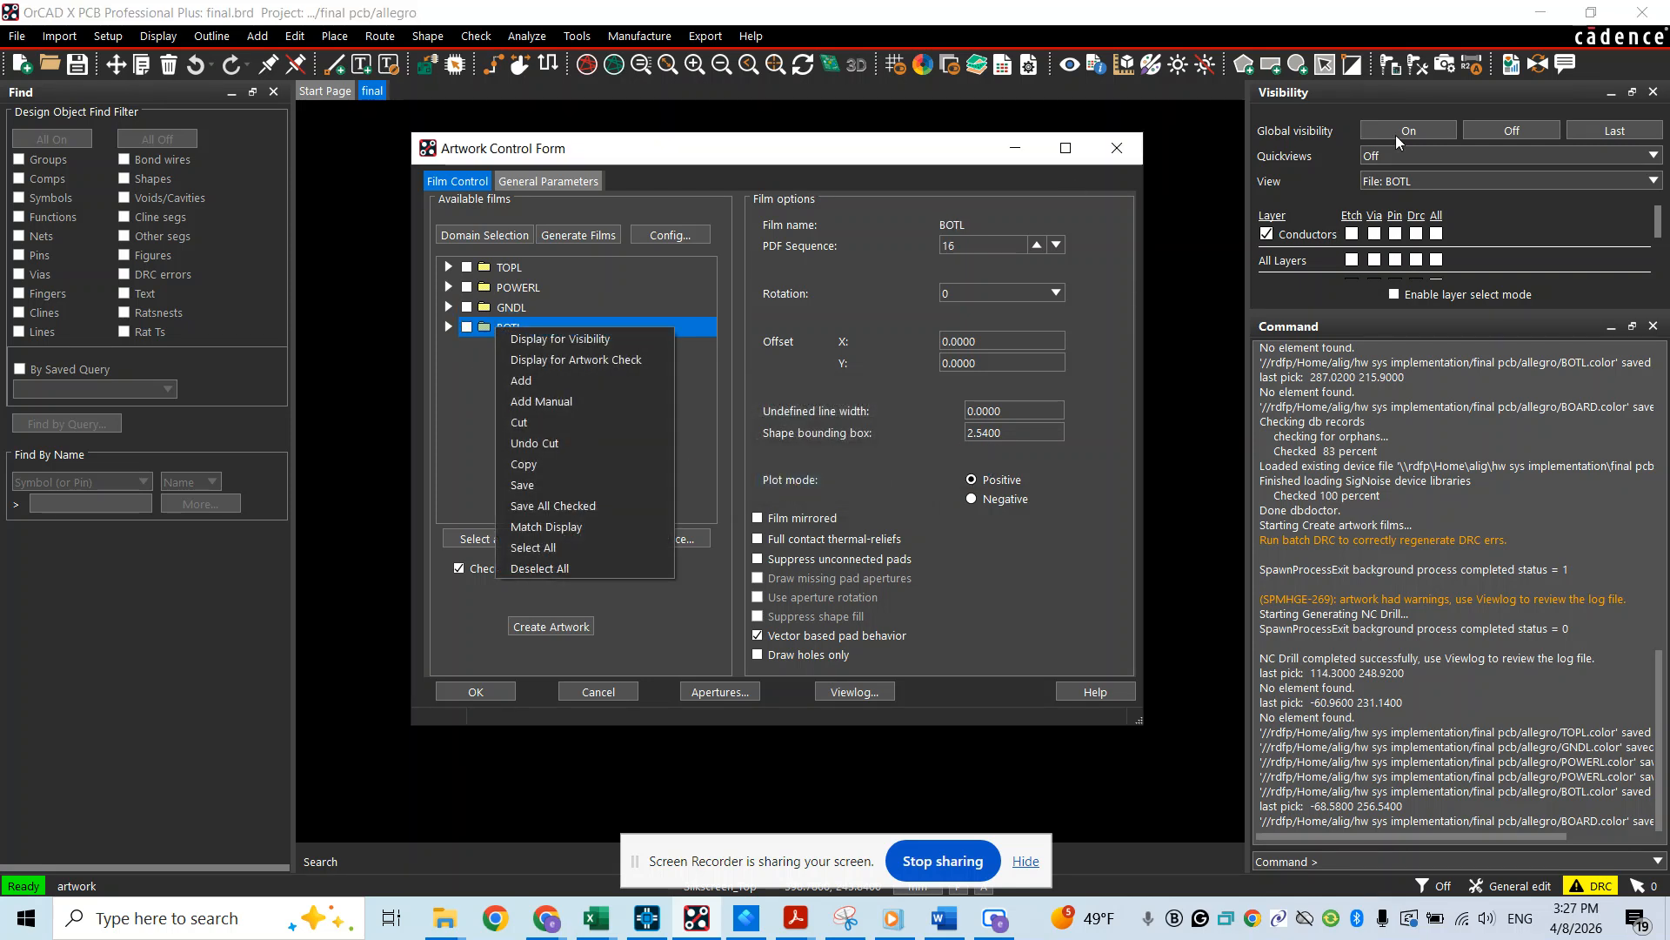
{"action": "left_click", "coordinate": [1369, 182]}
{"action": "left_click", "coordinate": [1382, 237]}
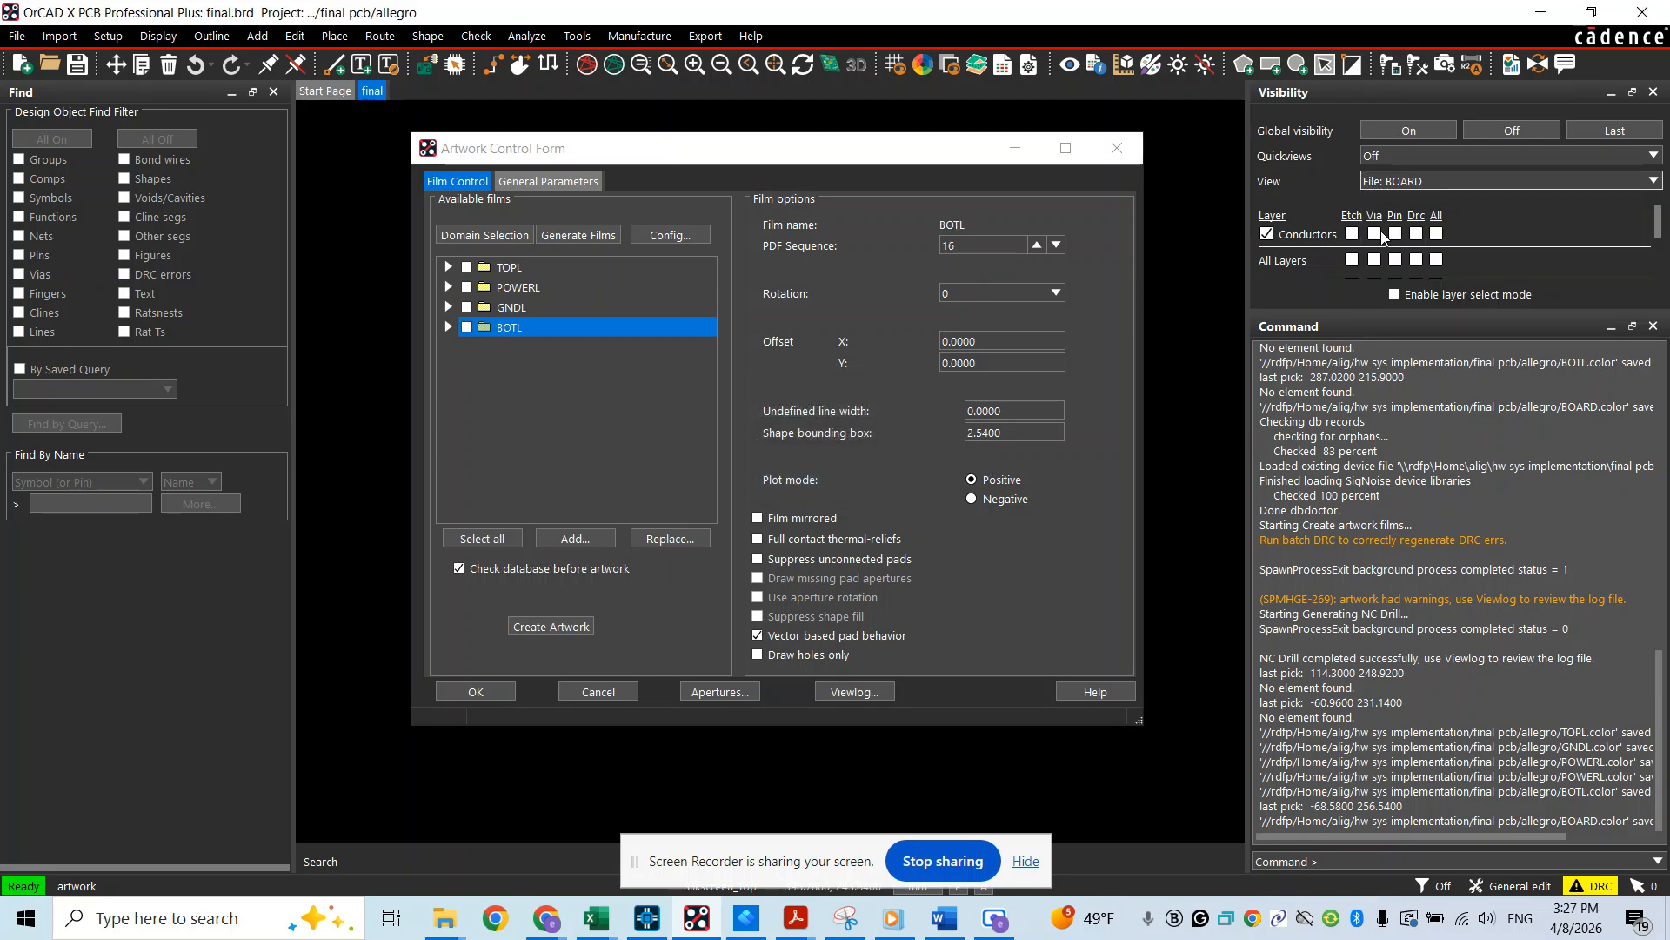
{"action": "right_click", "coordinate": [504, 326]}
{"action": "left_click", "coordinate": [541, 380]}
{"action": "type", "text": "BOARD"}
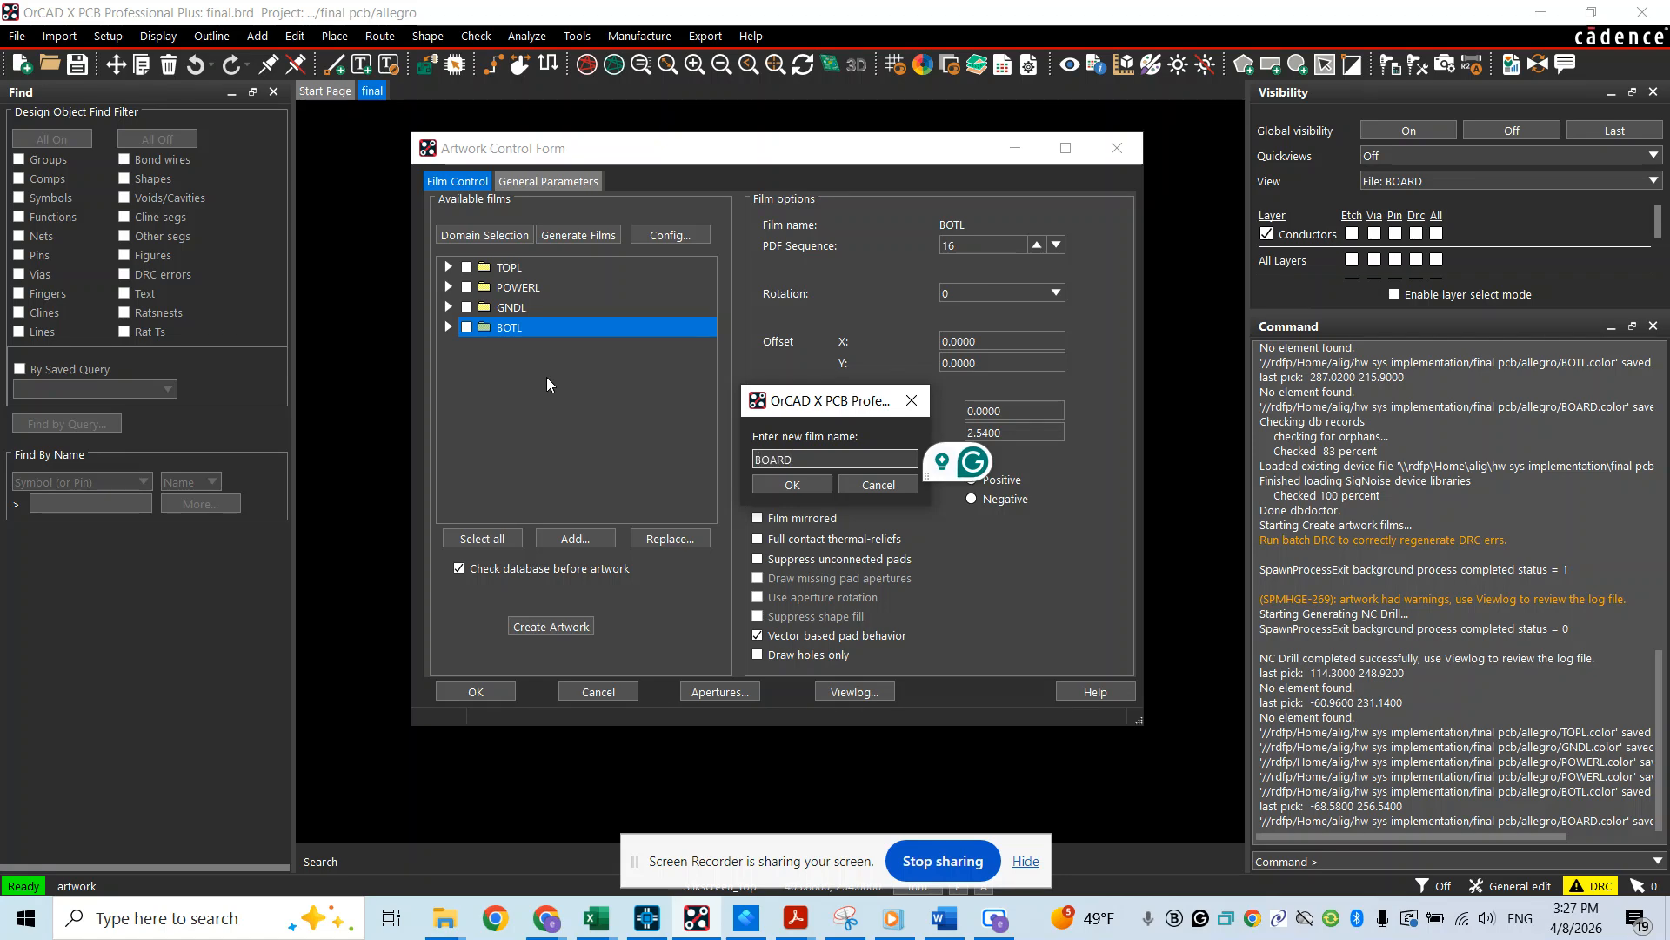
{"action": "left_click", "coordinate": [765, 485]}
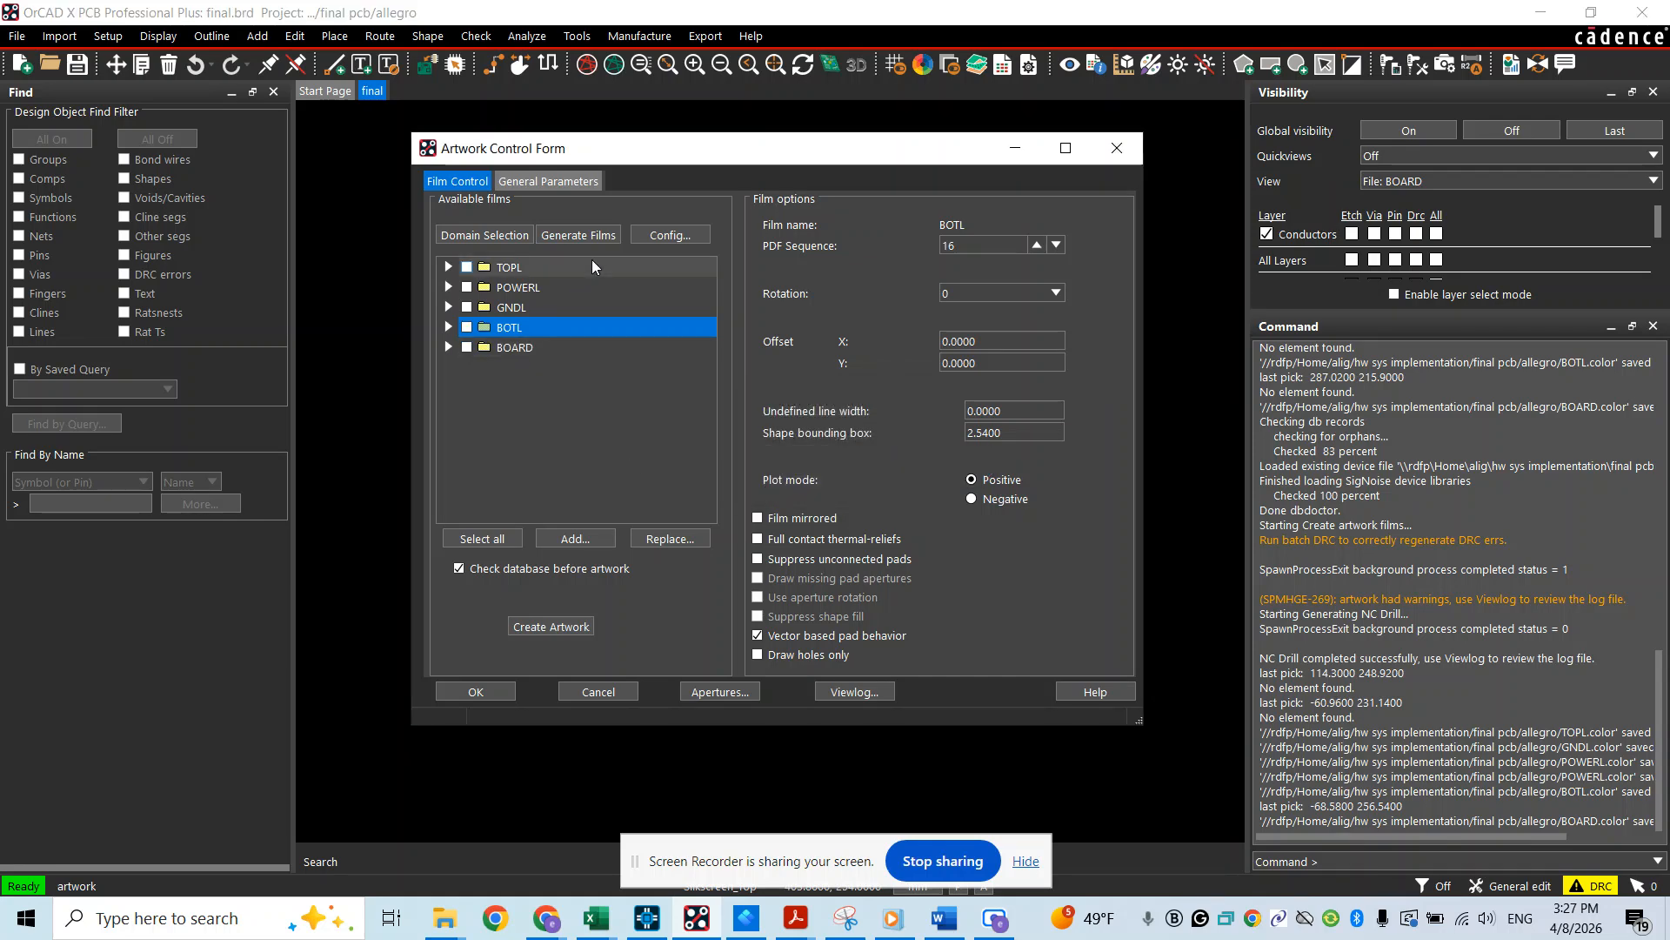
Turn on the top and bottom Soldermask and Pastemask layers in the color settings
{"action": "left_click", "coordinate": [920, 66]}
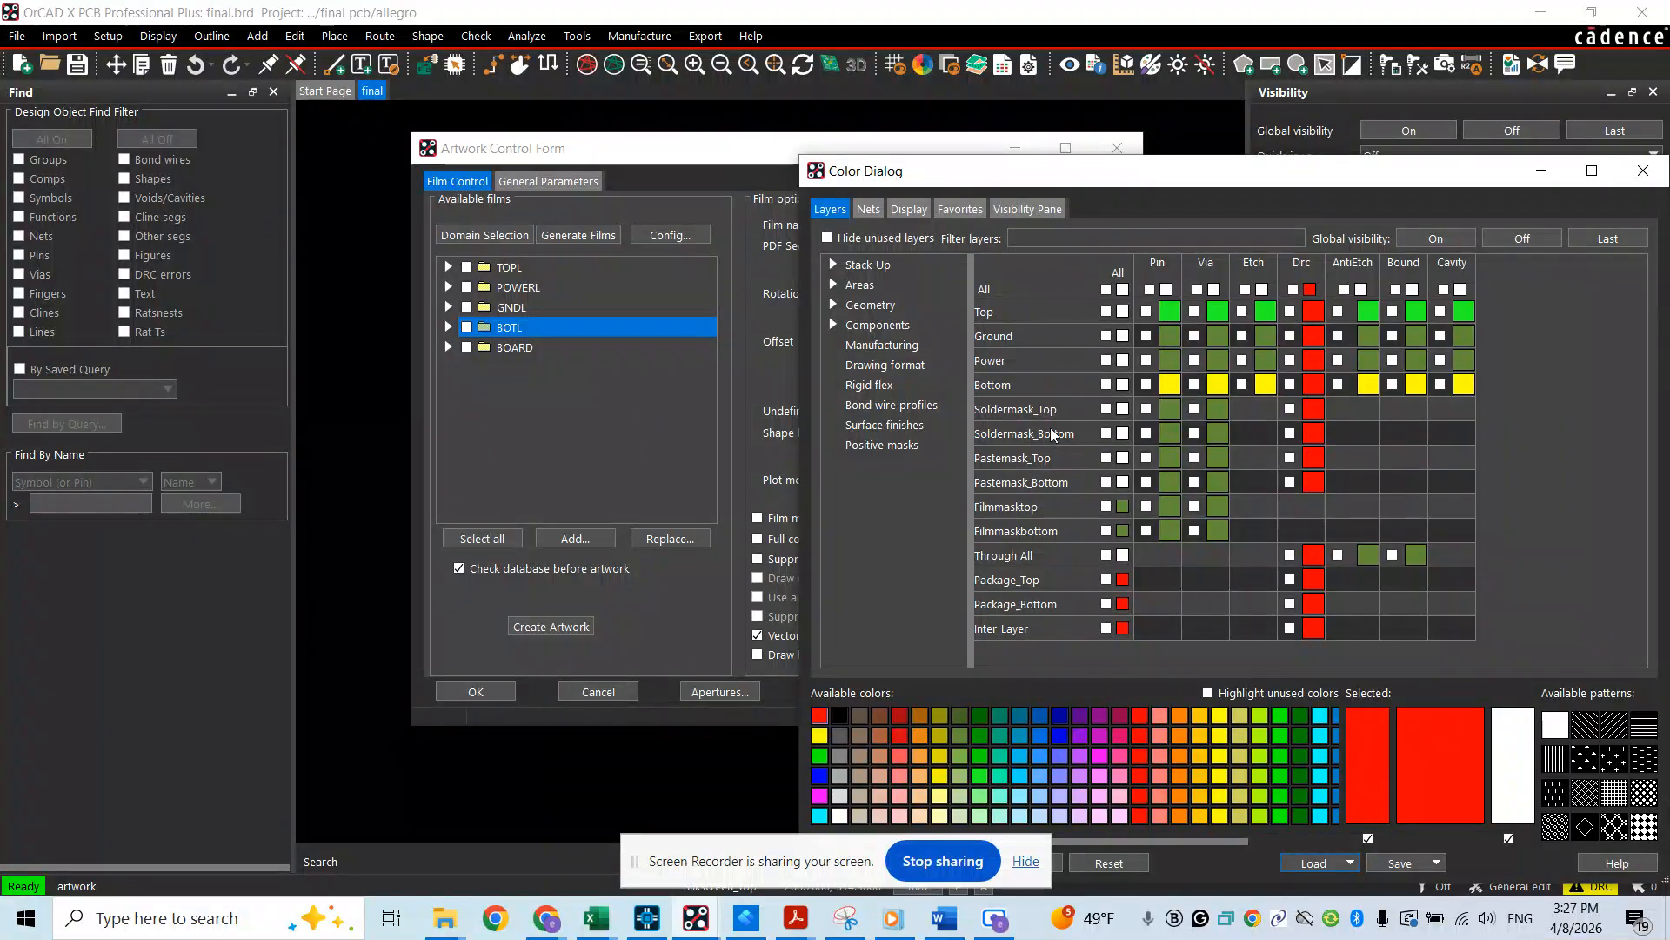
{"action": "left_click", "coordinate": [1106, 433]}
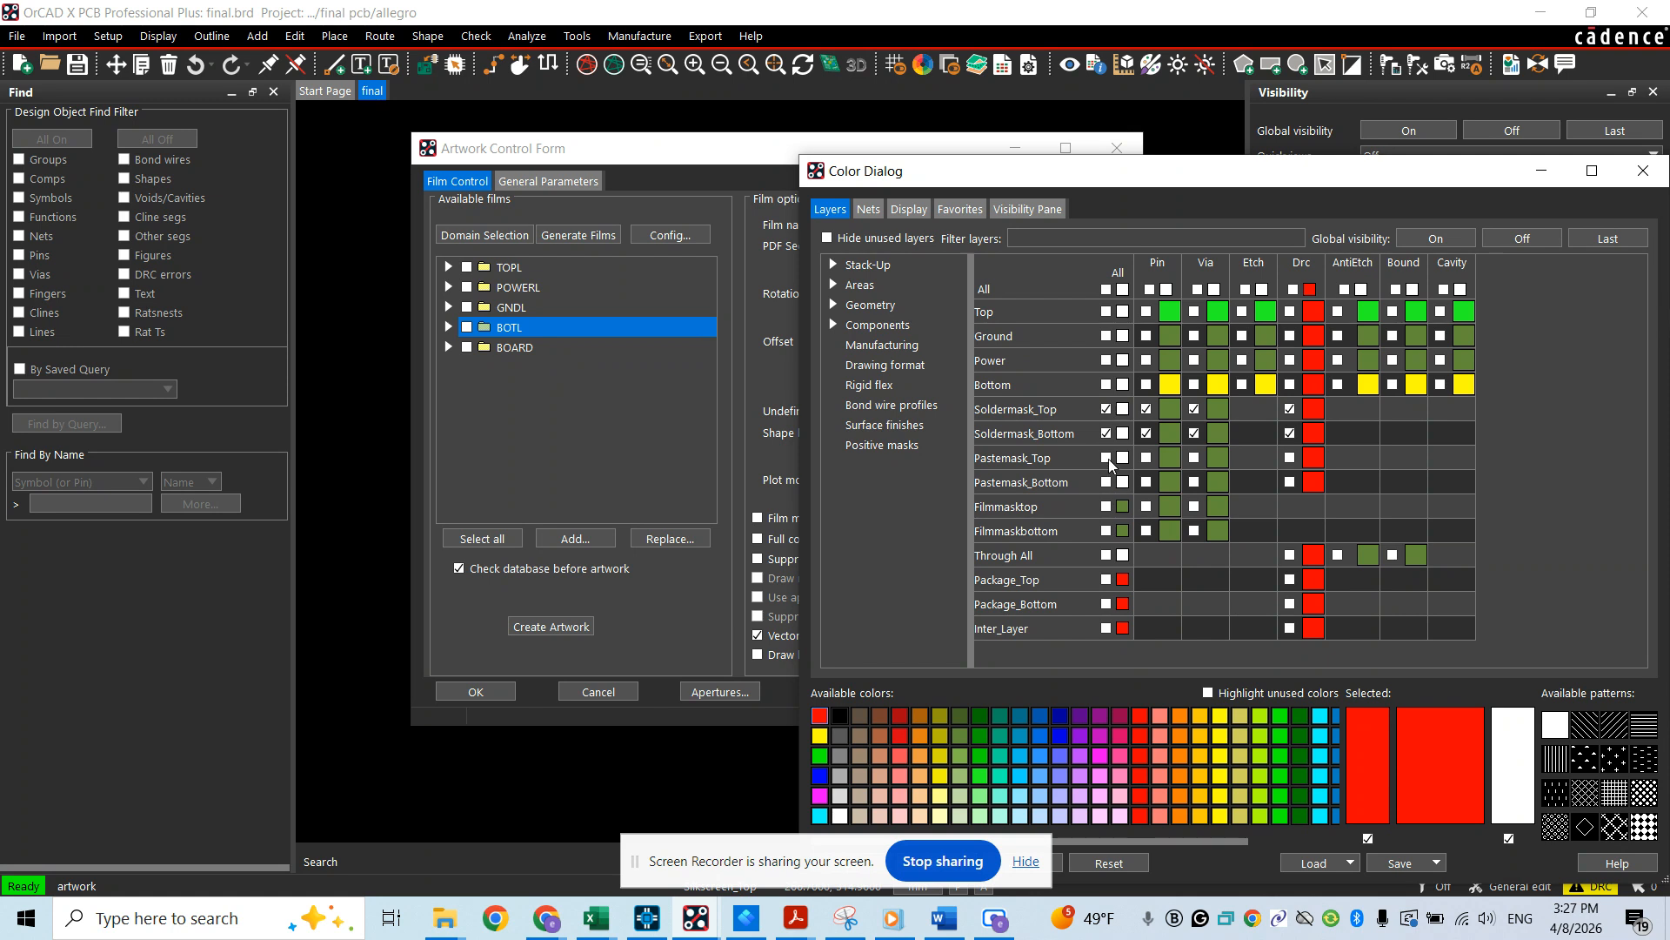
{"action": "left_click", "coordinate": [1106, 458]}
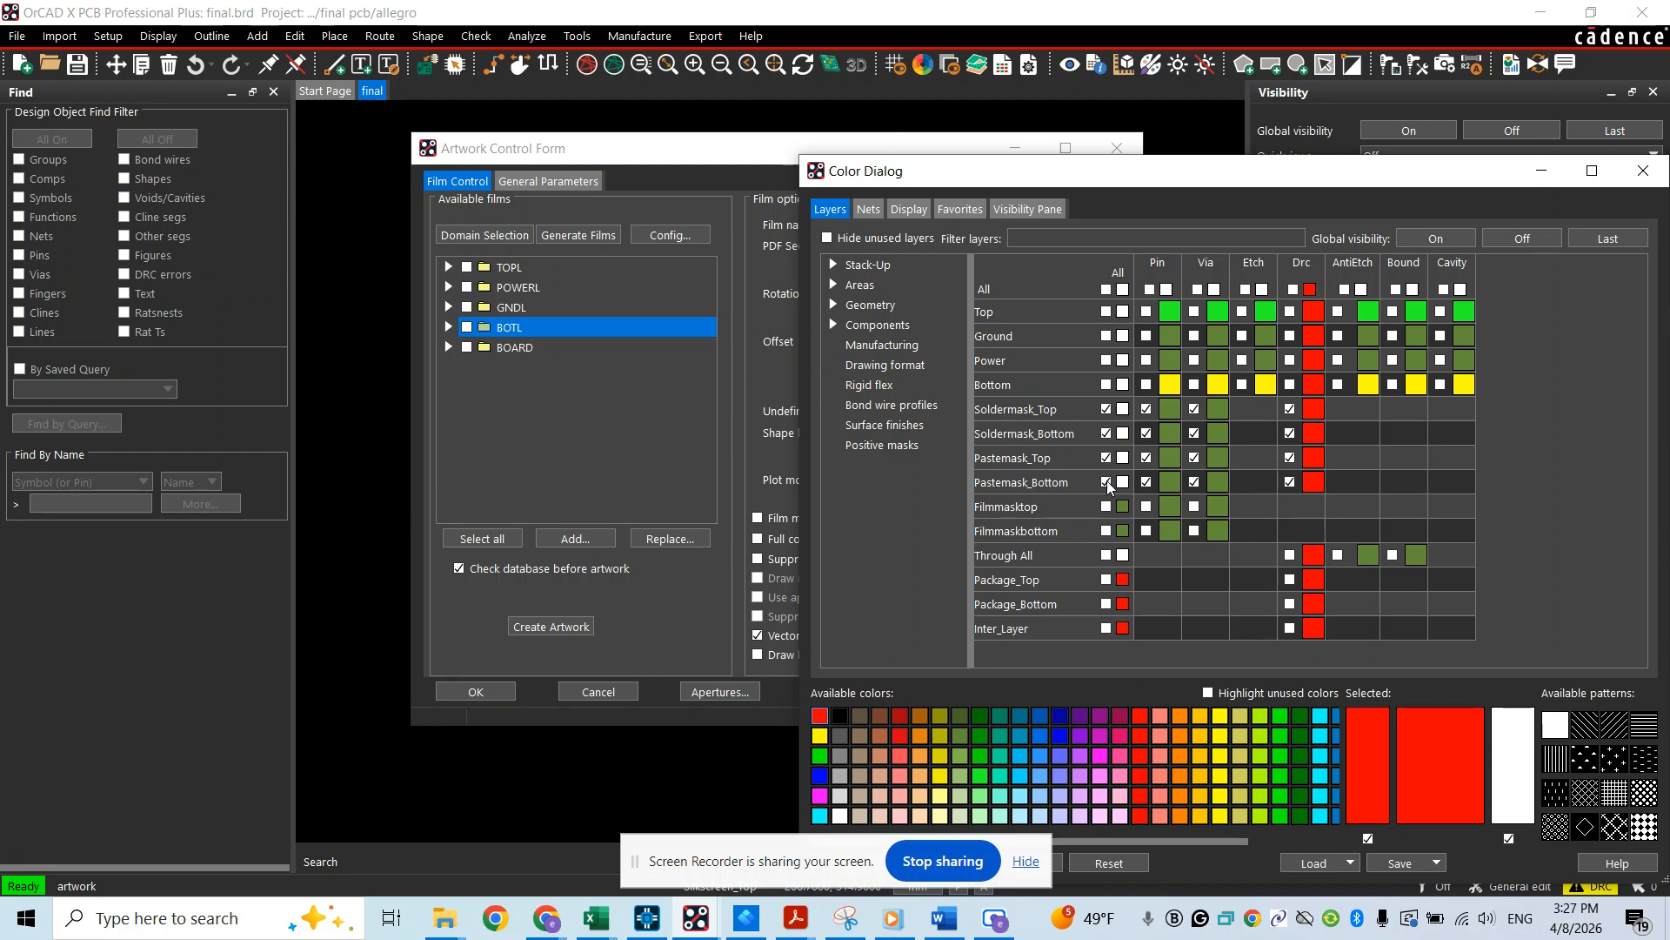
{"action": "left_click", "coordinate": [1106, 482]}
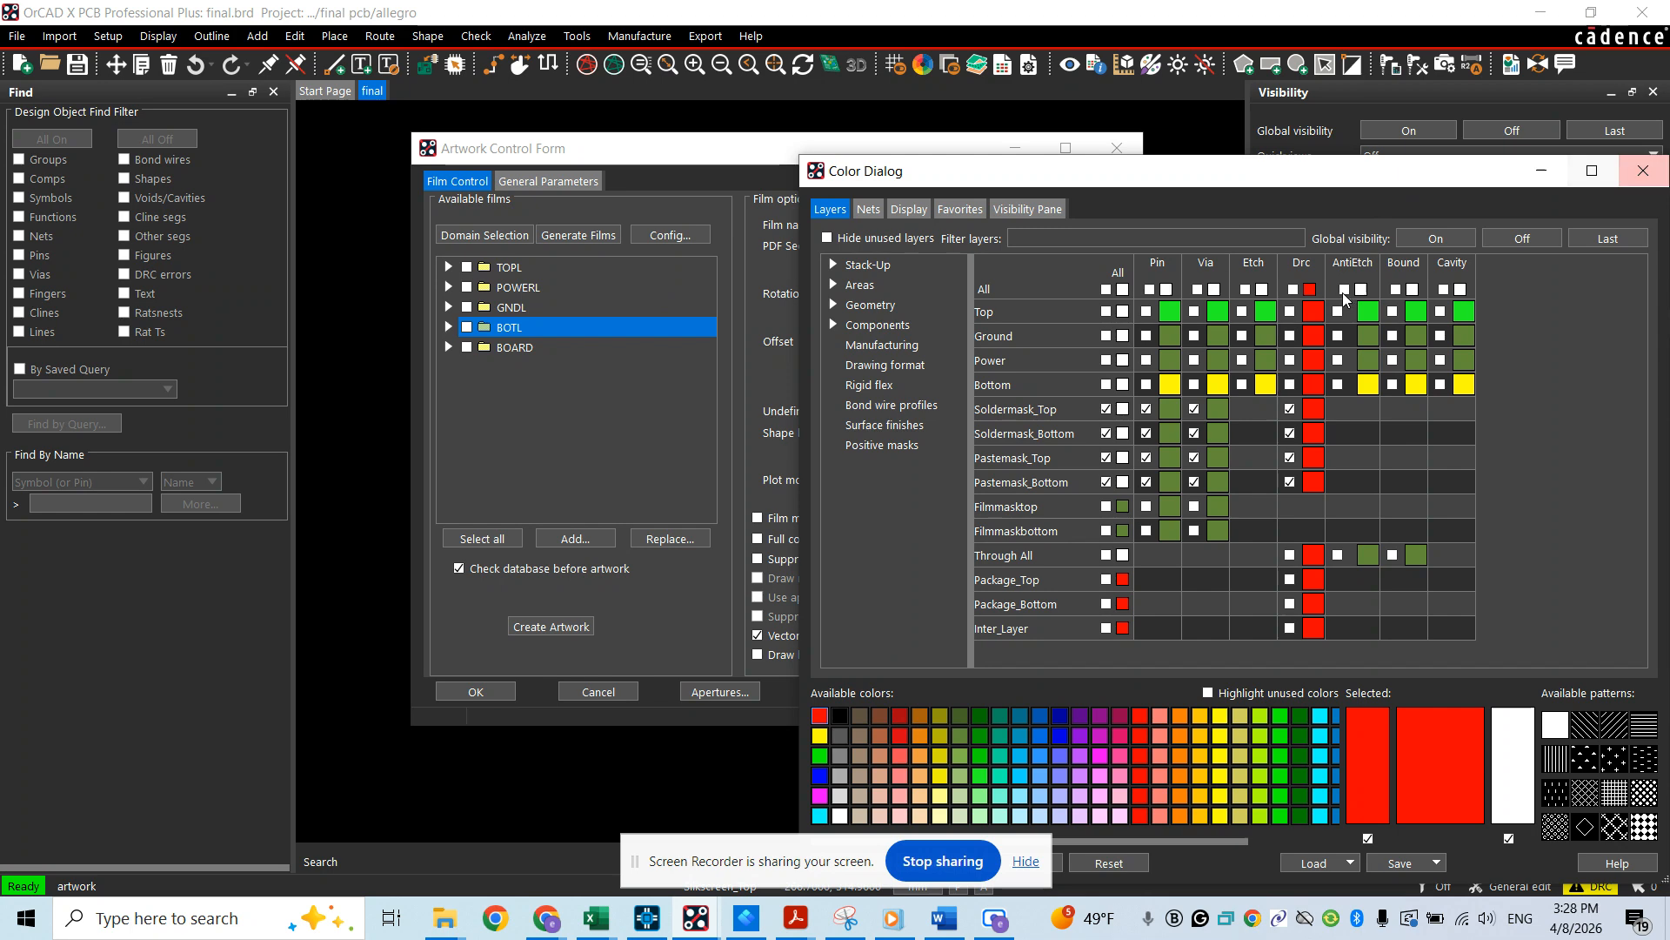
Turn on global visibility for all layers in the color settings and close them
{"action": "left_click", "coordinate": [1435, 240]}
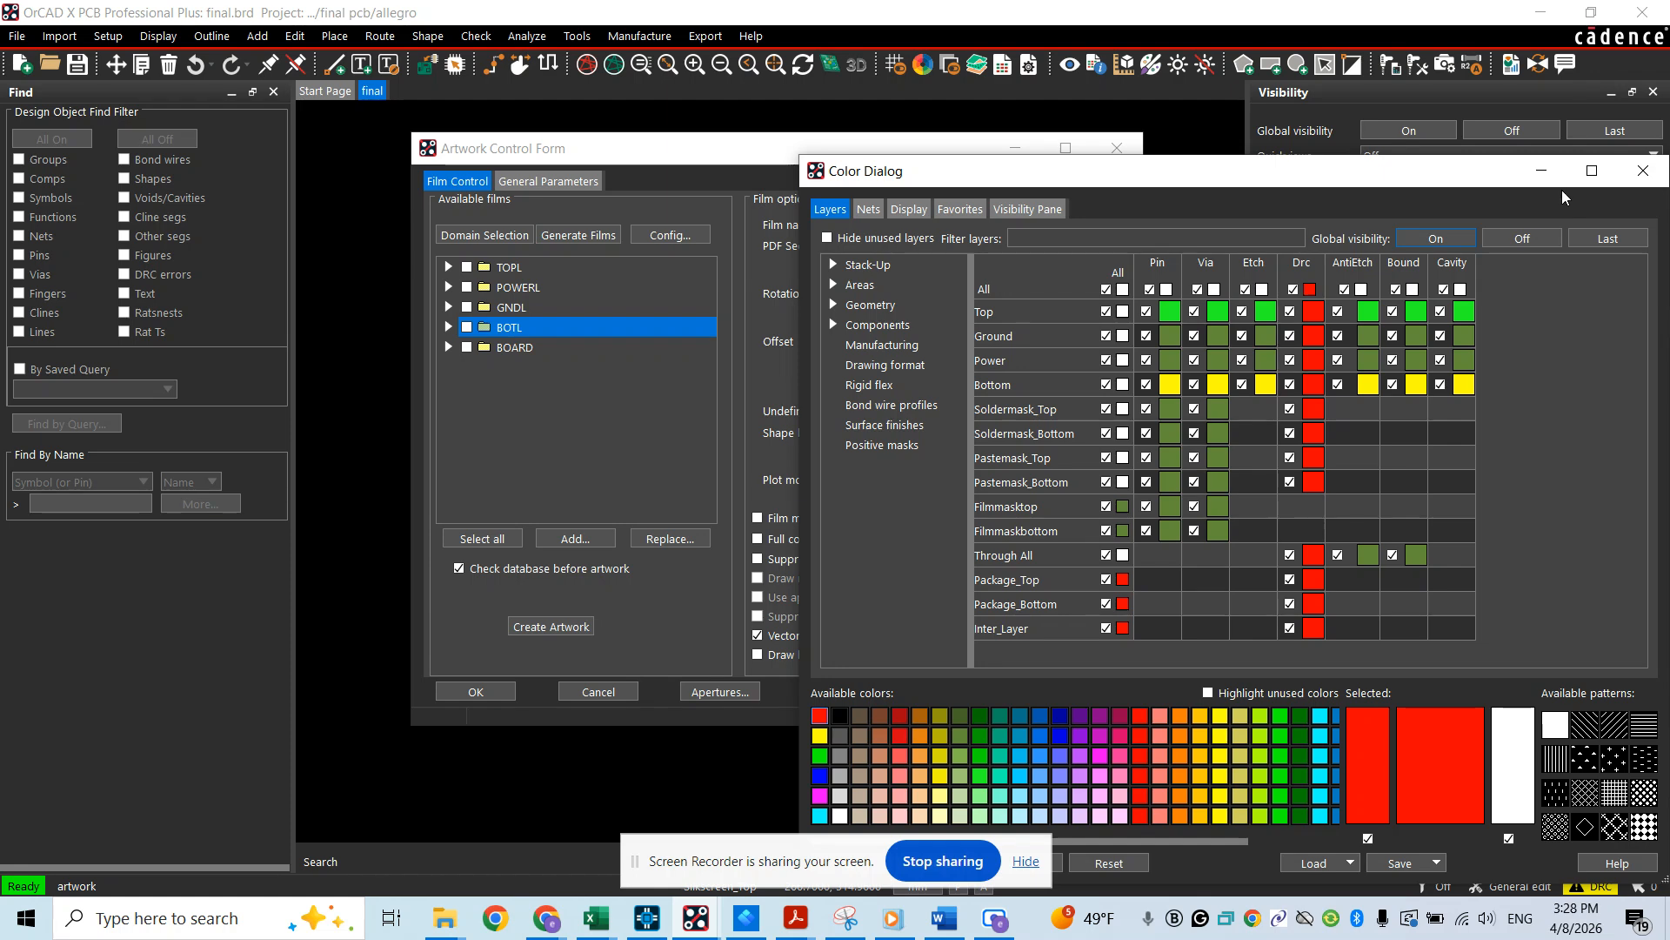
{"action": "left_click", "coordinate": [1642, 170]}
{"action": "left_click", "coordinate": [1222, 557]}
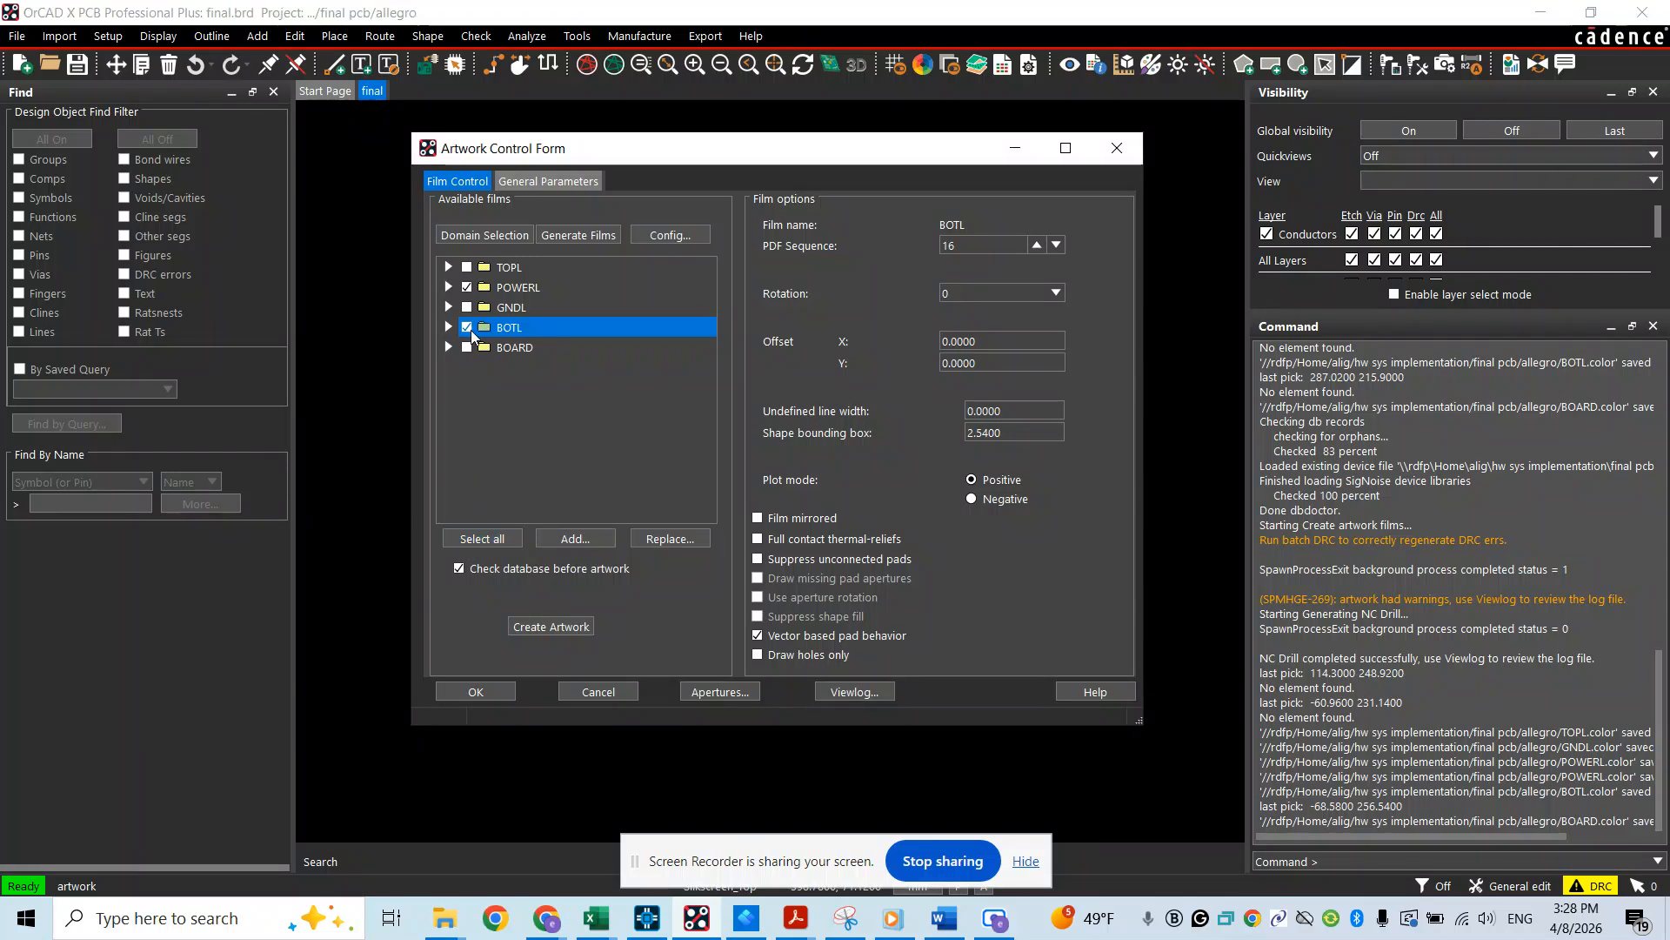
Select the TOPL, POWERL, GNDL, BOTL and BOARD films, create their artwork, and close the photoplot log
{"action": "left_click", "coordinate": [467, 267]}
{"action": "left_click", "coordinate": [467, 308]}
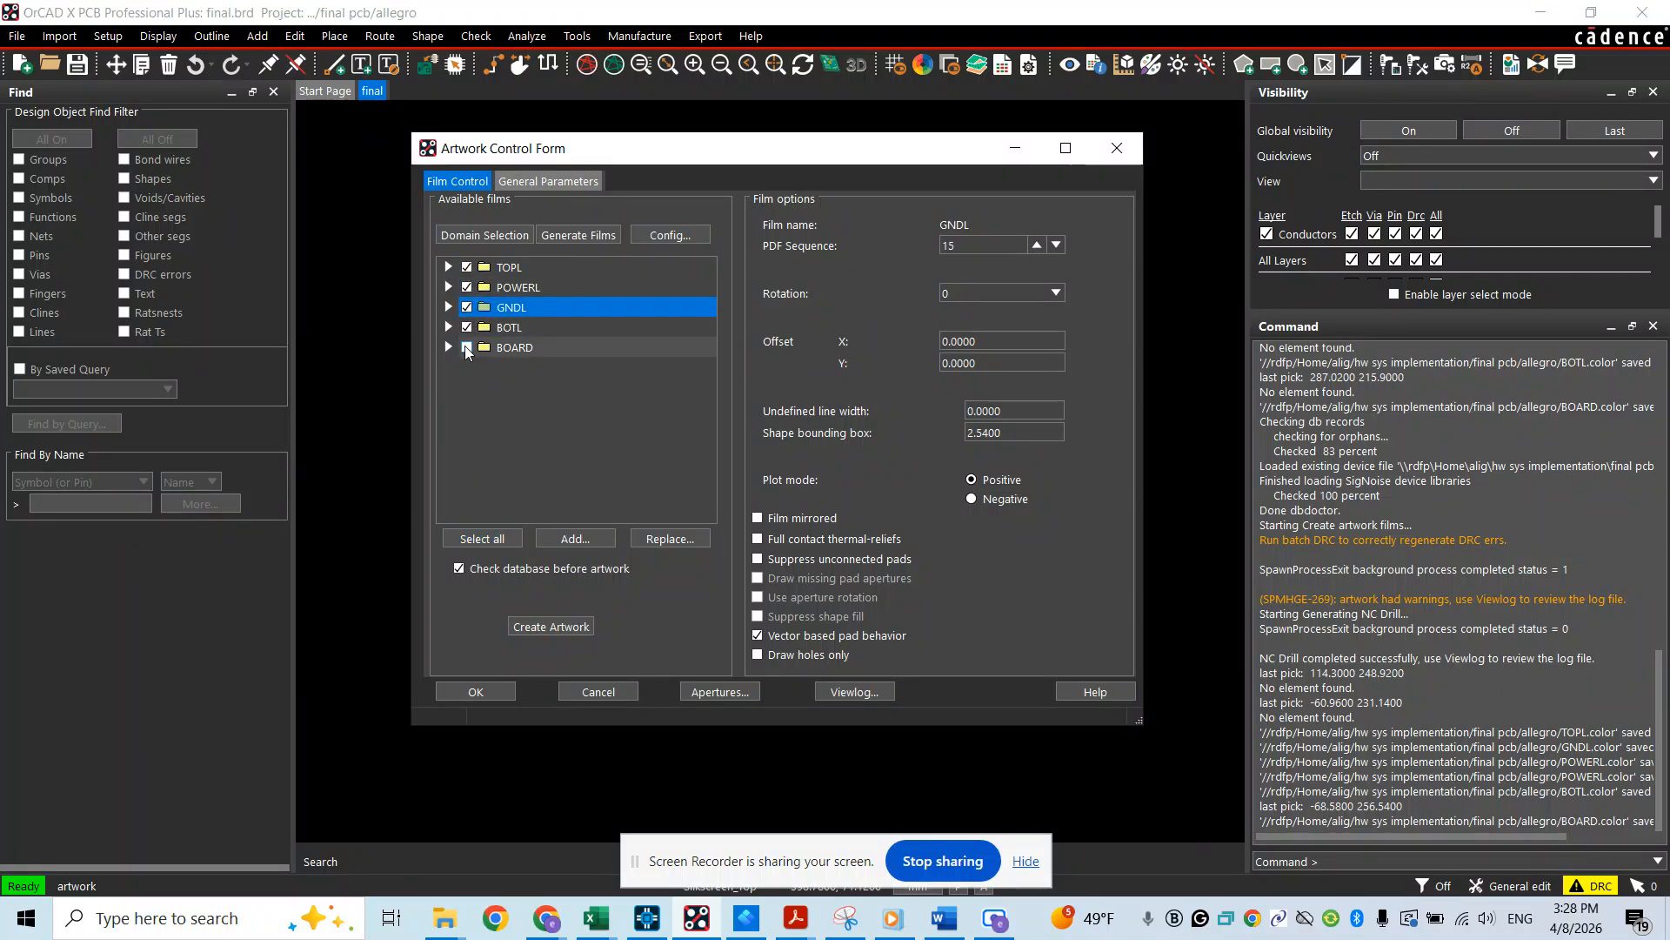
{"action": "left_click", "coordinate": [466, 347]}
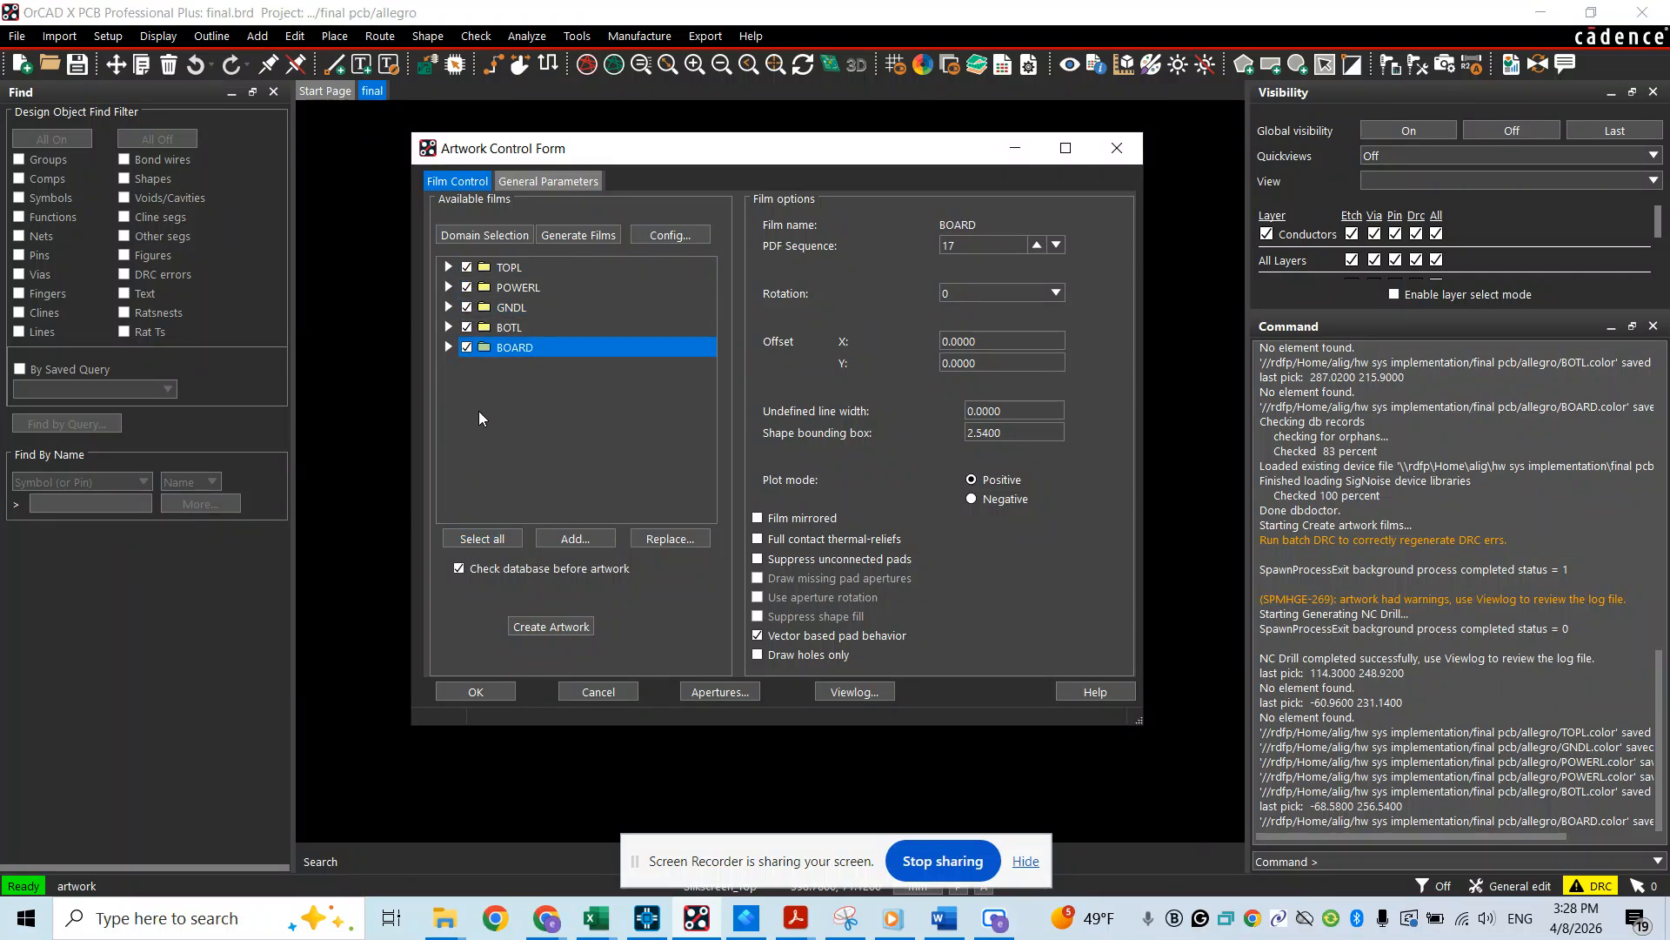
{"action": "left_click", "coordinate": [551, 626]}
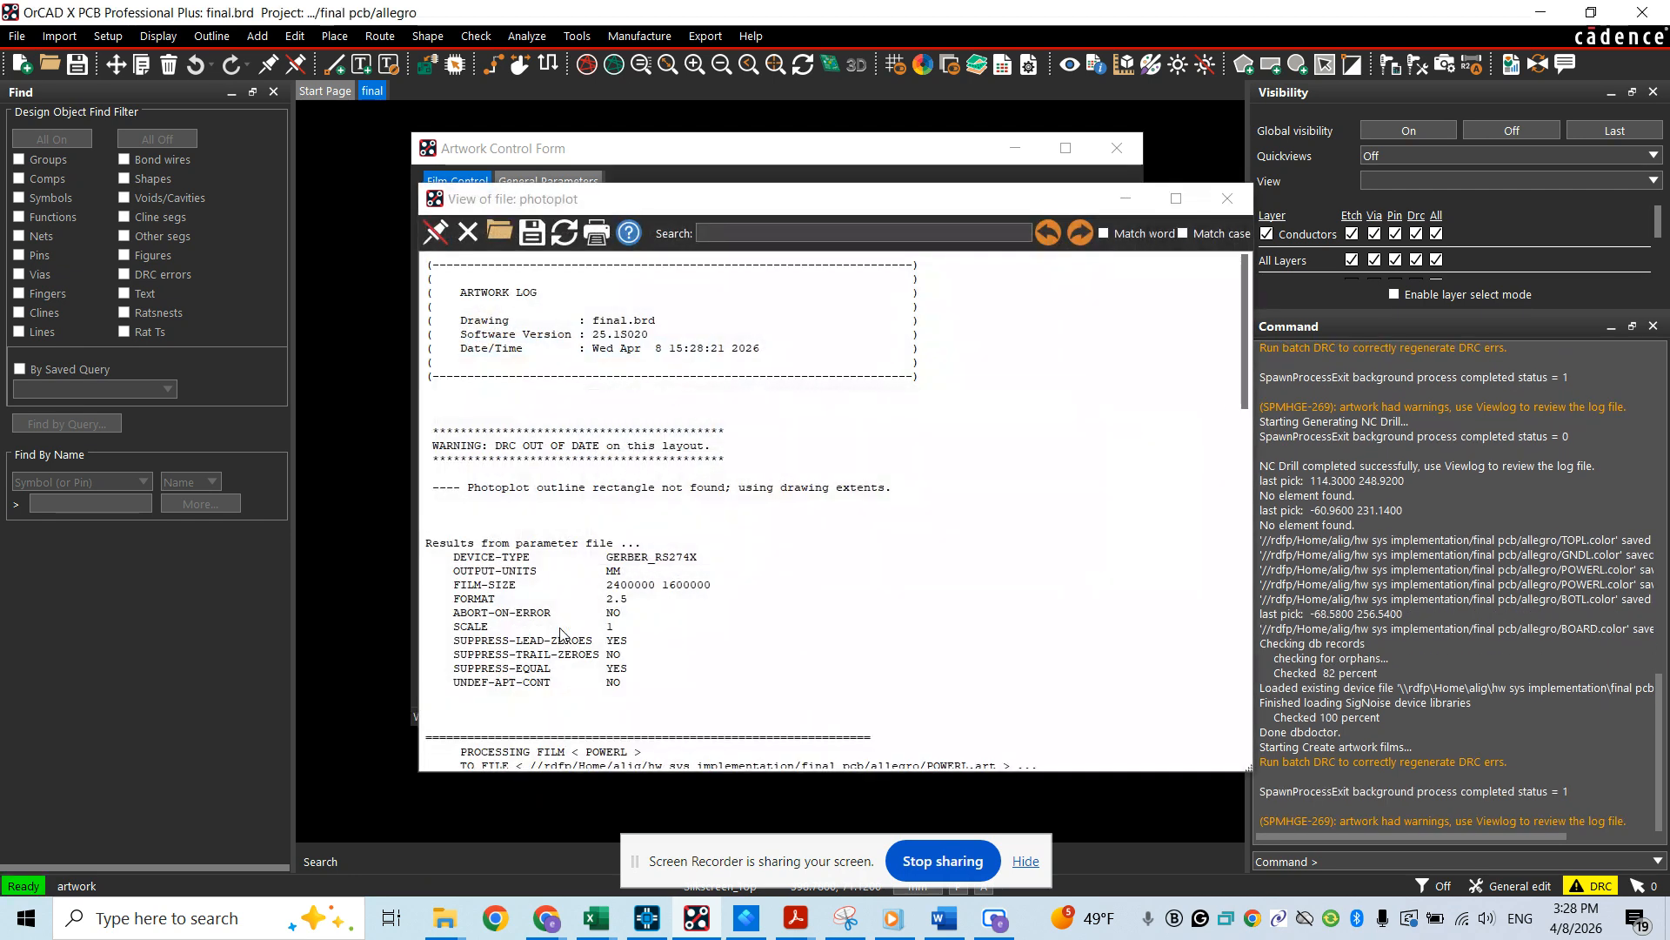
{"action": "left_click", "coordinate": [1225, 200]}
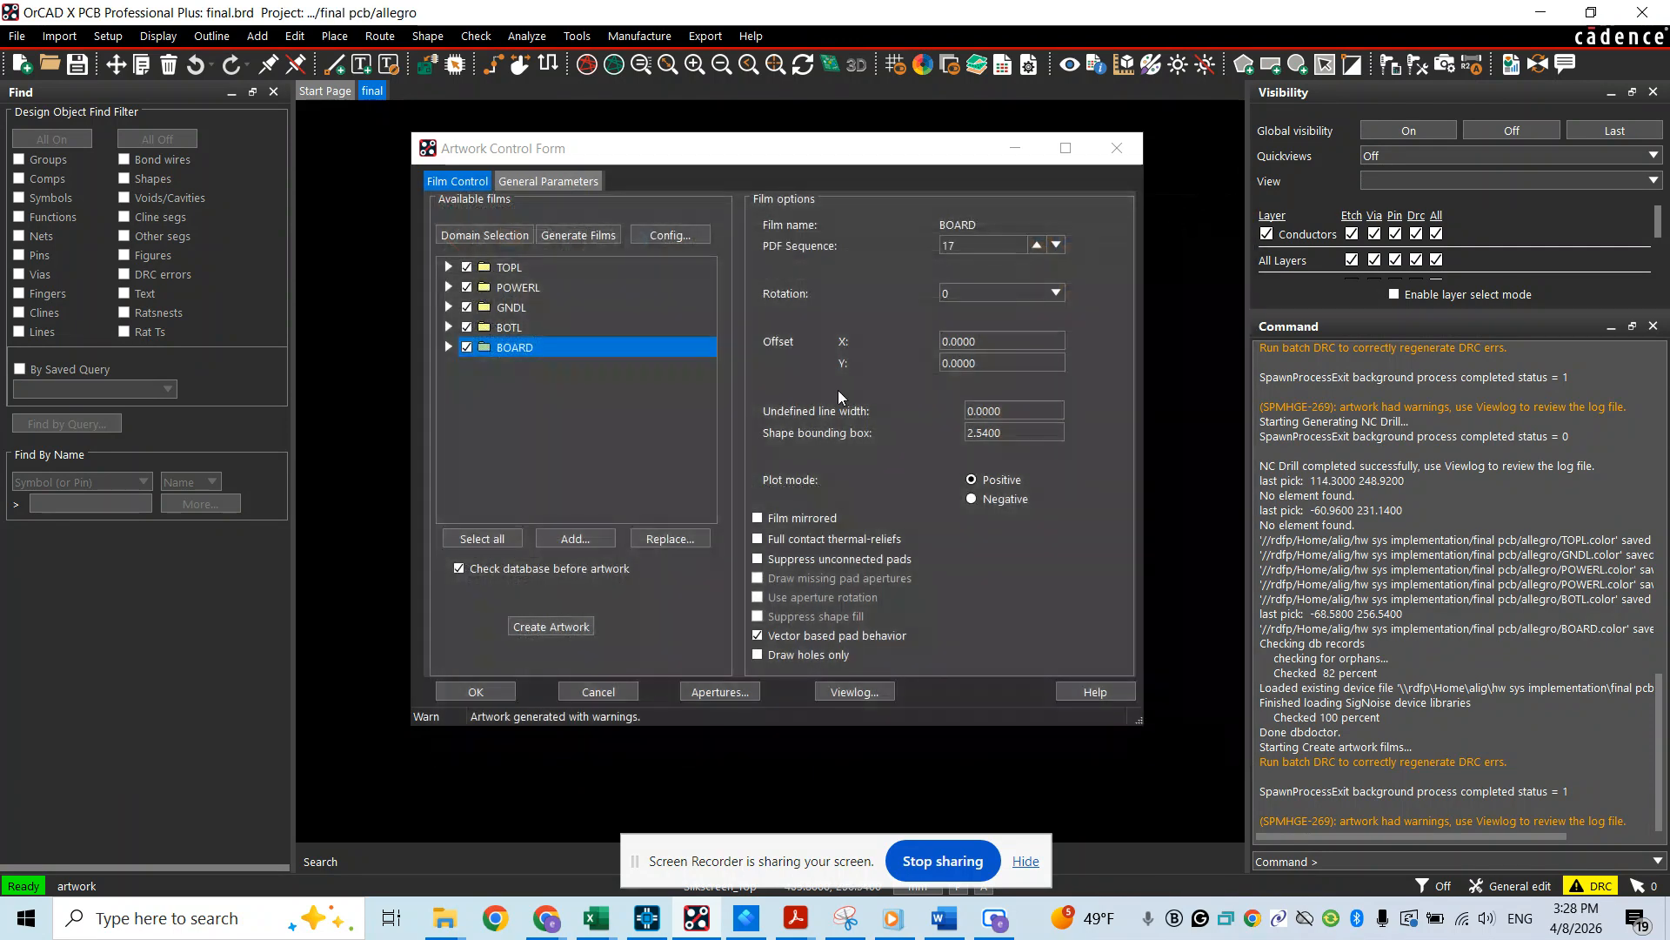
Generate the NC drill file final.drl, accepting the existing NC parameters, and close the drill settings
{"action": "left_click", "coordinate": [710, 38]}
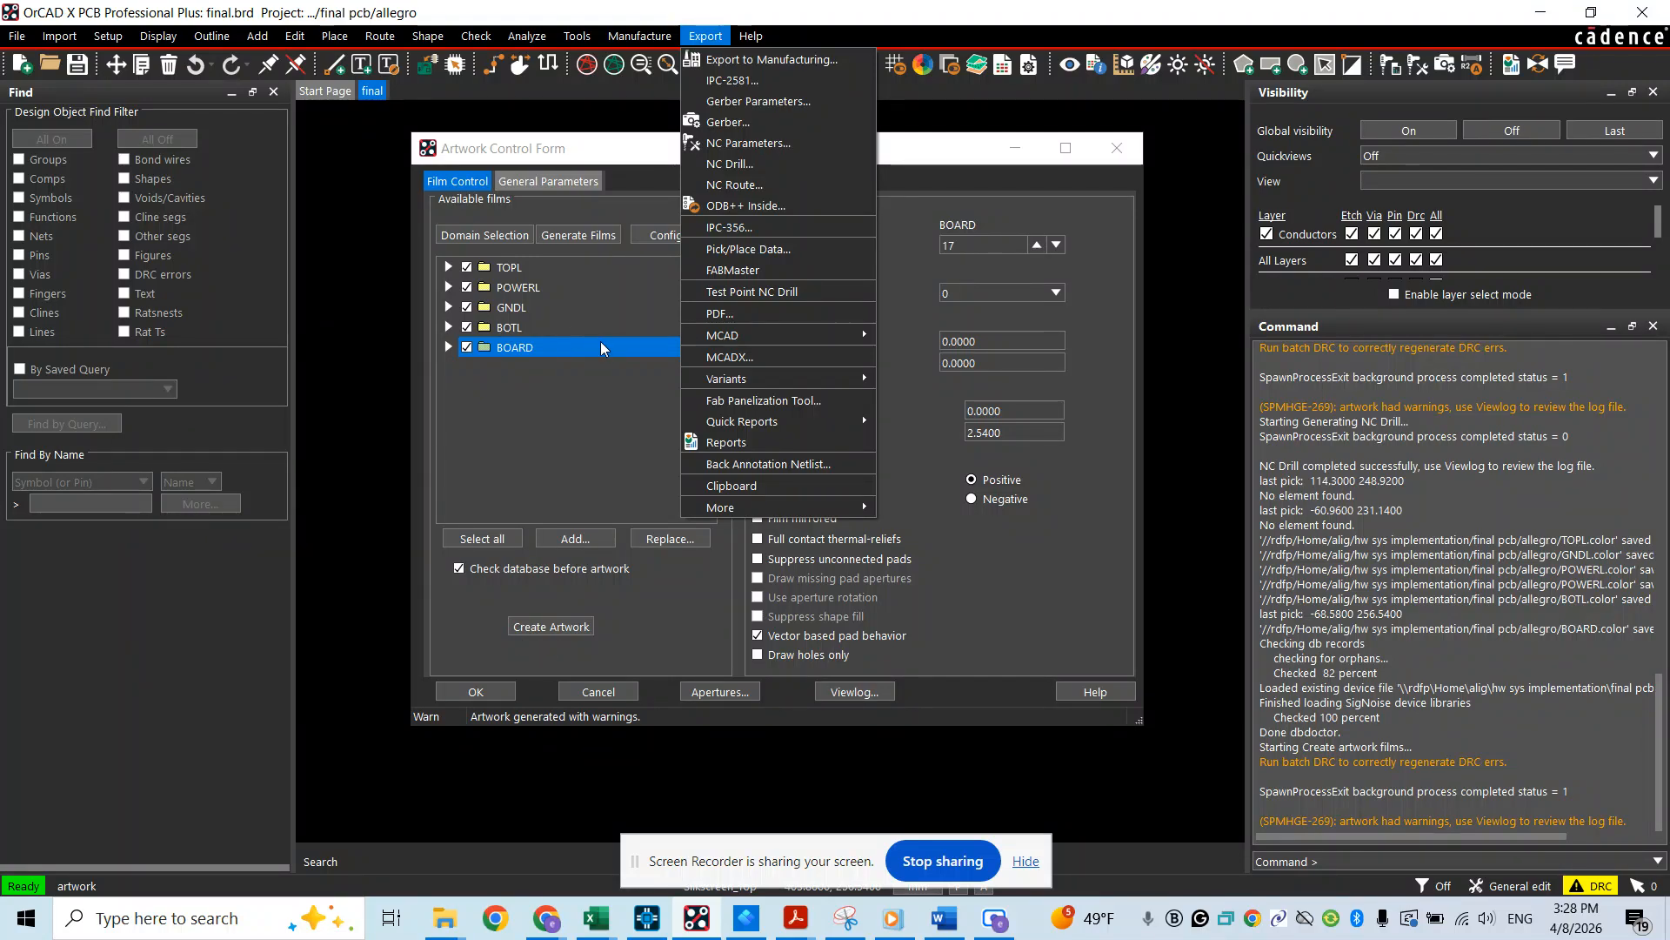
{"action": "left_click", "coordinate": [736, 165]}
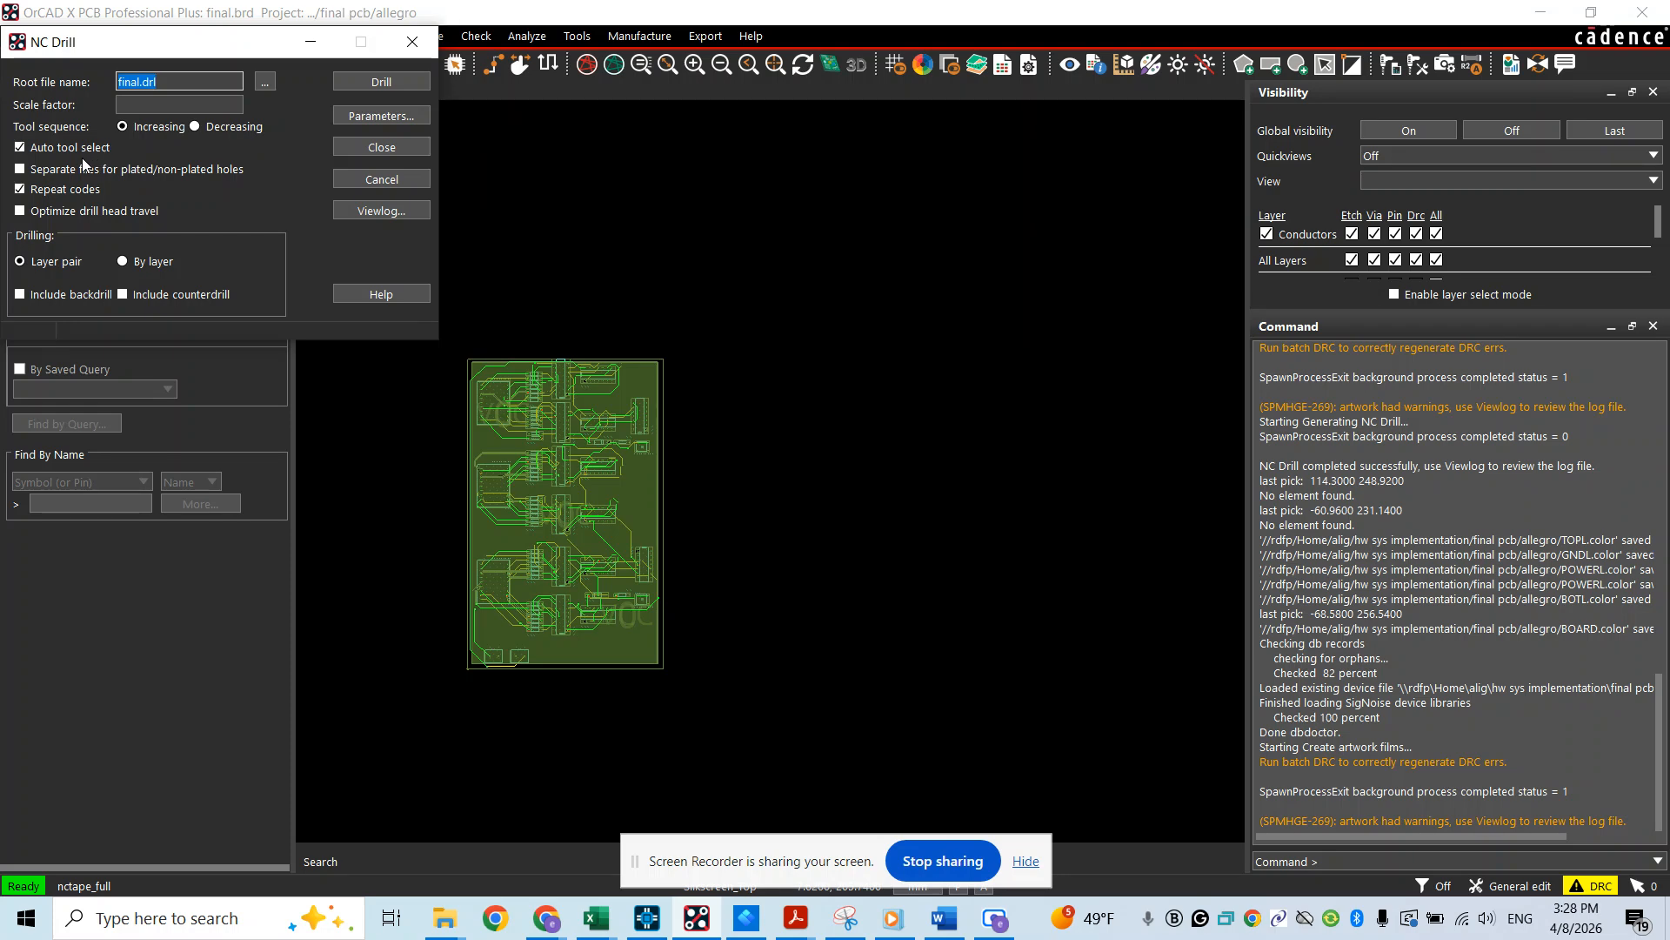
{"action": "left_click", "coordinate": [380, 118]}
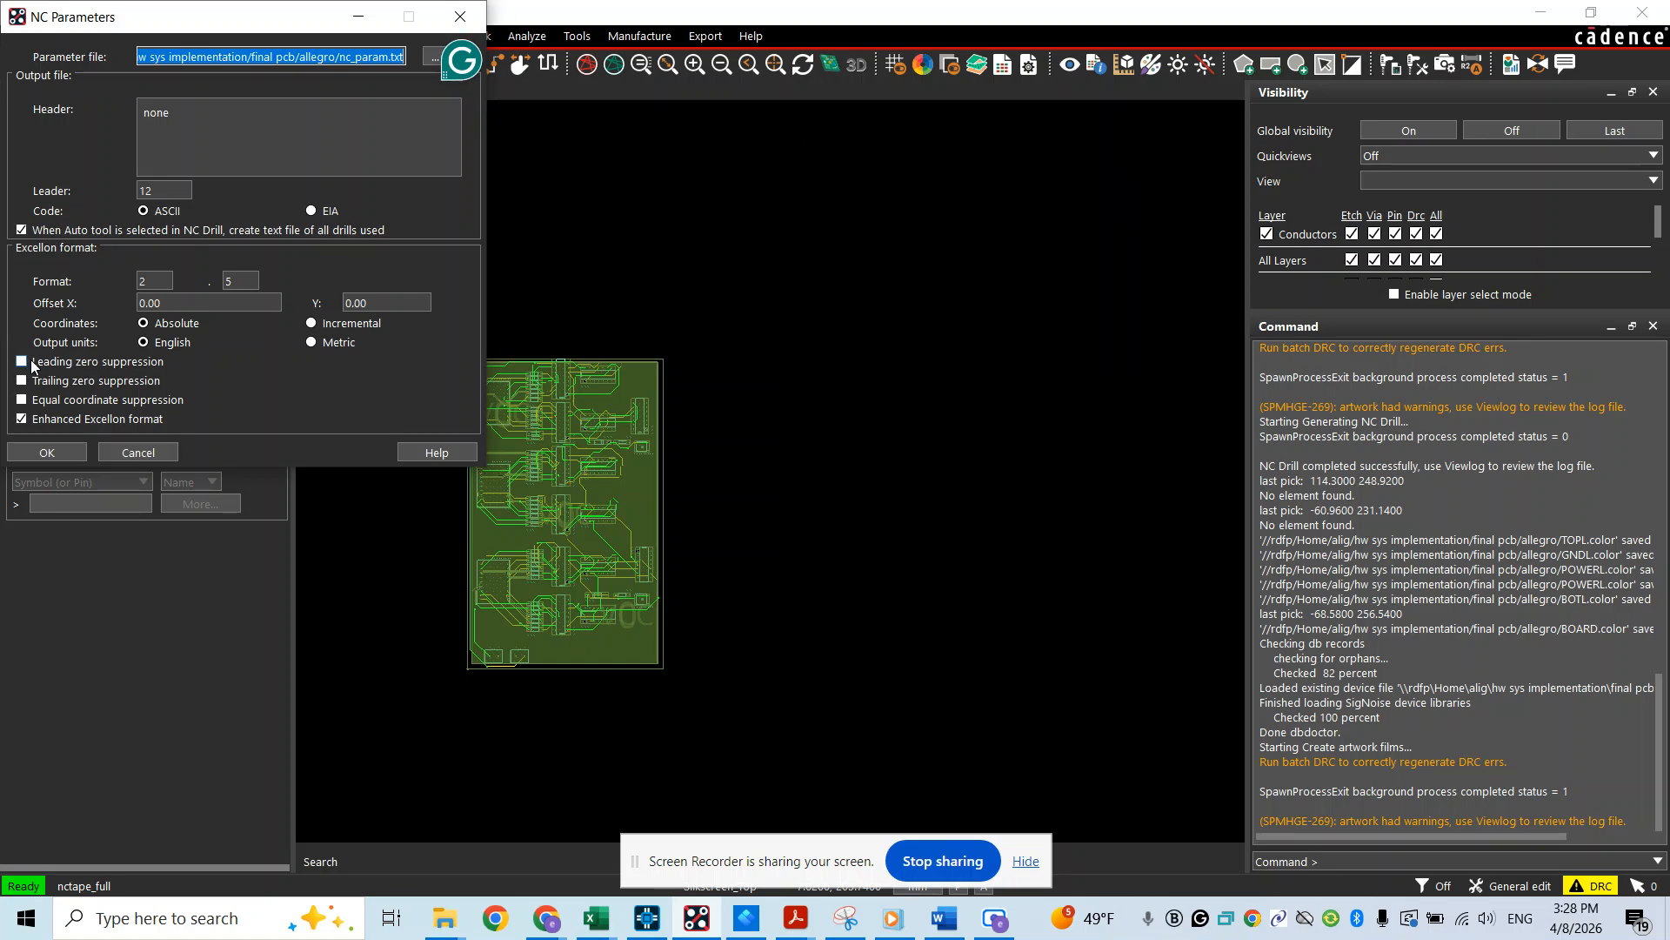
{"action": "left_click", "coordinate": [70, 453]}
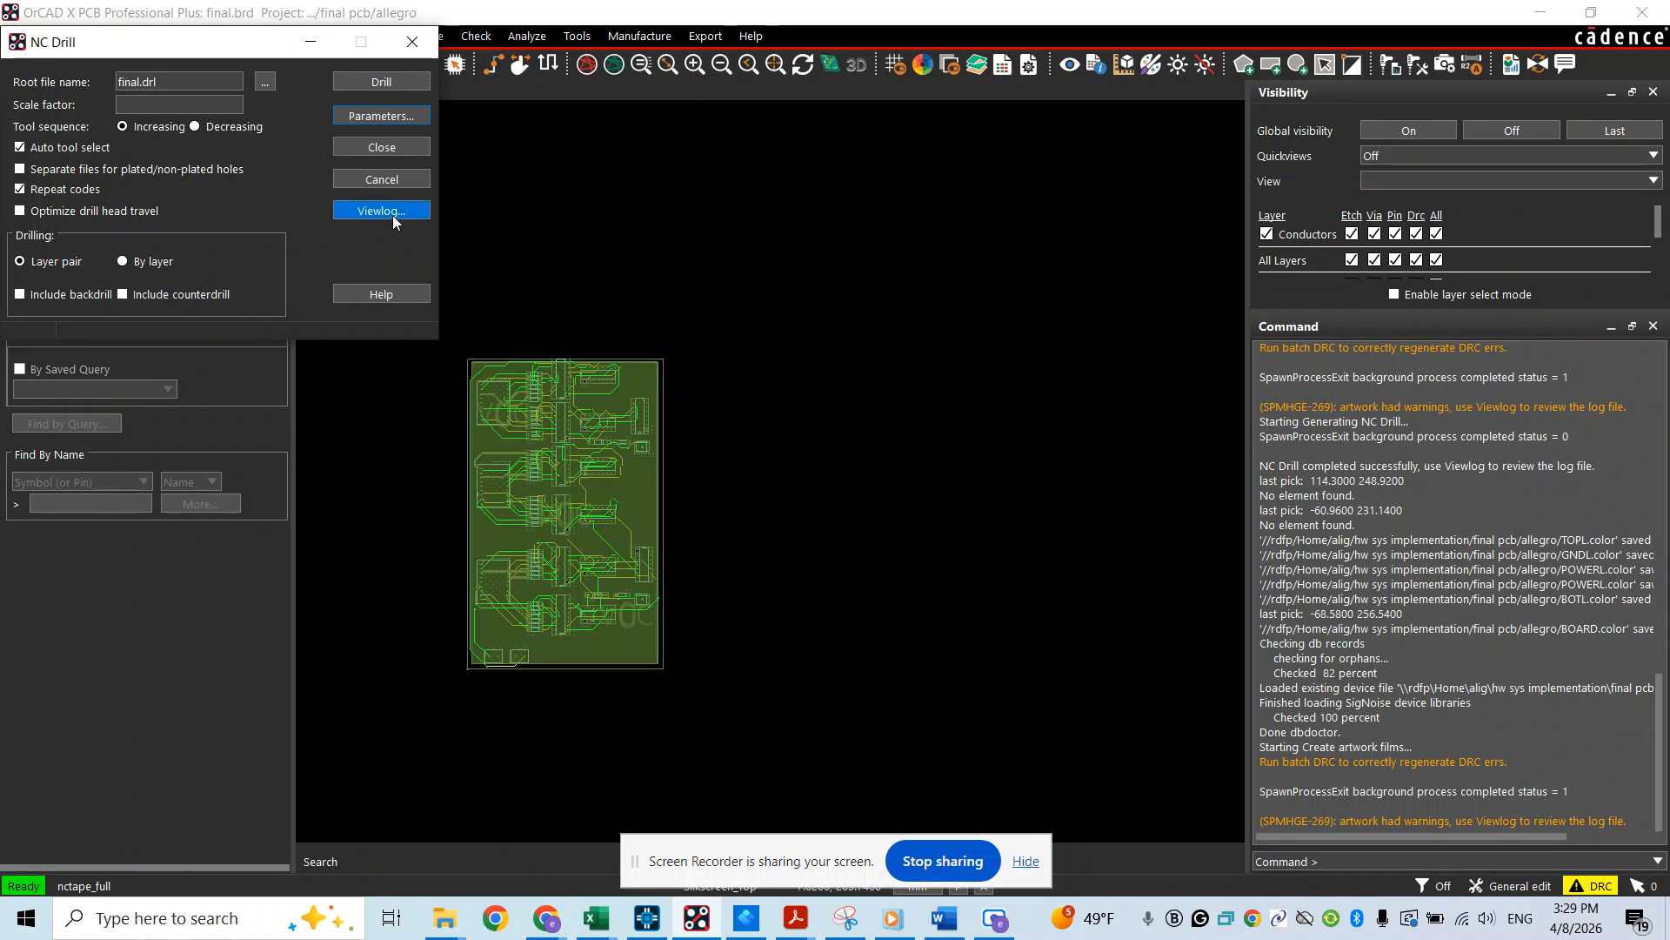
{"action": "left_click", "coordinate": [395, 86]}
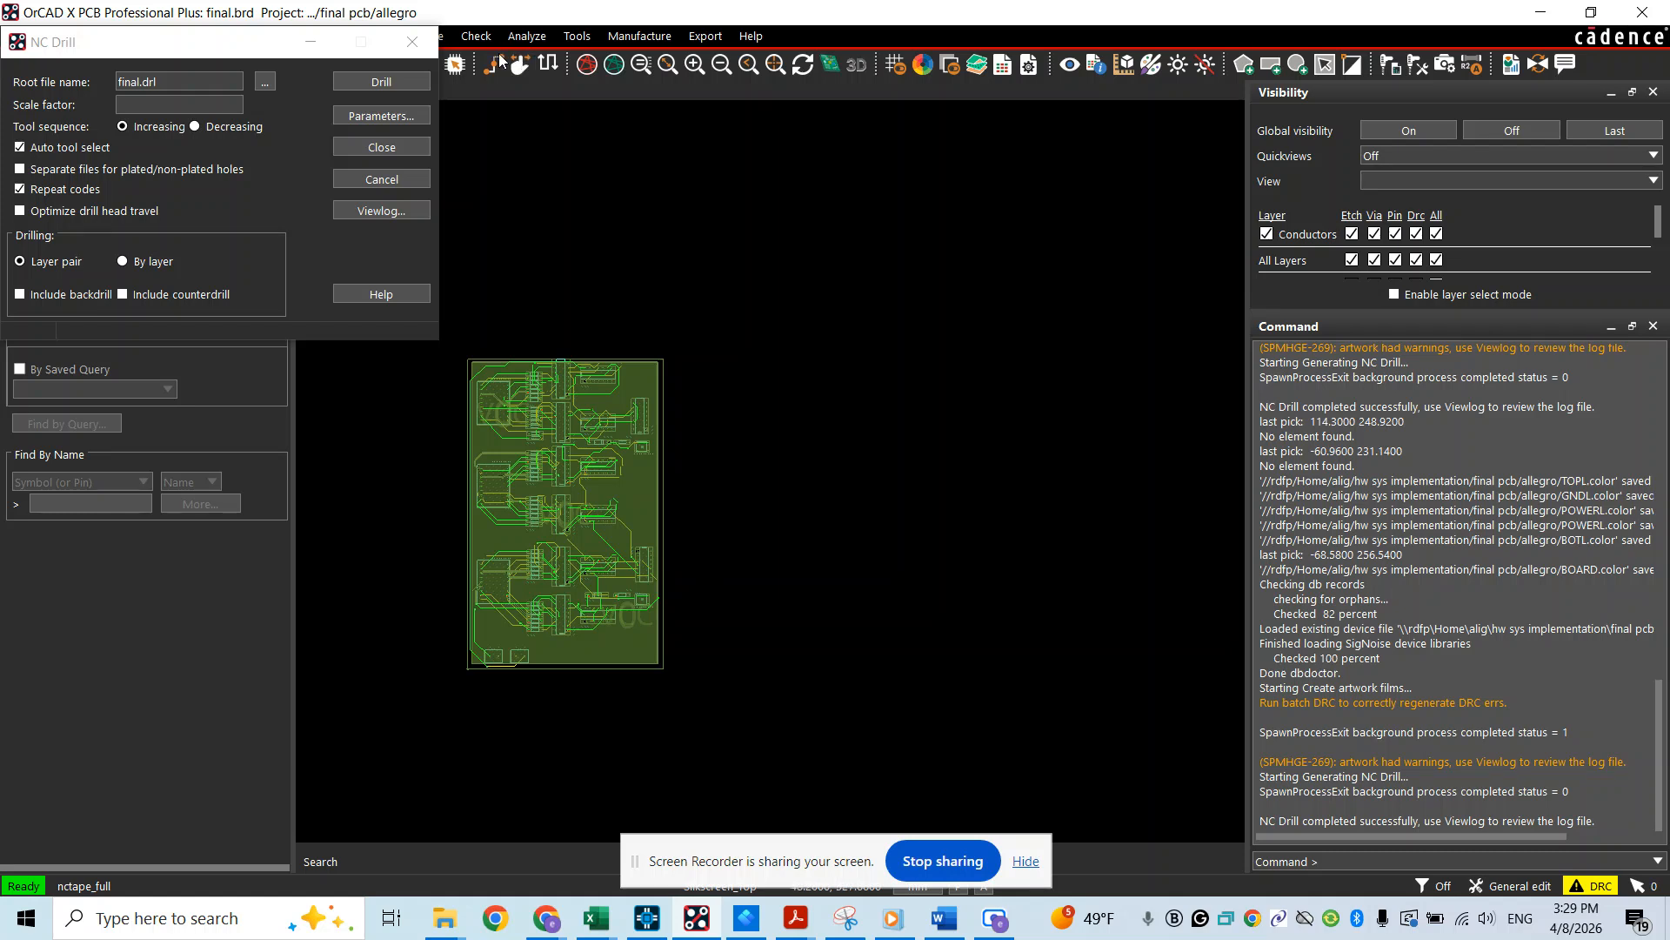
{"action": "left_click", "coordinate": [381, 149]}
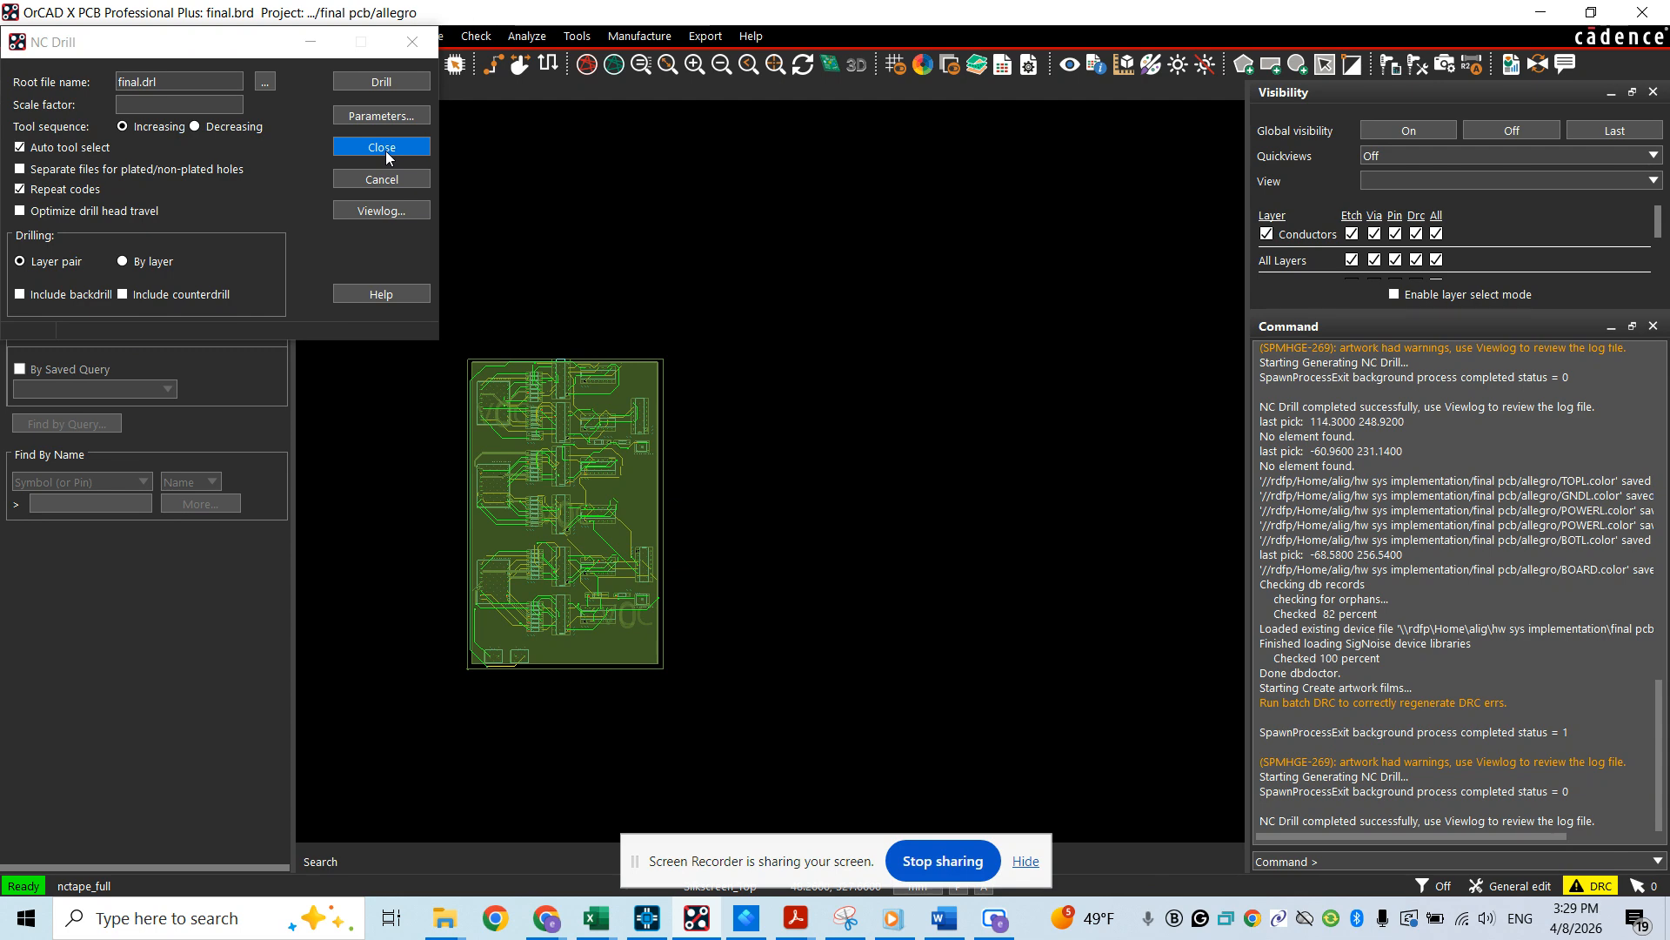